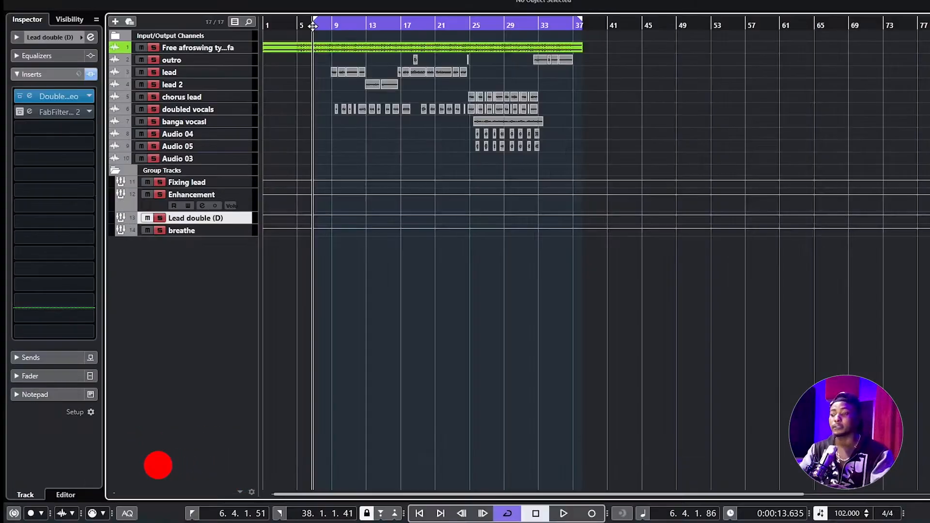
Step: Play back the song and watch the vocal arrangement in closer detail across the cycle range
key(space)
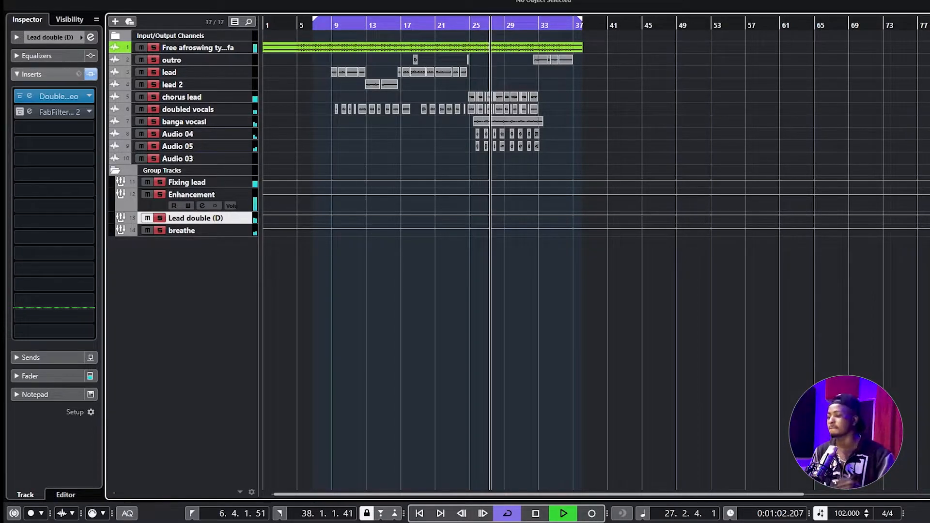
key(h)
key(h)
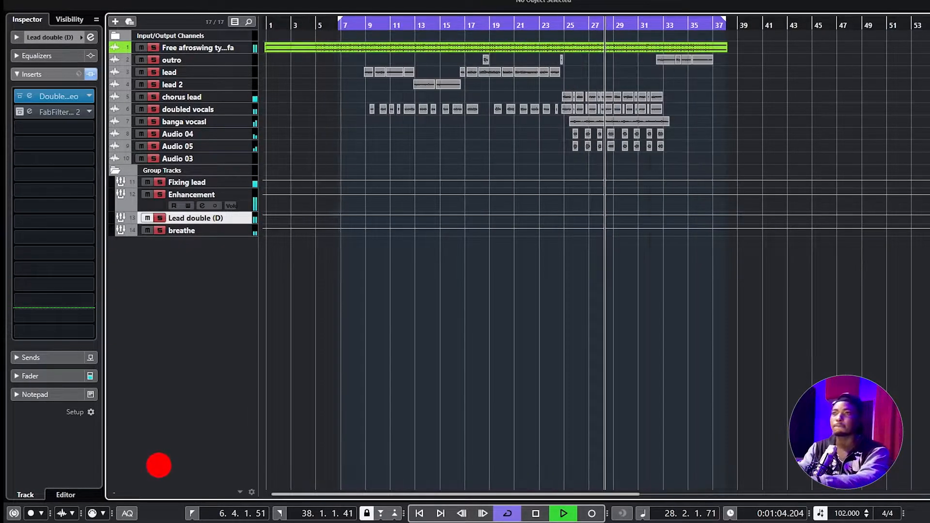
key(h)
key(h)
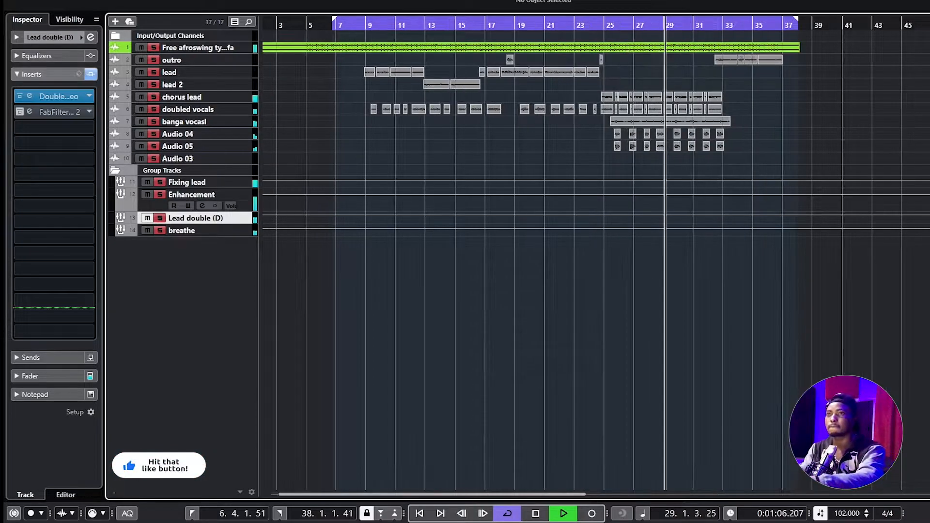
key(h)
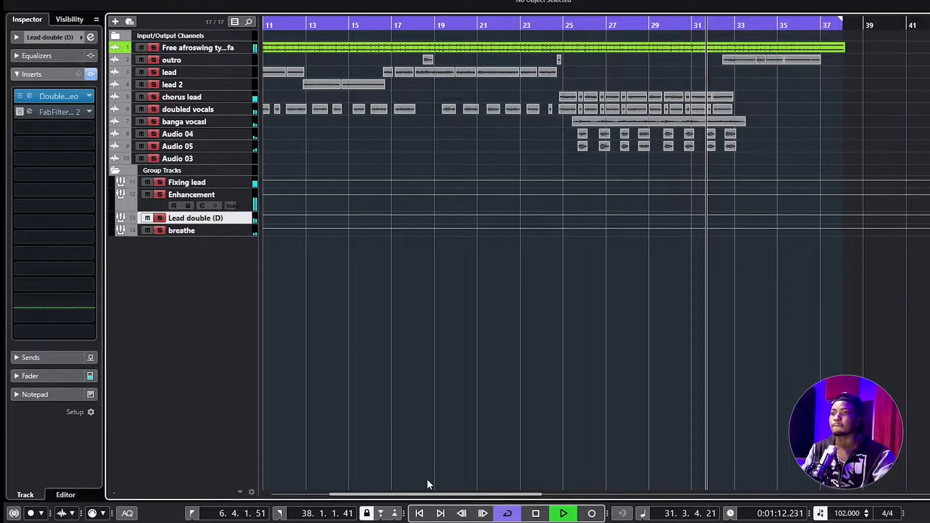
drag(384, 495, 353, 493)
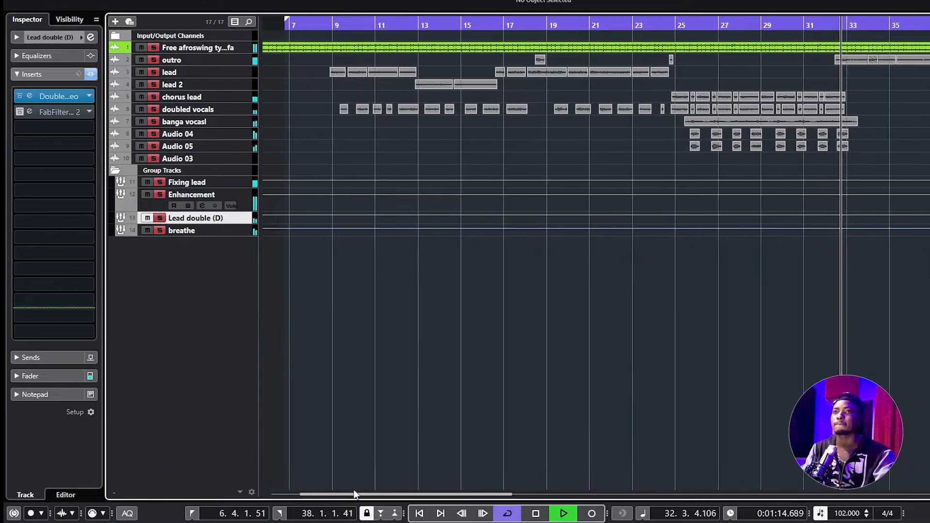
Step: Enlarge the track rows from Audio 03 down to breathe so their controls show, and stop playback
shift+click(233, 231)
mouse_move(235, 236)
mouse_down()
mouse_move(235, 260)
mouse_move(235, 247)
mouse_up()
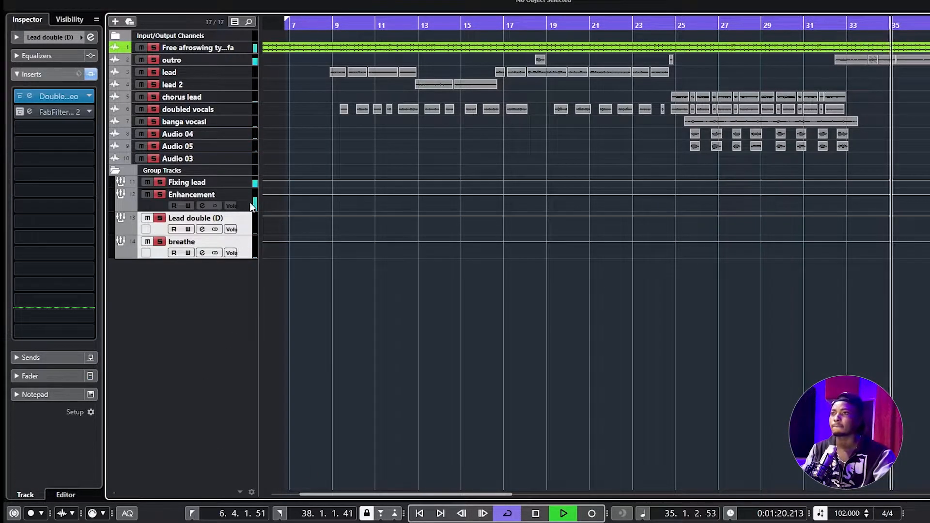
shift+click(232, 160)
drag(232, 163, 233, 170)
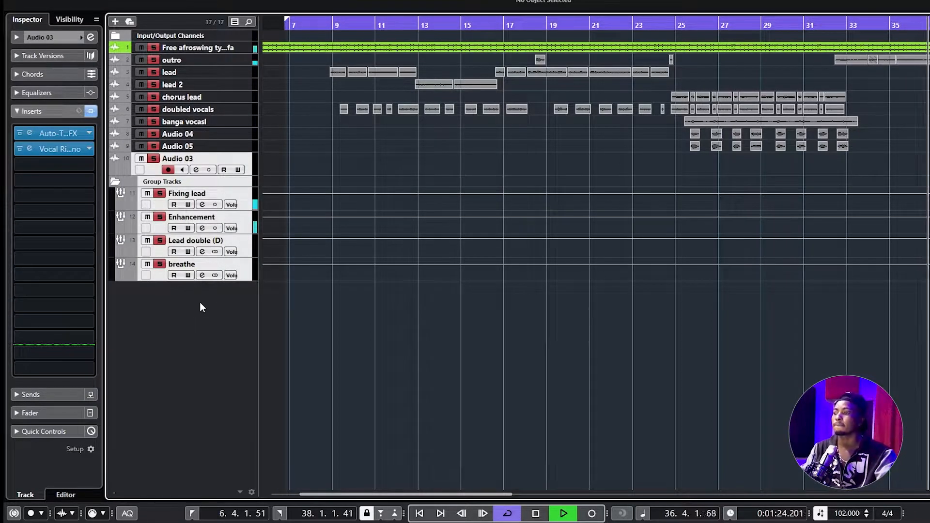
key(space)
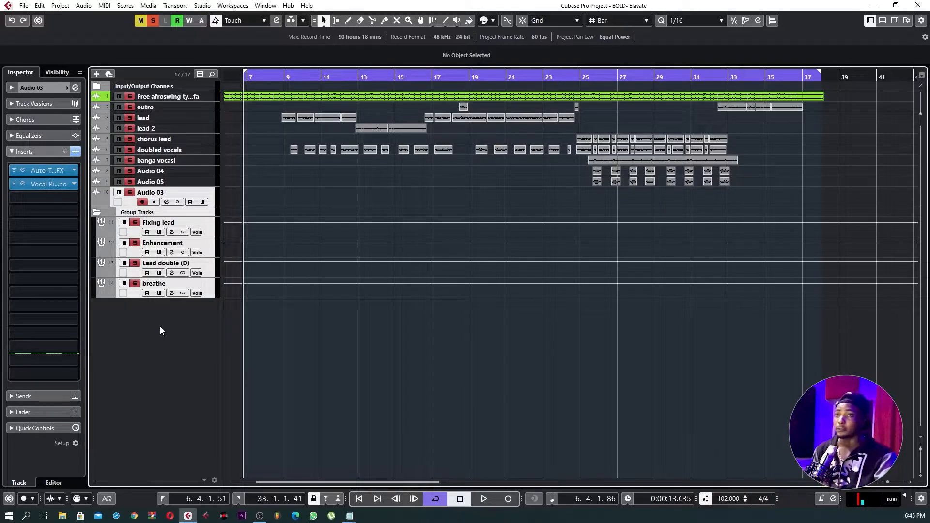
Step: Select the Enhancement group track and place the playhead just before bar 9
click(565, 77)
click(211, 252)
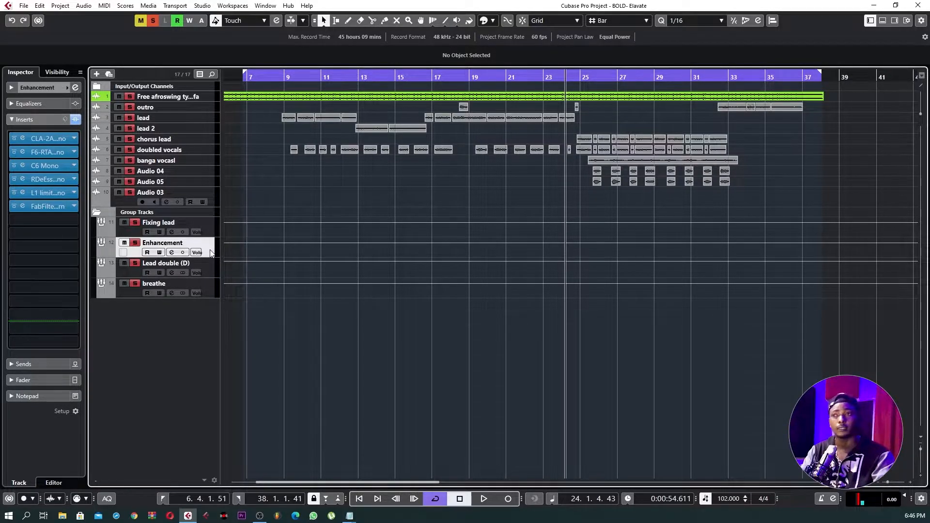
click(281, 76)
Step: Add a stereo effect track with RVerb Stereo as the effect and name it Reverb
right_click(150, 324)
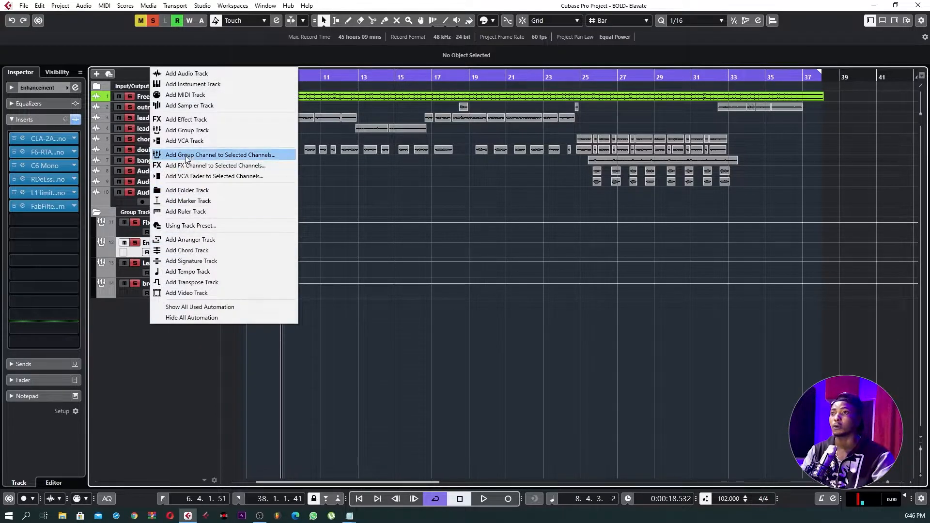
click(193, 123)
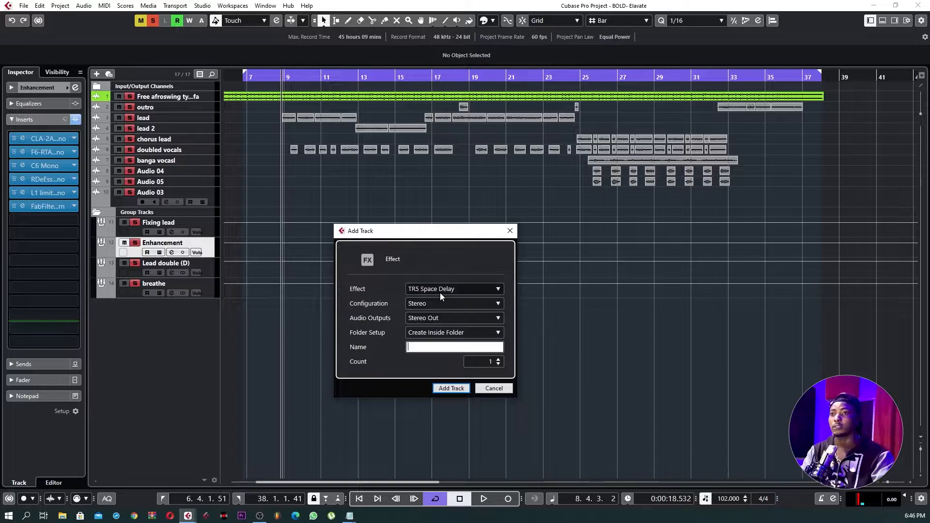
click(441, 289)
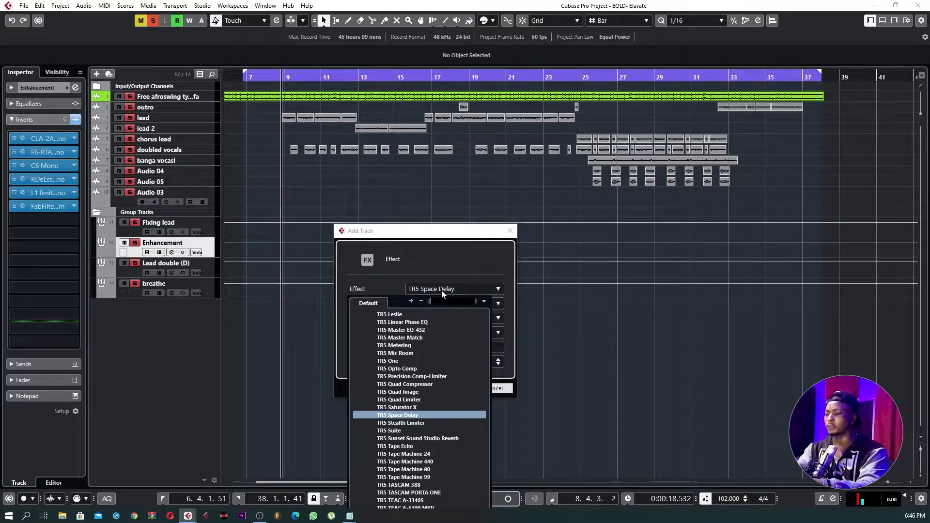
text(rverb)
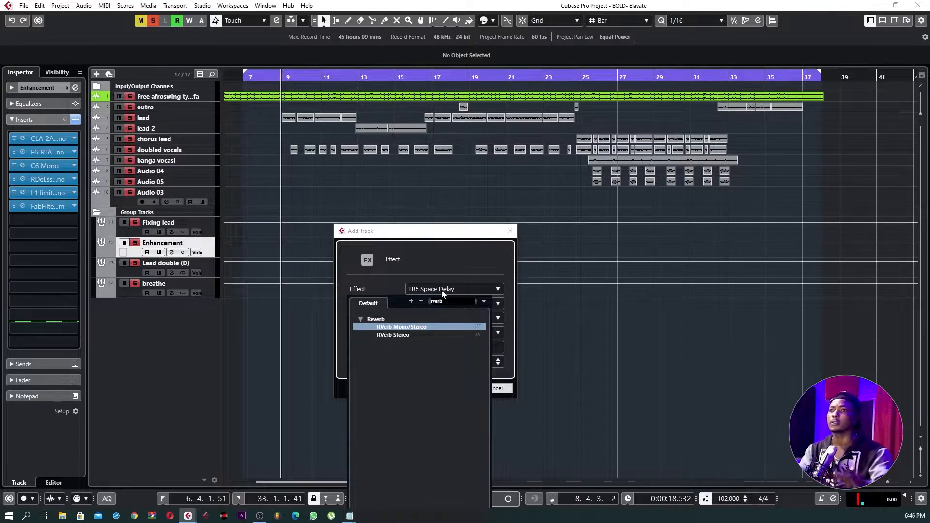
click(392, 334)
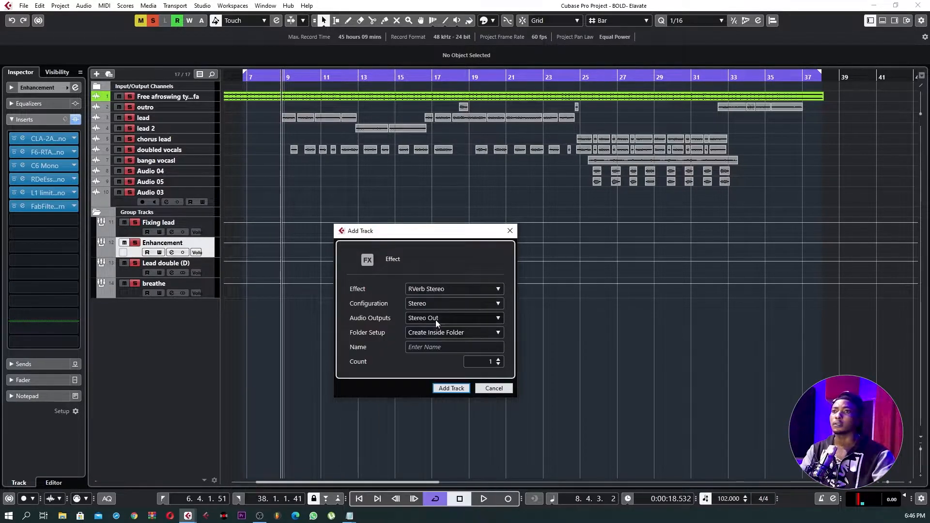
click(434, 348)
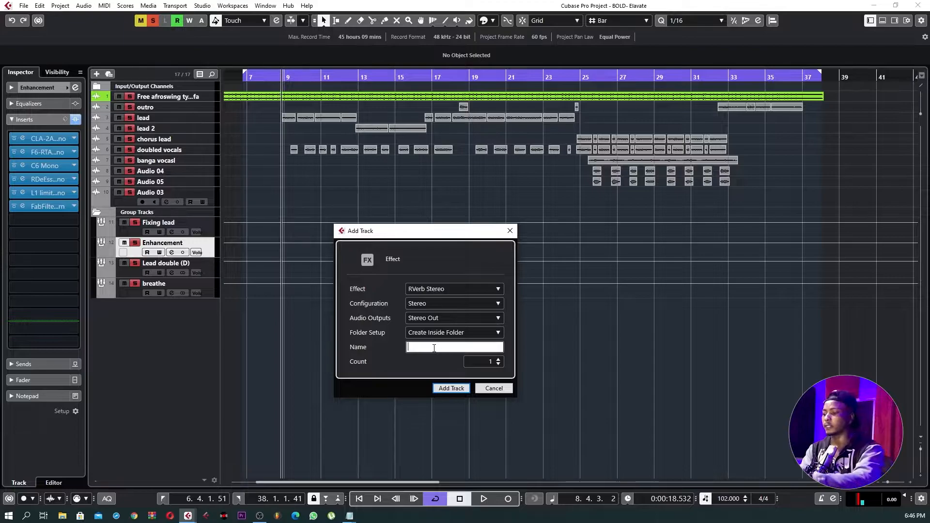
text(Reverb)
key(Return)
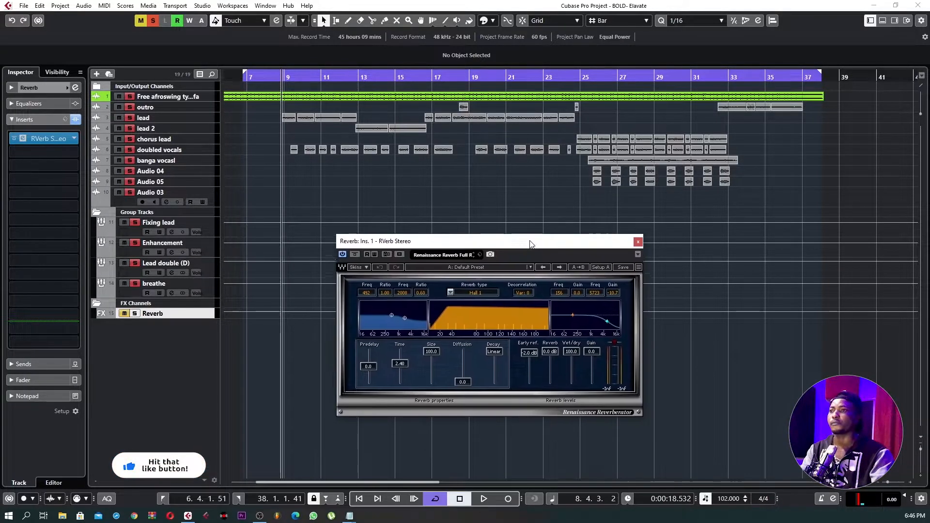
Step: Rename the Reverb effect track as Long Reverb and close its RVerb plug-in window
double_click(147, 314)
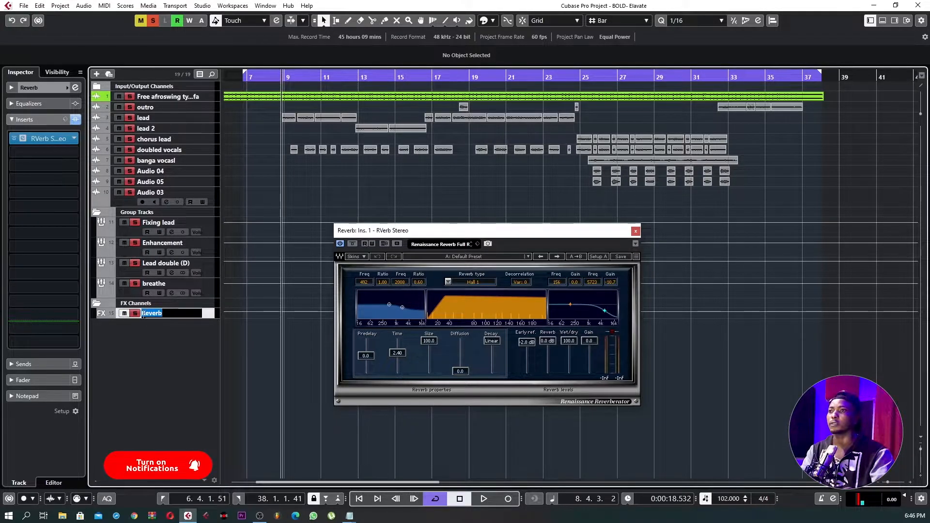
text(Long)
key(Return)
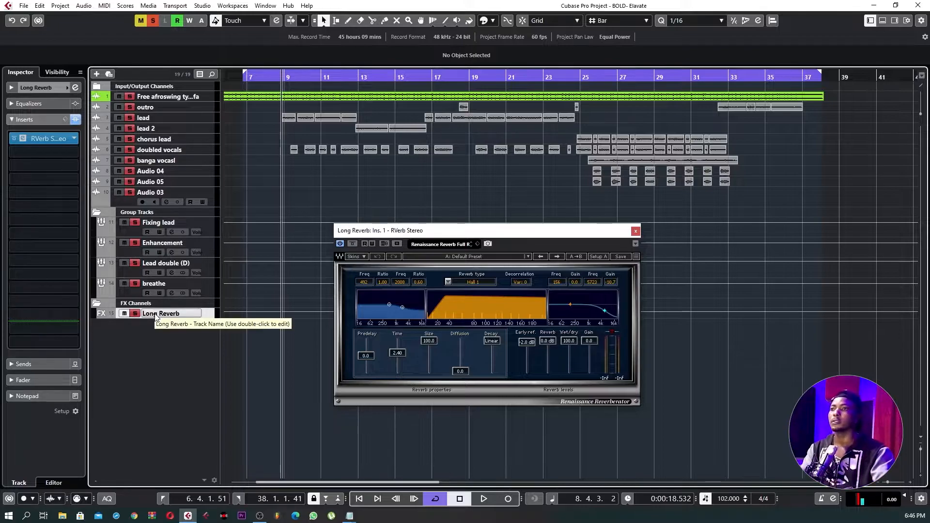
click(635, 231)
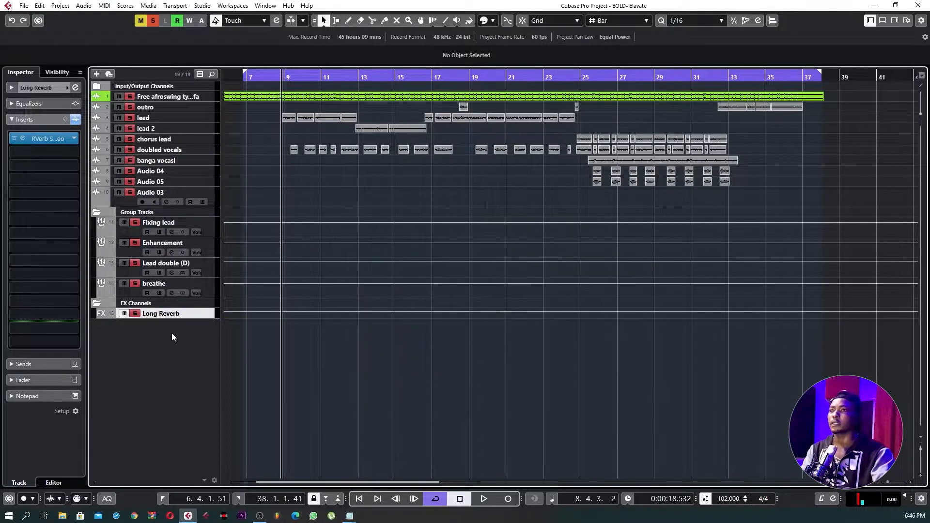
Step: Add a stereo effect track with ValhallaRoom_x64 as the effect and name it Short Reverb
right_click(170, 333)
click(239, 129)
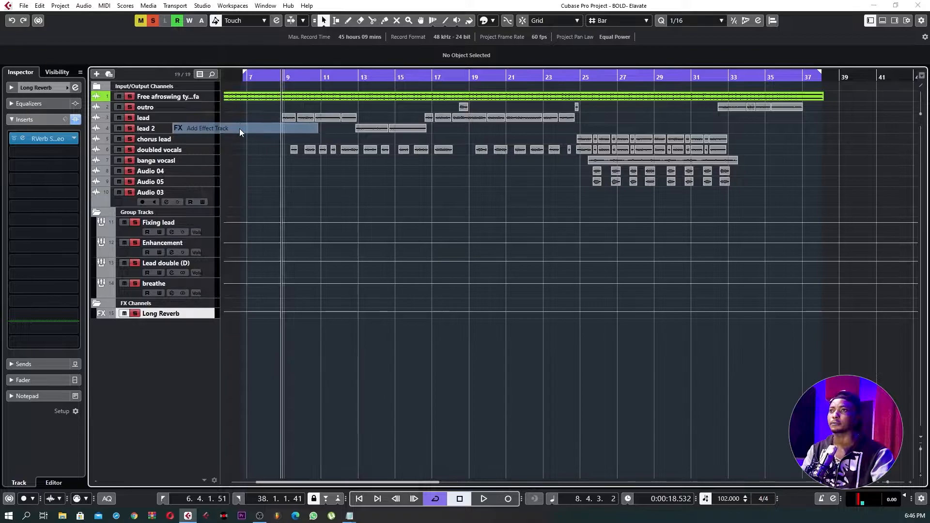
click(431, 288)
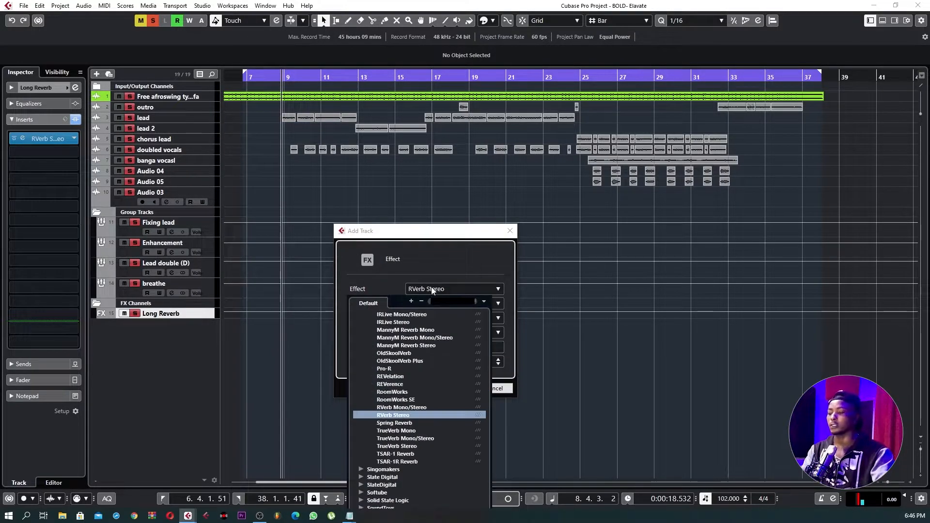
text(v)
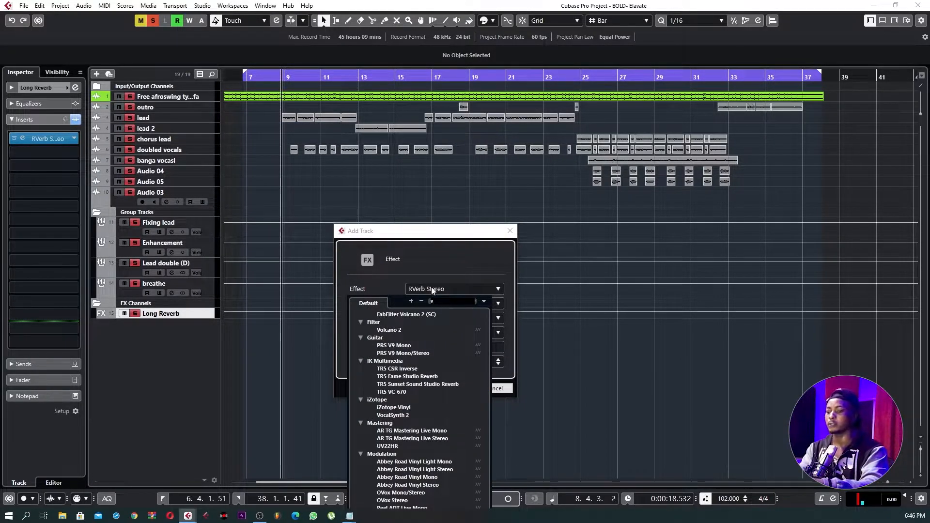
text(al)
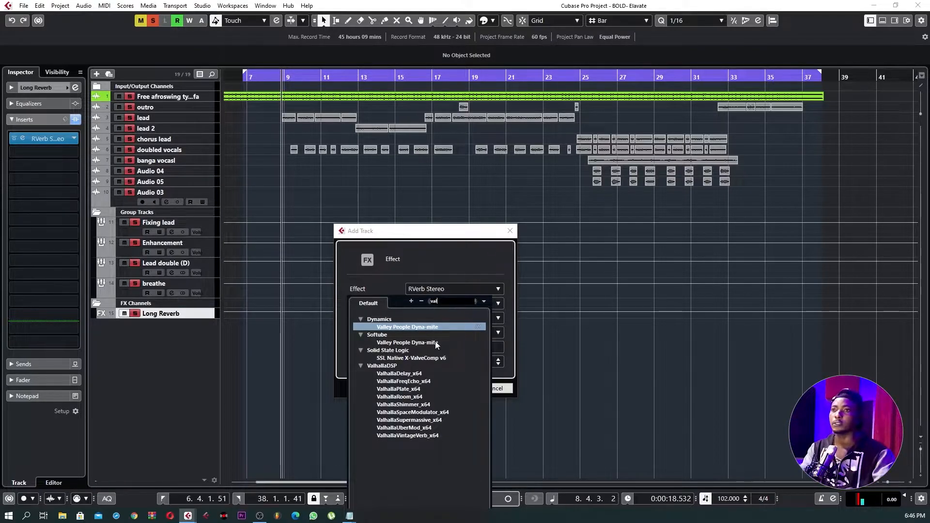
click(399, 396)
click(433, 346)
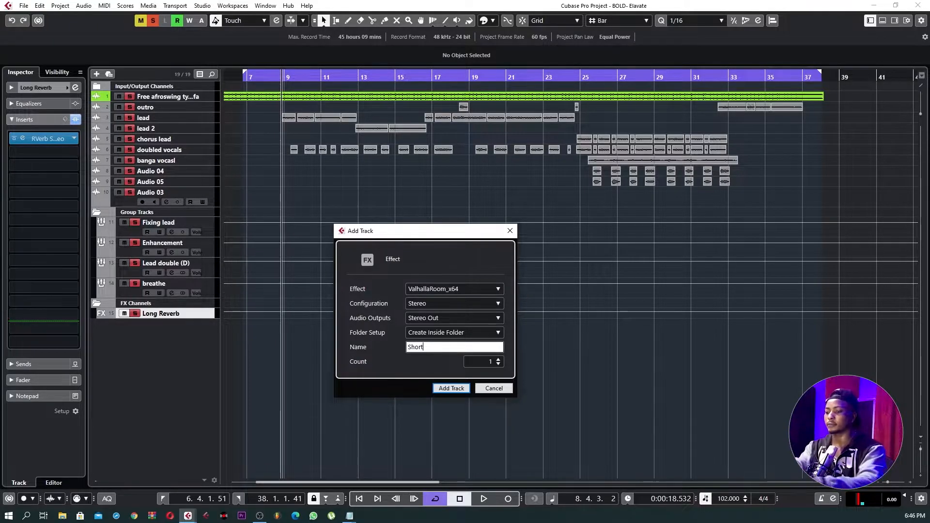
text(Short Reverb)
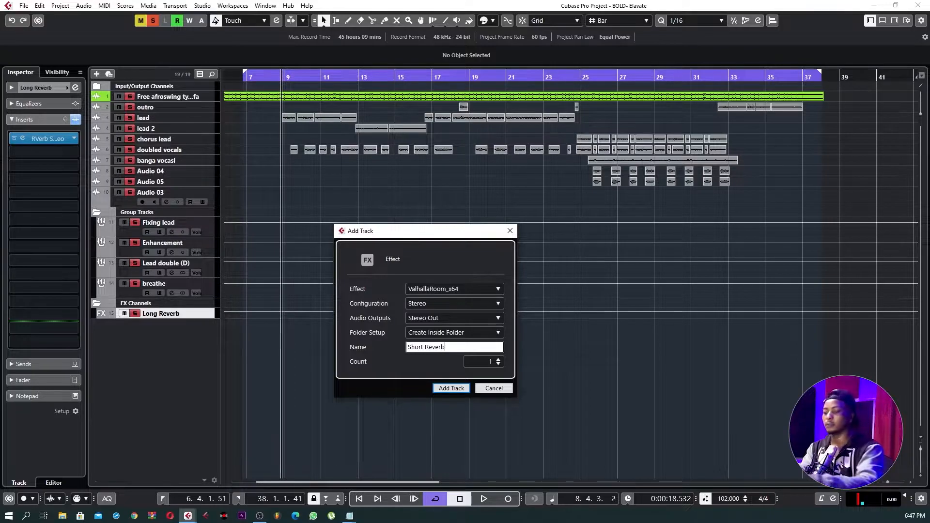
key(Return)
Step: Close the ValhallaRoom plug-in window and unmute the Short Reverb track
drag(403, 319, 533, 157)
click(628, 155)
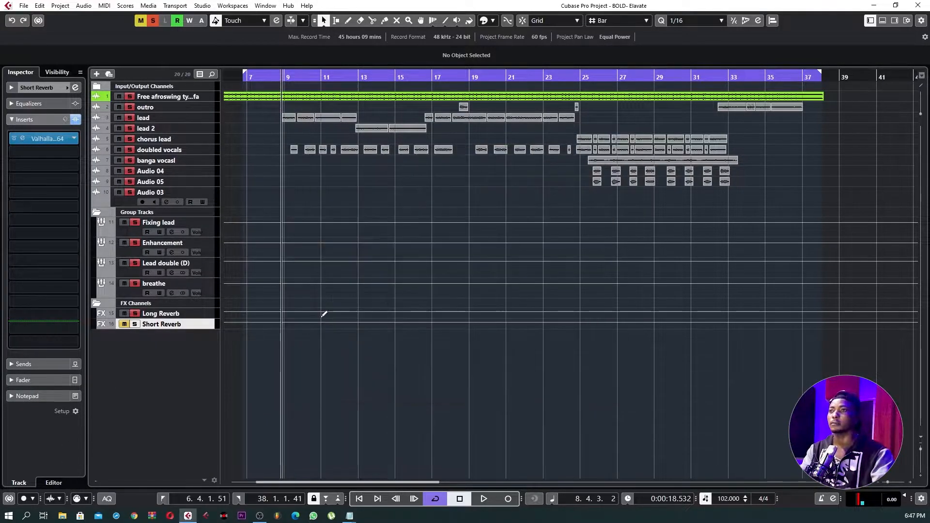
click(125, 325)
Step: Add a stereo effect track with H-Delay Stereo named slap delay and close its plug-in window
right_click(174, 351)
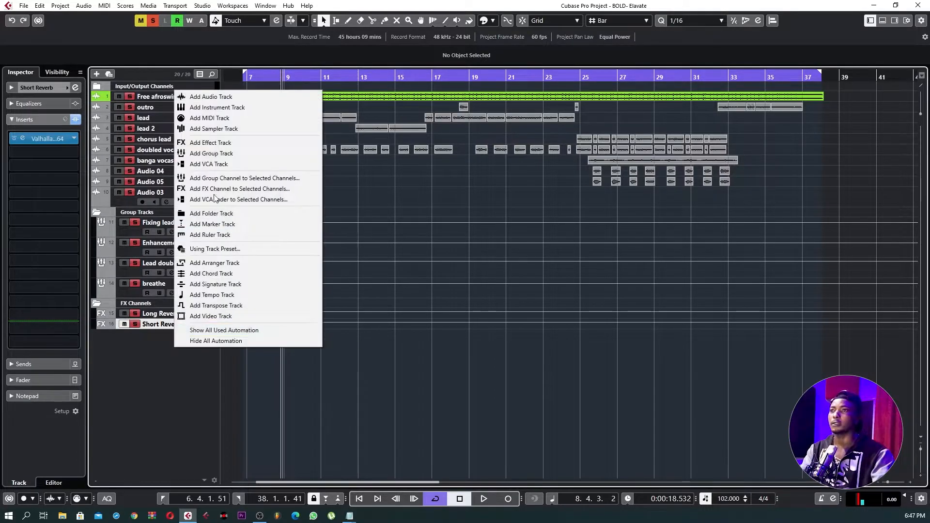
click(211, 141)
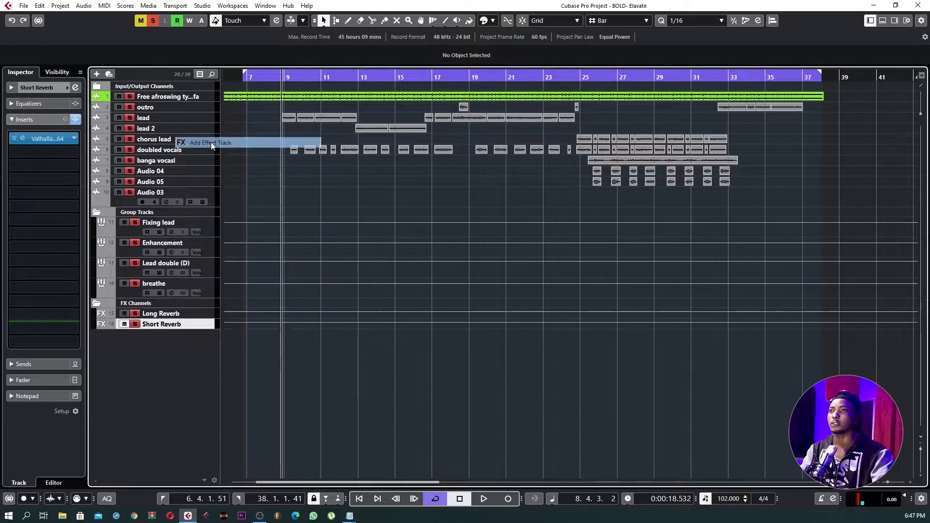
click(446, 289)
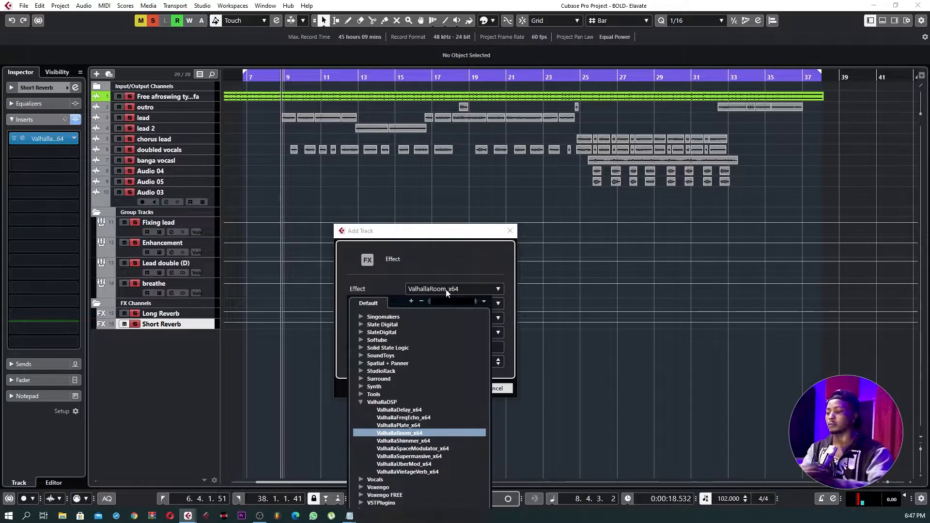
text(h delay)
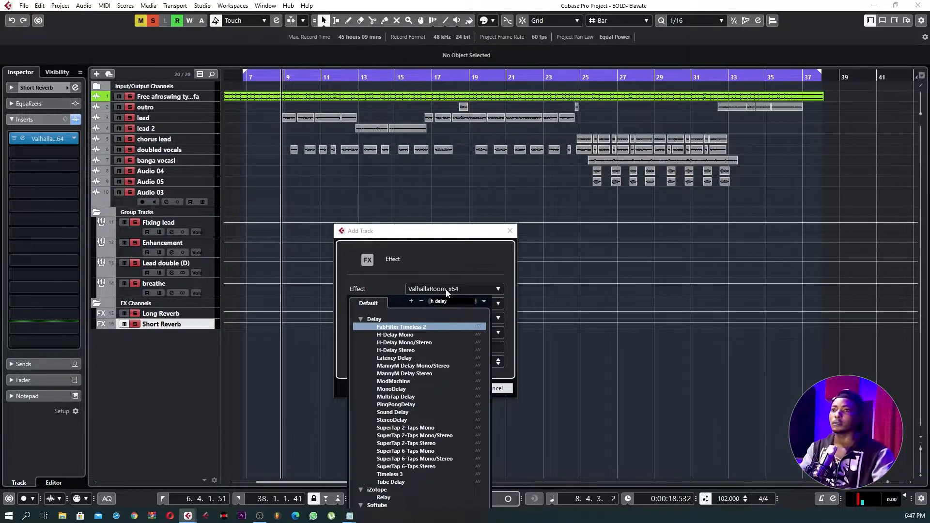
click(396, 350)
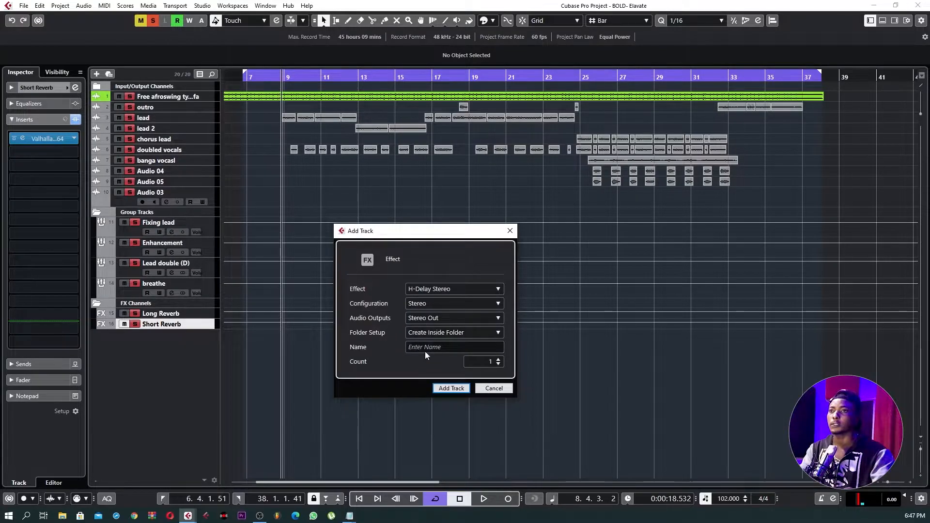
click(428, 346)
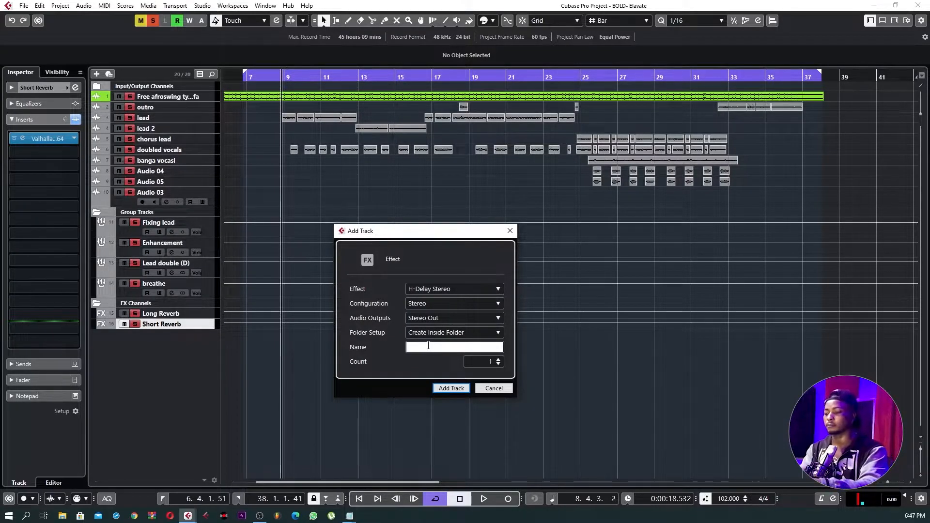
text(slap delay)
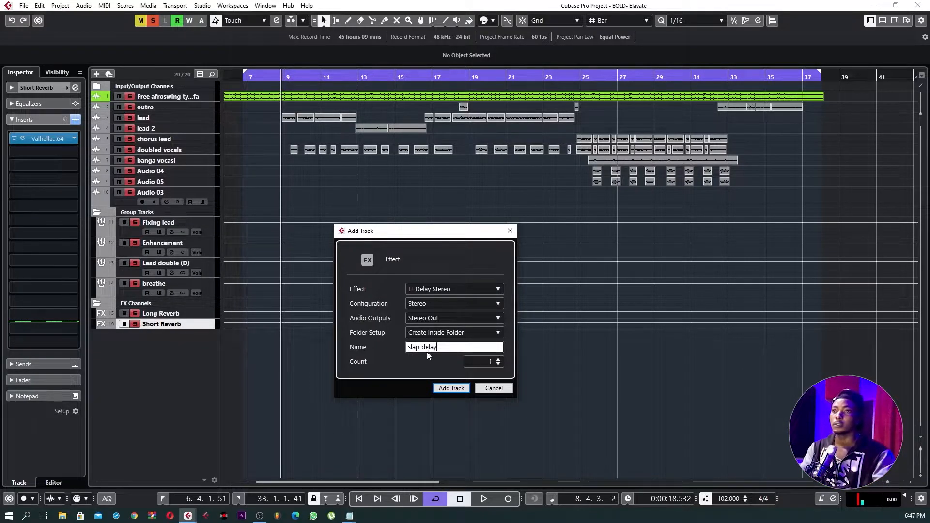
key(Return)
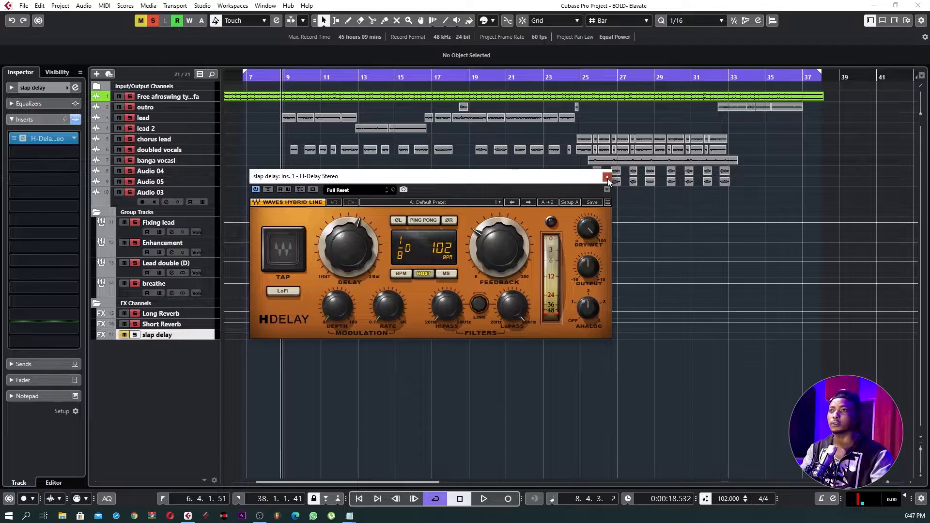
click(606, 177)
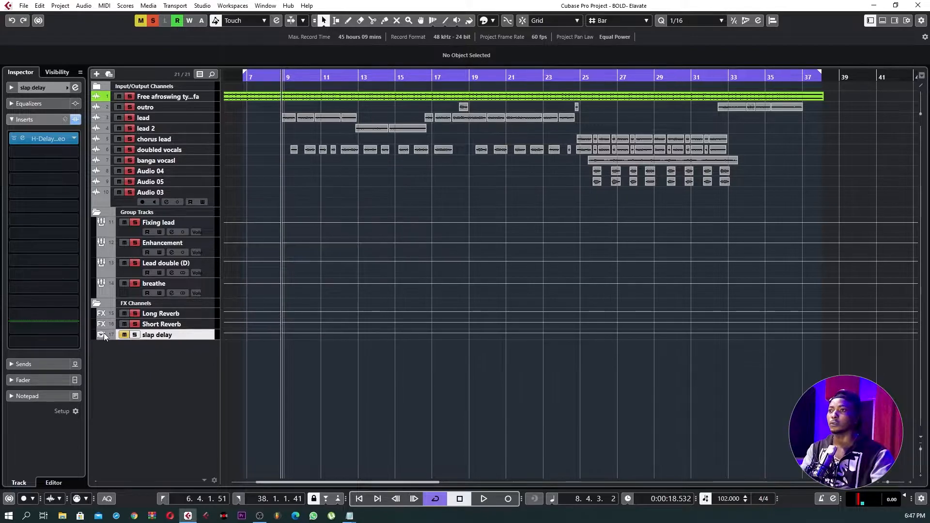
Step: Start a new stereo effect track and choose MonoDelay as its effect
right_click(196, 361)
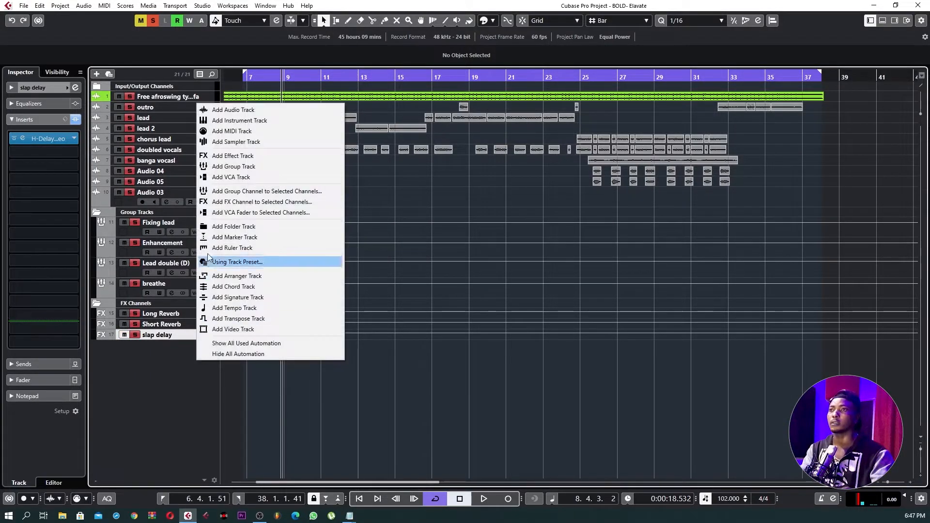
click(234, 156)
click(425, 348)
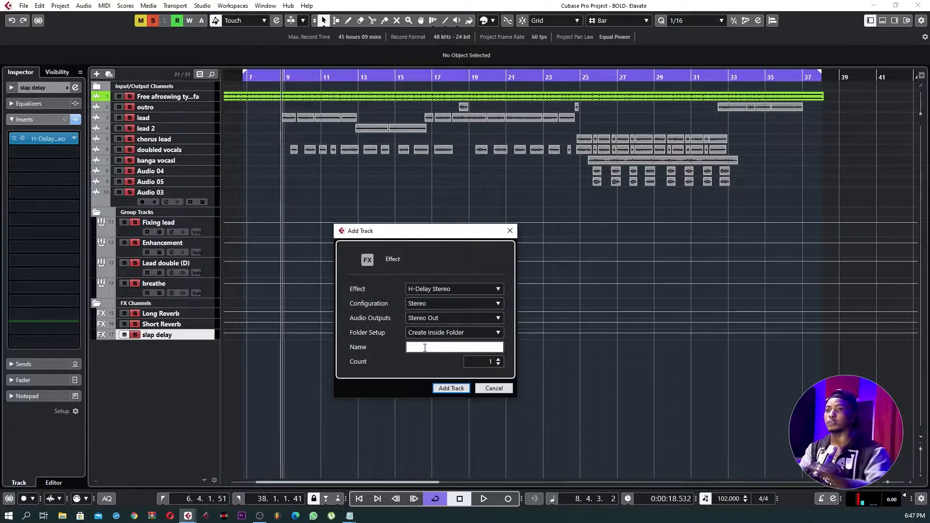
click(459, 289)
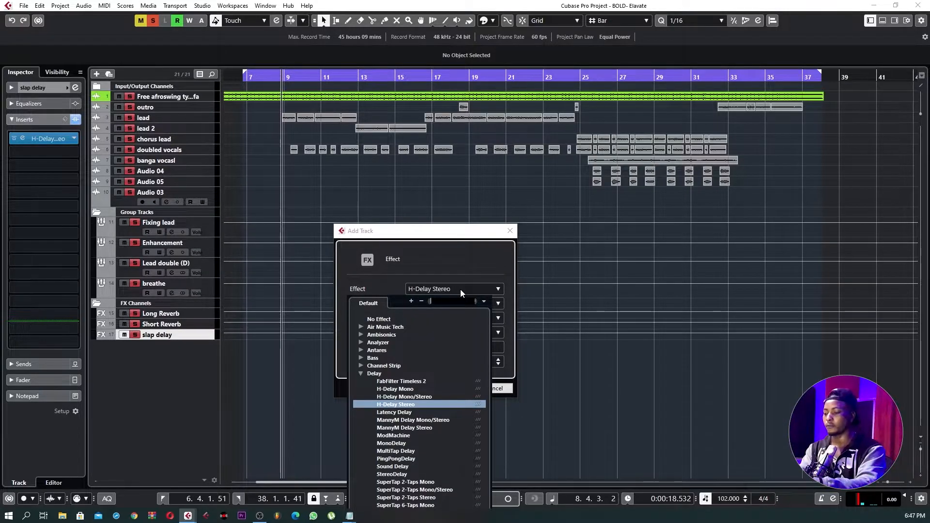
text(mono)
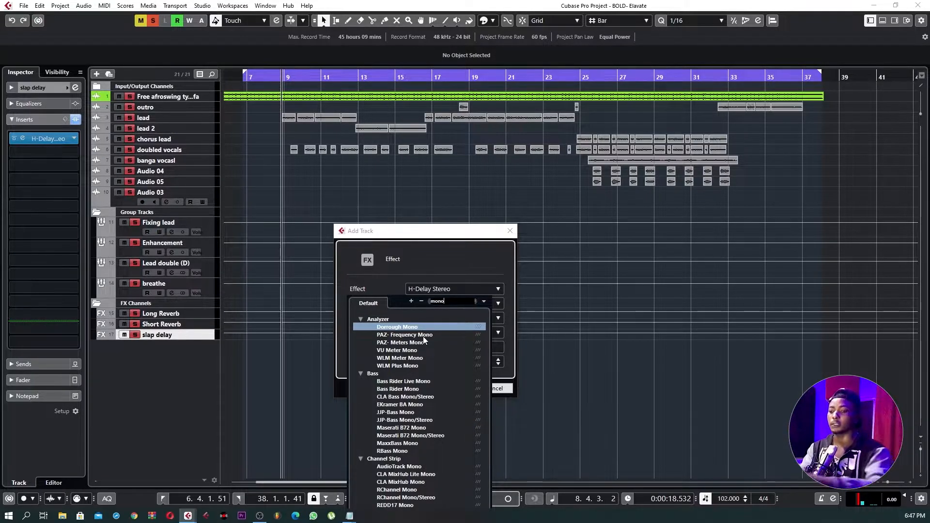
key(BackSpace)
key(BackSpace)
key(BackSpace)
key(BackSpace)
text(de)
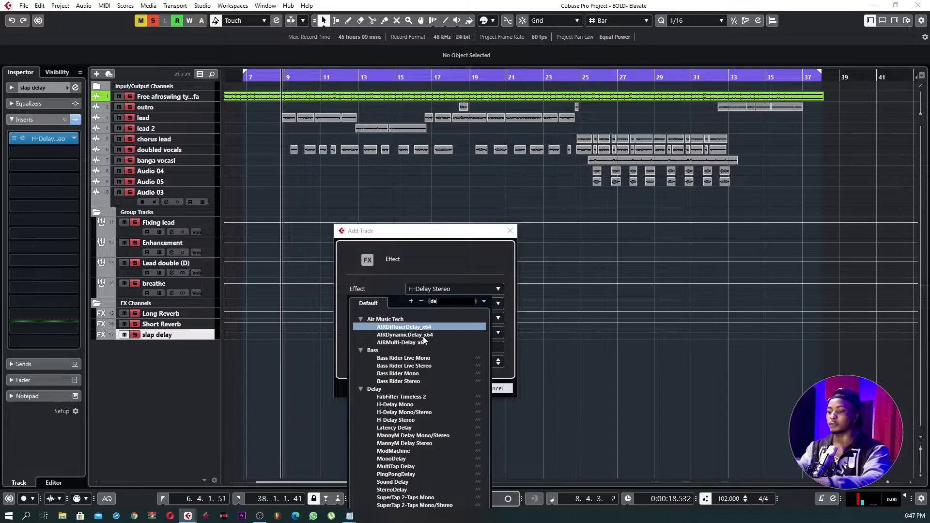
text(lay)
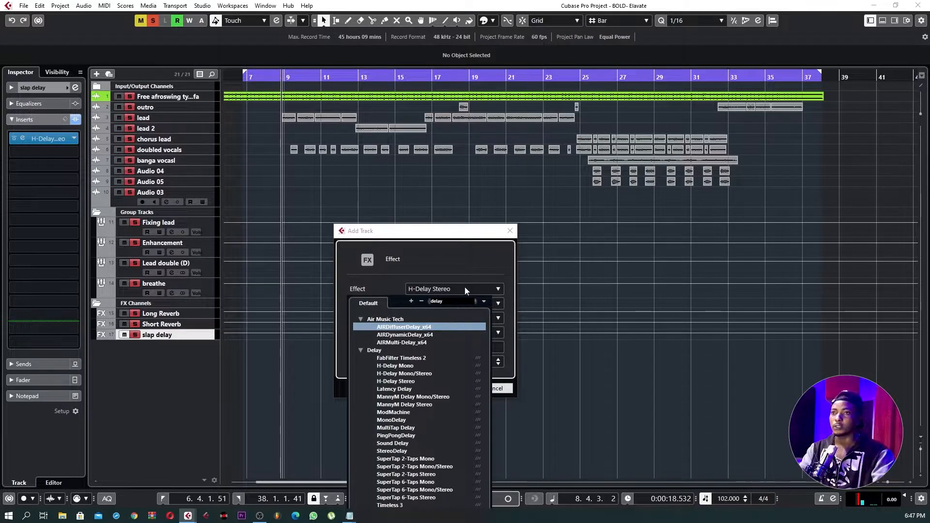
click(401, 420)
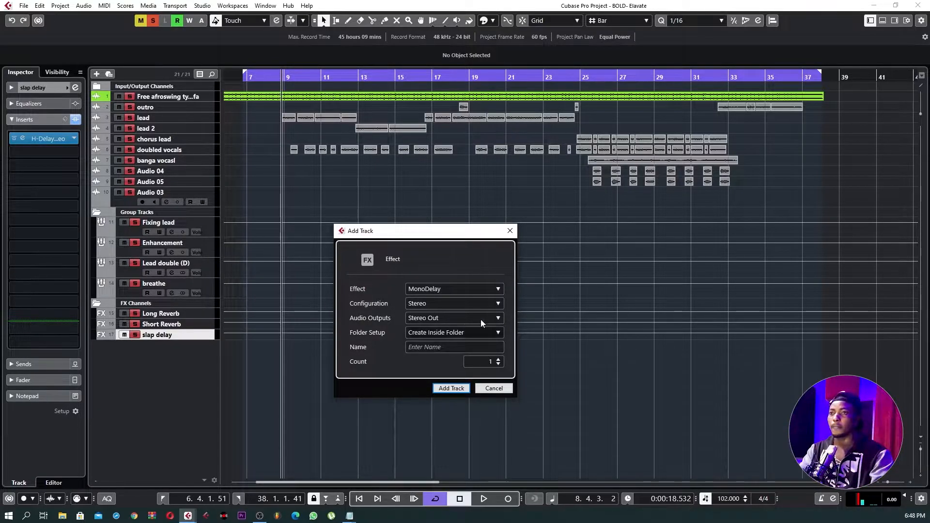
Step: Name the new effect track main delay, add it and close its MonoDelay plug-in window
click(430, 348)
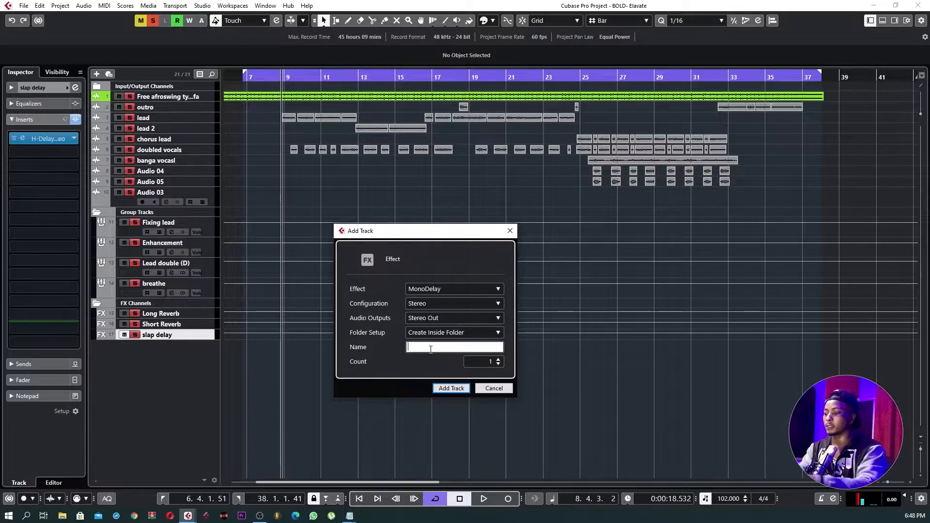
text(main )
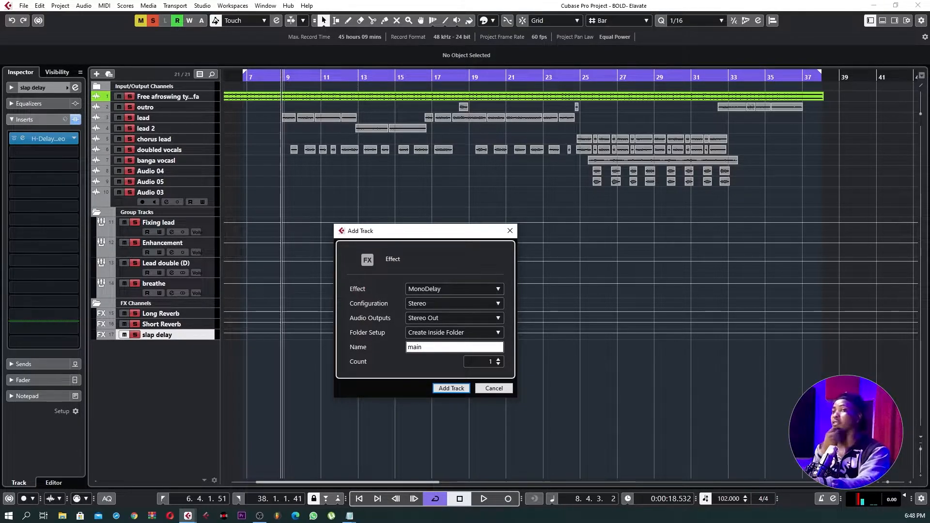
text(de)
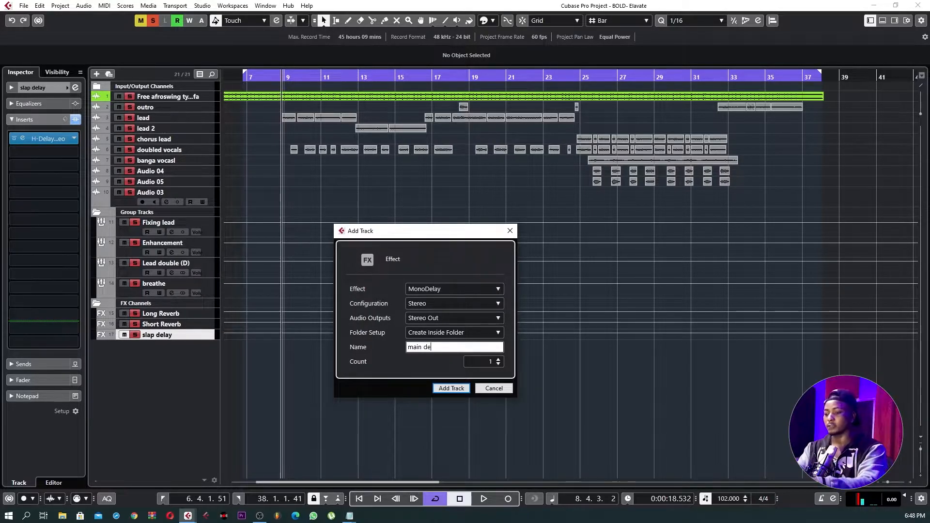
text(lay)
key(Return)
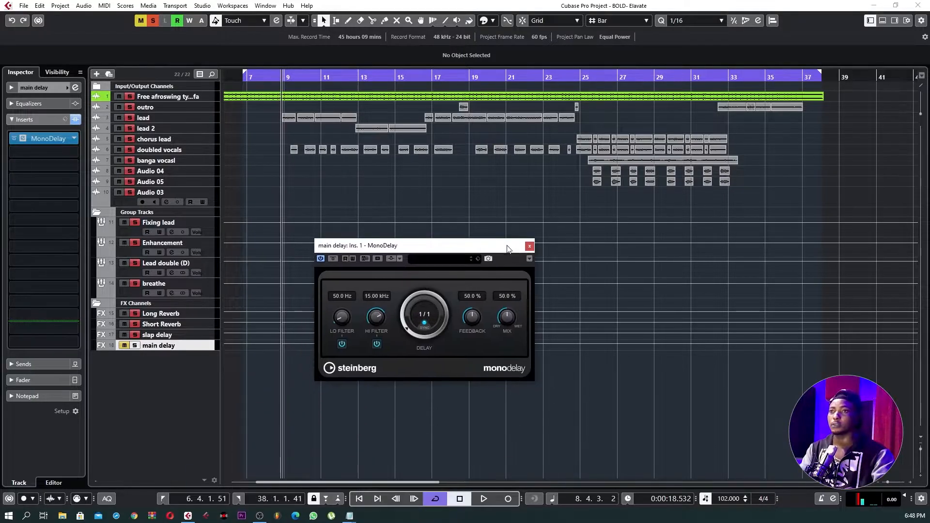
click(530, 248)
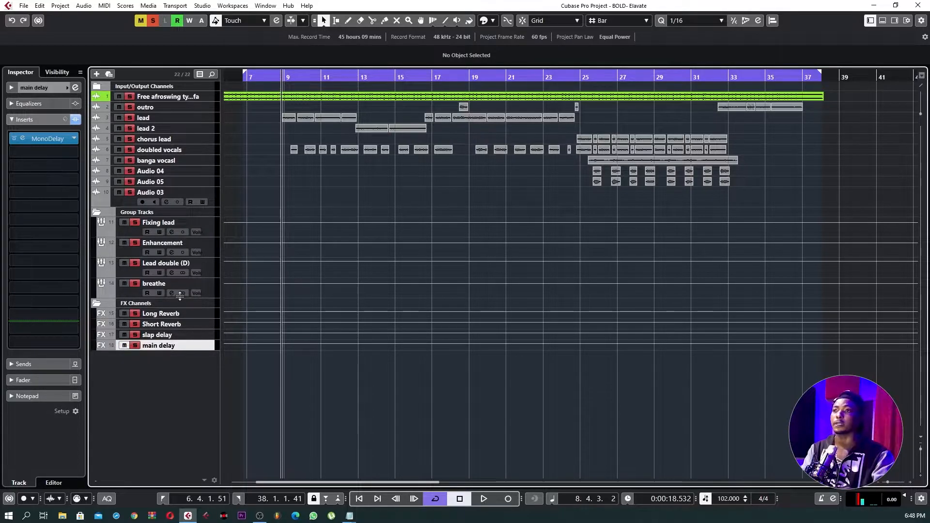
Step: Open the Long Reverb track's RVerb plug-in and add an active send from the Enhancement group to Long Reverb at about -13.5
click(177, 313)
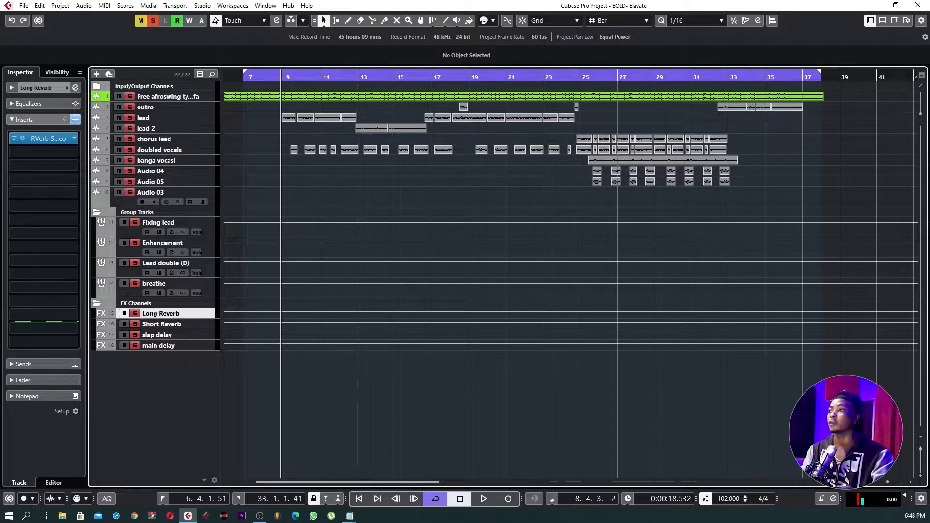
click(48, 138)
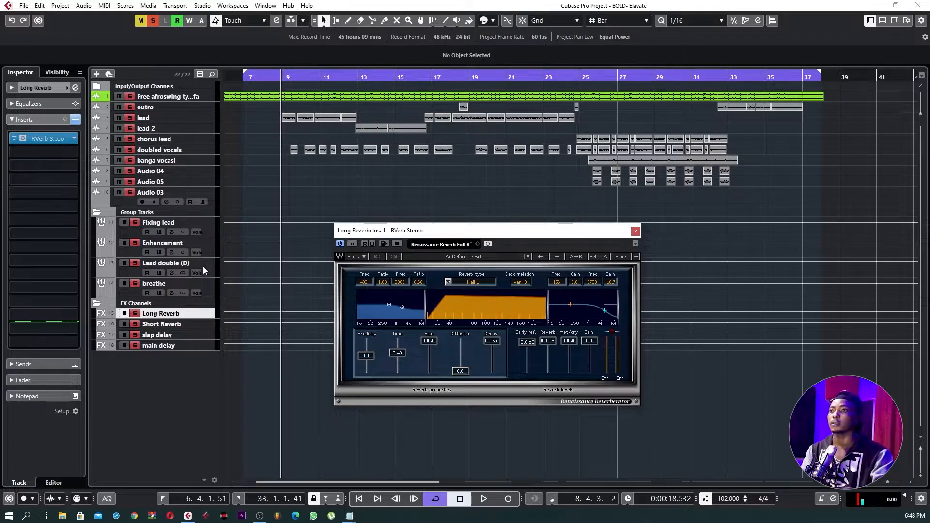
click(190, 244)
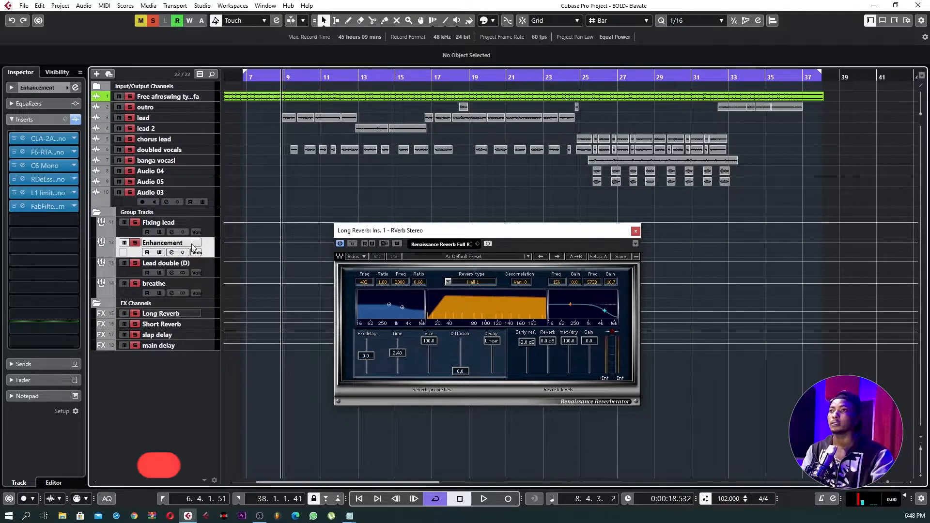
click(30, 120)
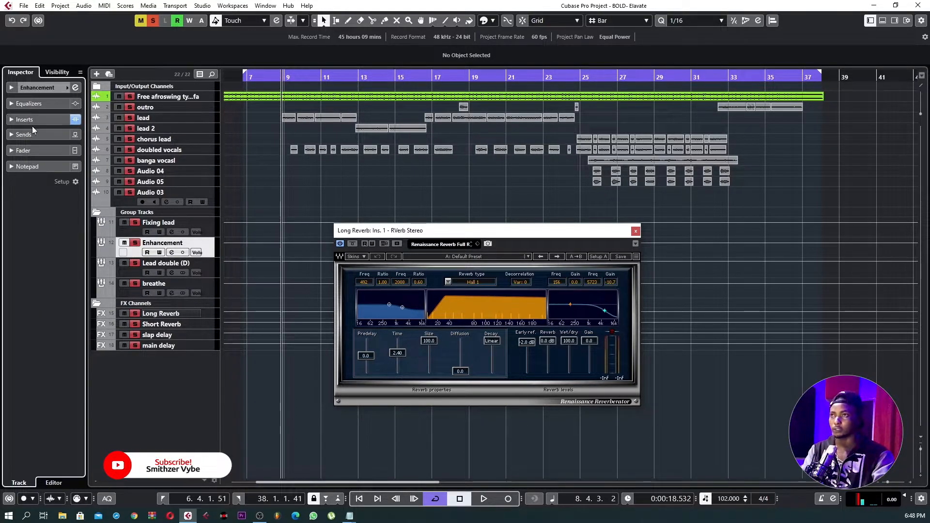
click(37, 137)
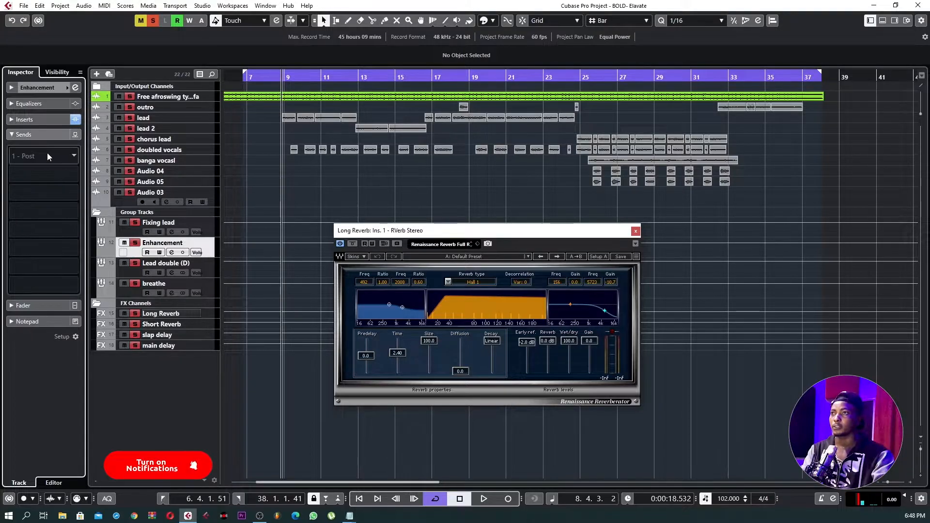
click(48, 153)
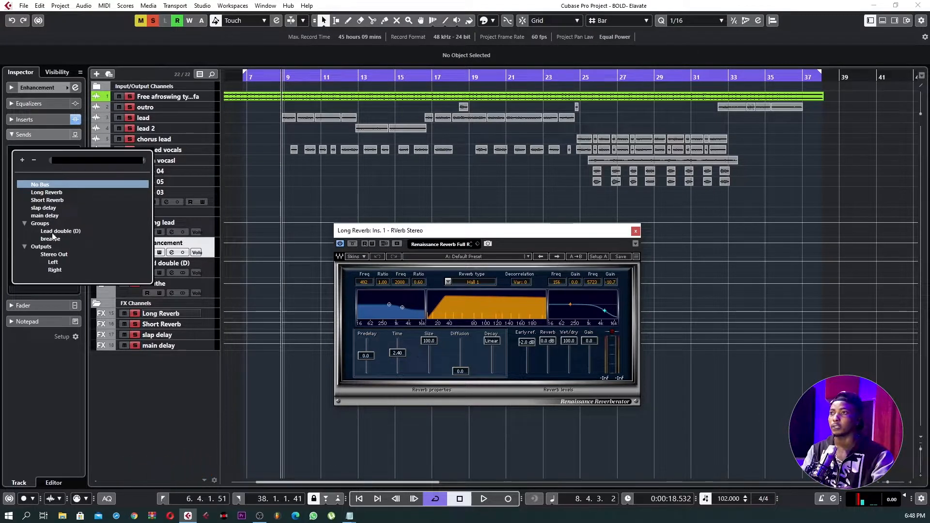
click(53, 192)
click(14, 152)
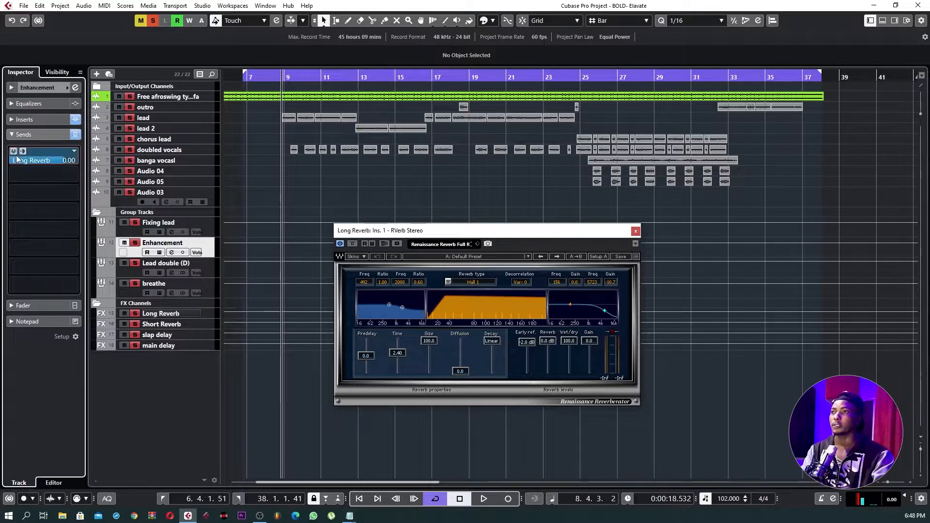
drag(63, 161, 25, 181)
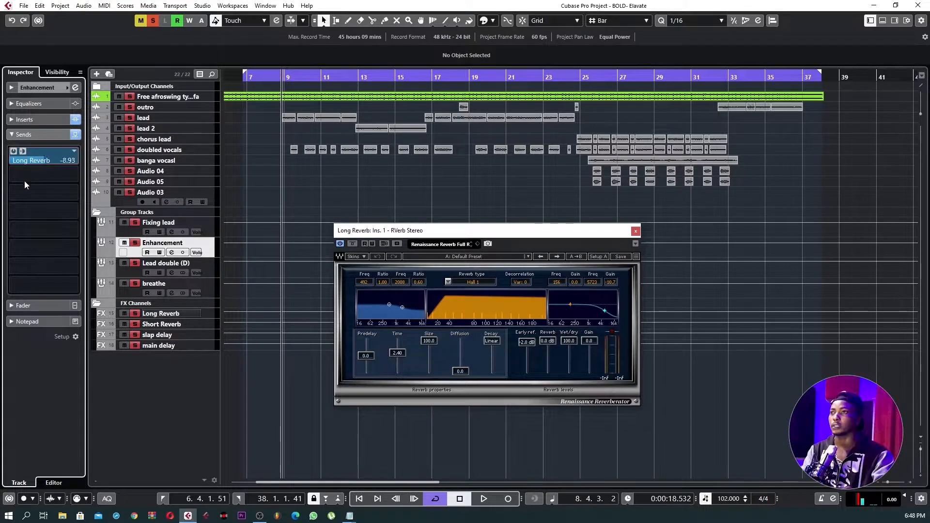
Step: Mute the beat, the doubled and backing vocals and their groups, and play the lead from just before bar 9
click(118, 96)
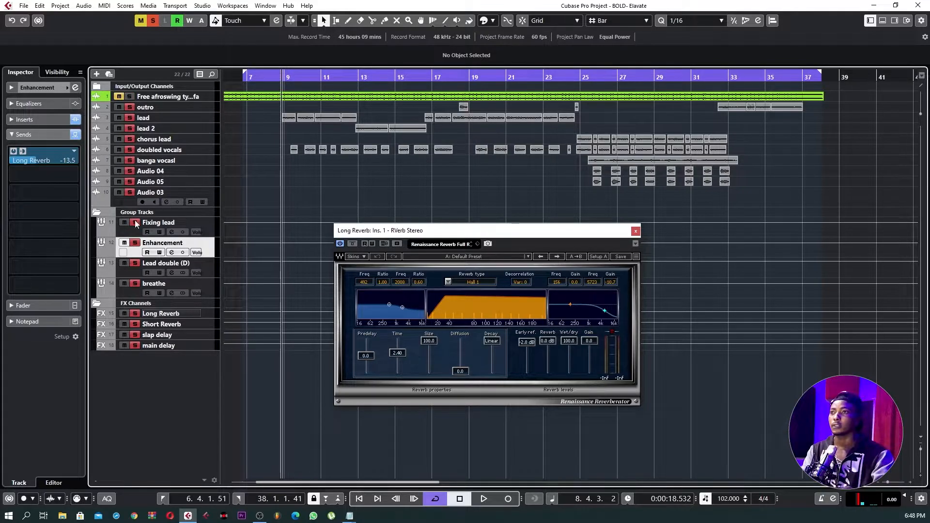
click(124, 263)
click(124, 283)
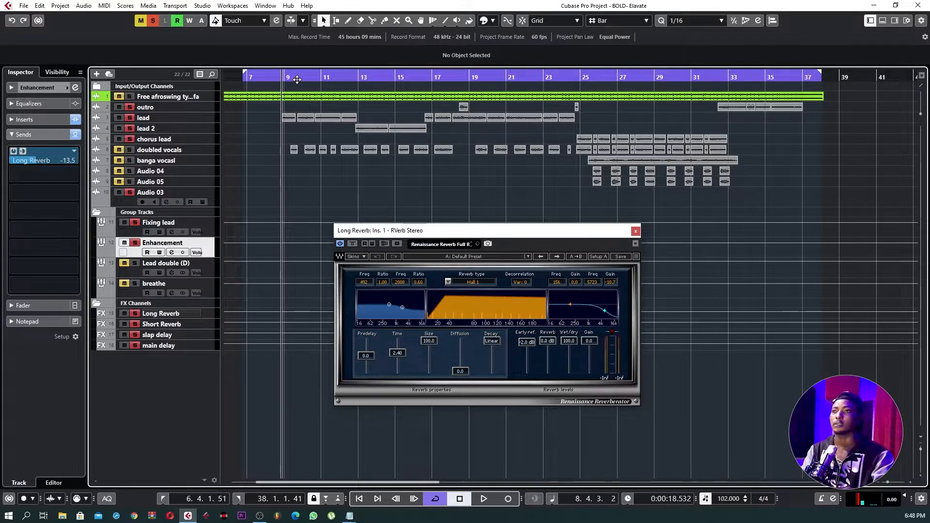
click(279, 76)
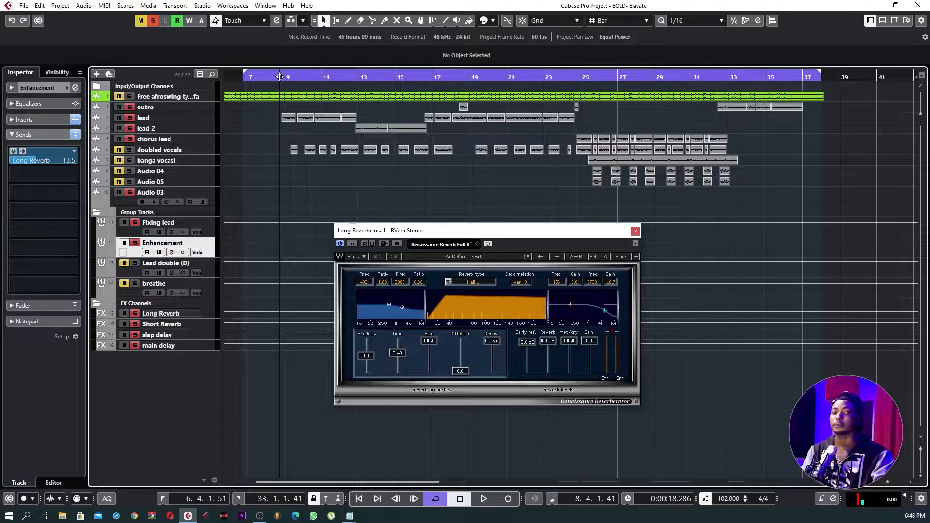
key(space)
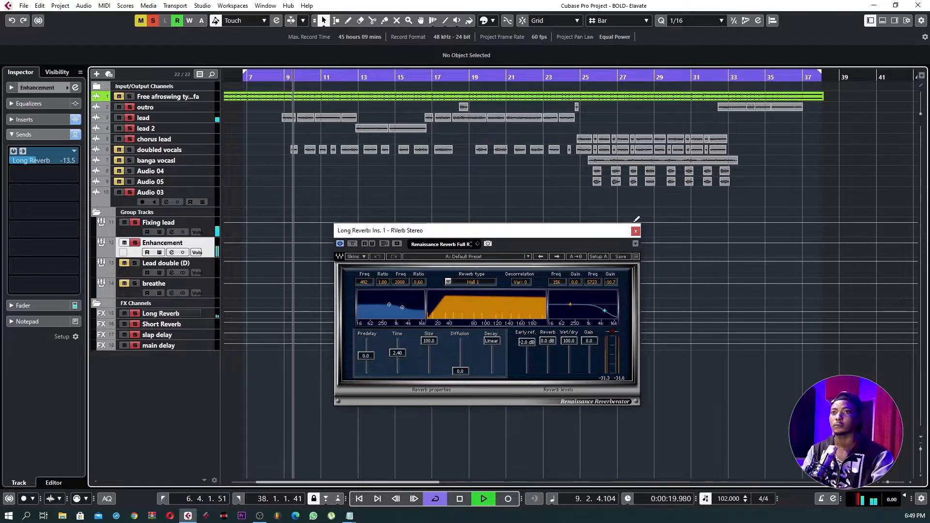
drag(558, 232, 617, 210)
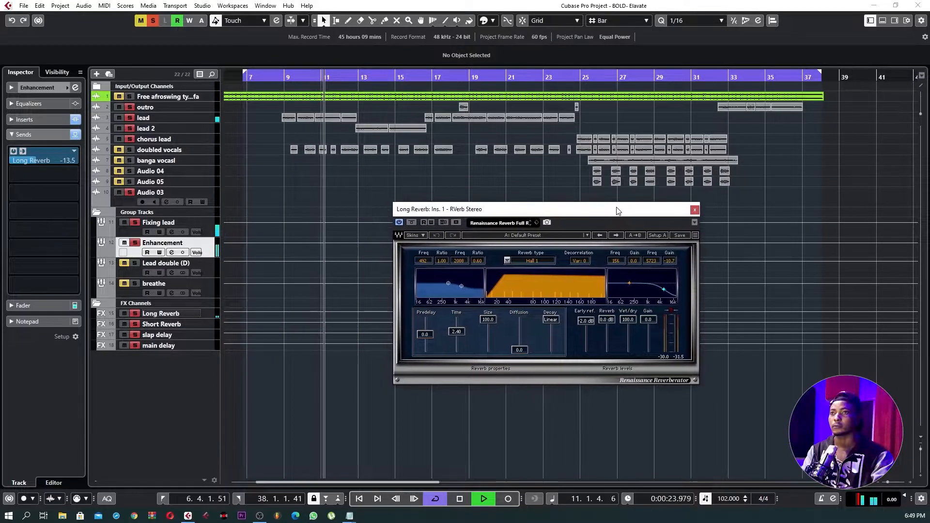
Step: Unmute the beat during playback, raise the Enhancement group's Long Reverb send to about -12.6, and stop playback
click(118, 97)
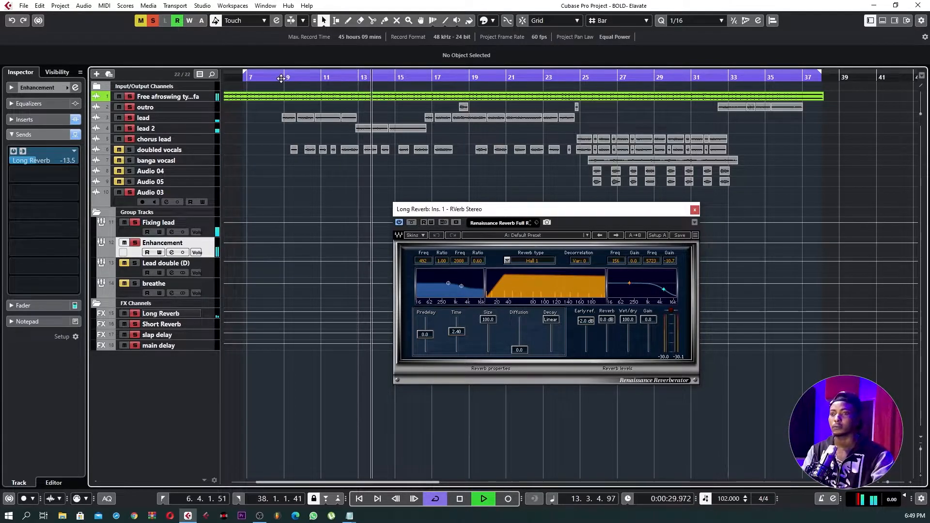
drag(499, 214, 519, 205)
drag(77, 153, 78, 153)
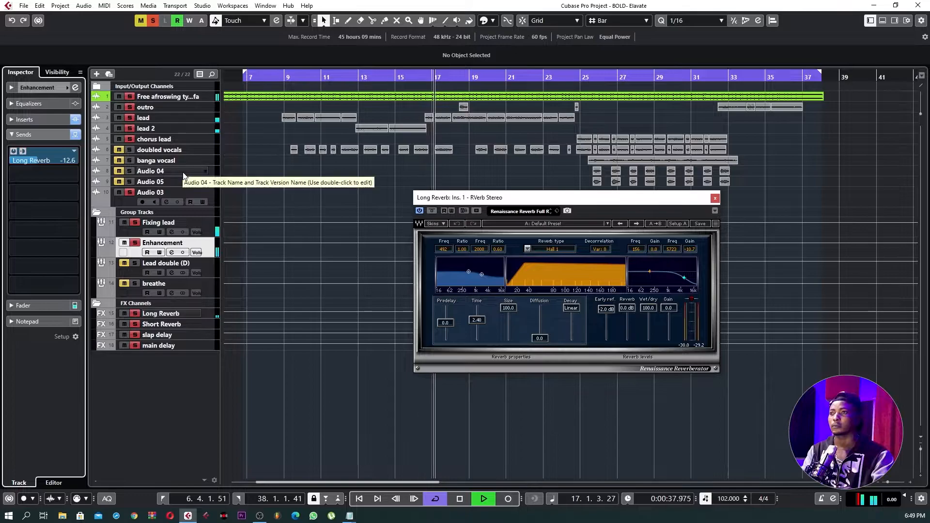
key(space)
Step: Mute the beat and play the lead vocals with the long reverb, stopping playback after a few bars
click(118, 97)
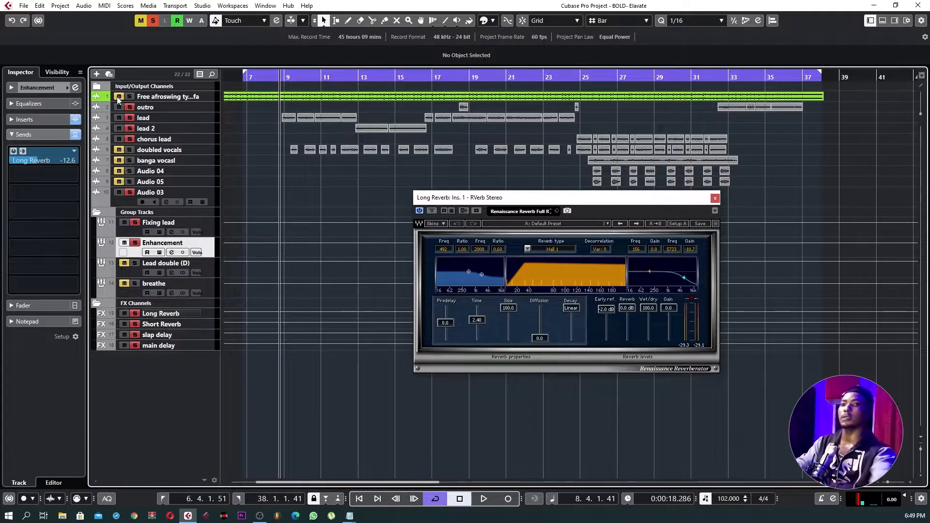
key(space)
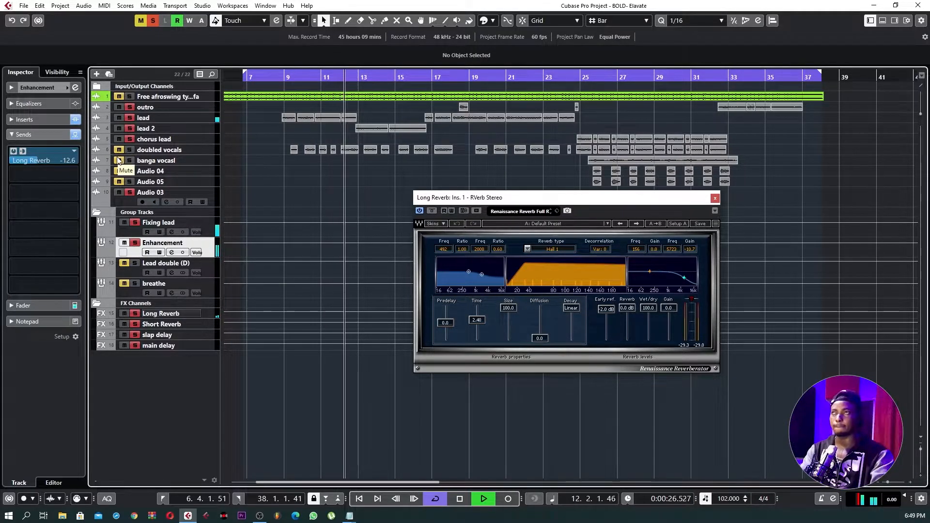
key(space)
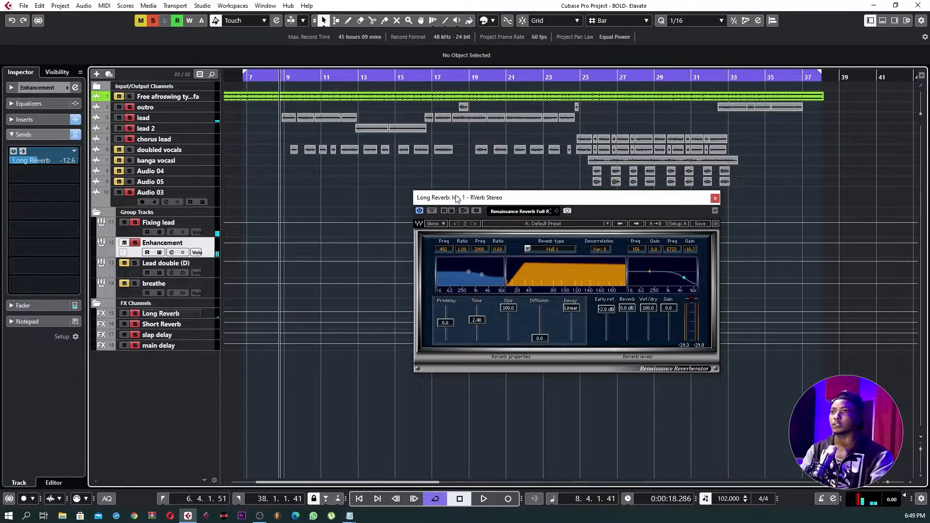
Step: Show the floating transport panel and move the Long Reverb's RVerb window up over the track area
key(F2)
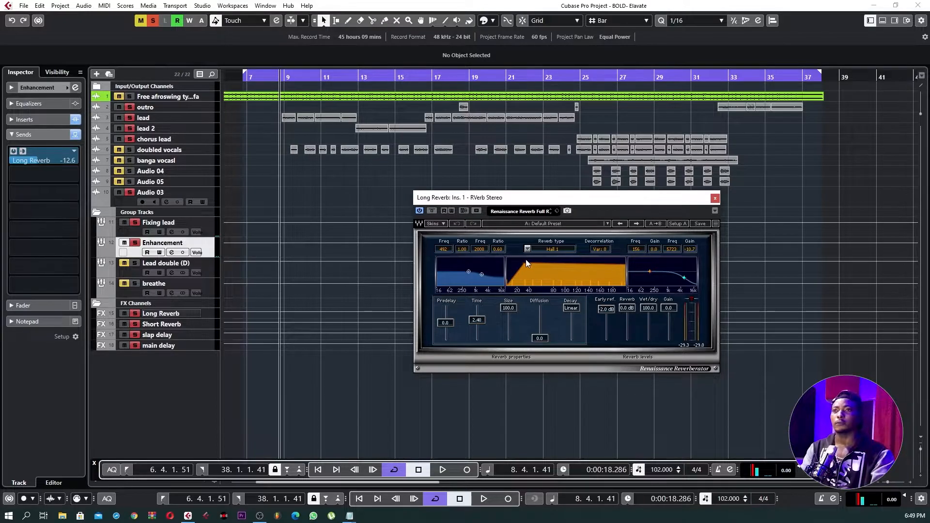
drag(546, 201, 423, 169)
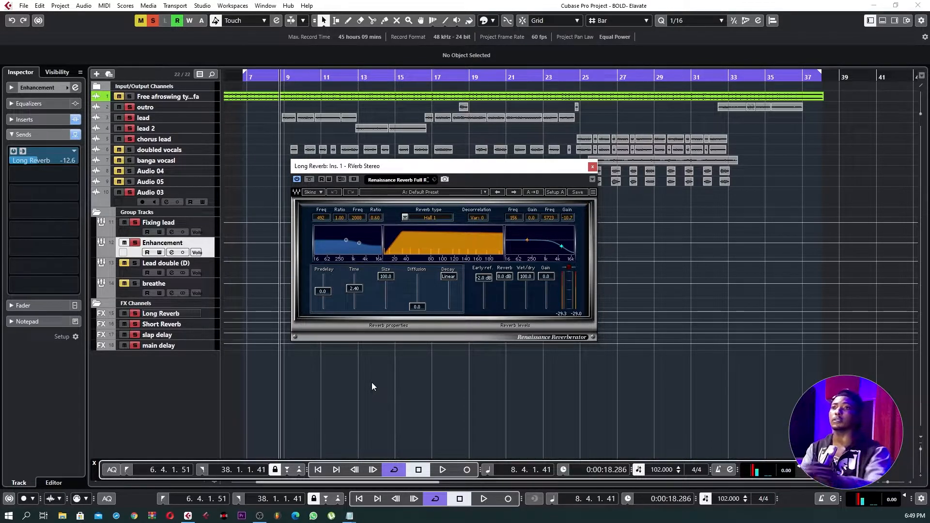
Step: Switch to Calculator, divide 60,000 by the project tempo of 102 BPM, and close it again
key(XF86Calculator)
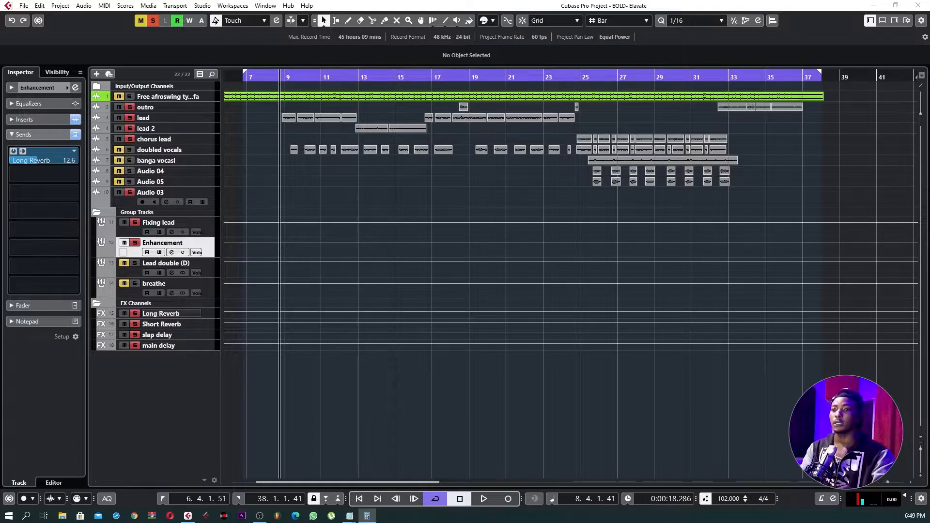
drag(461, 219, 456, 173)
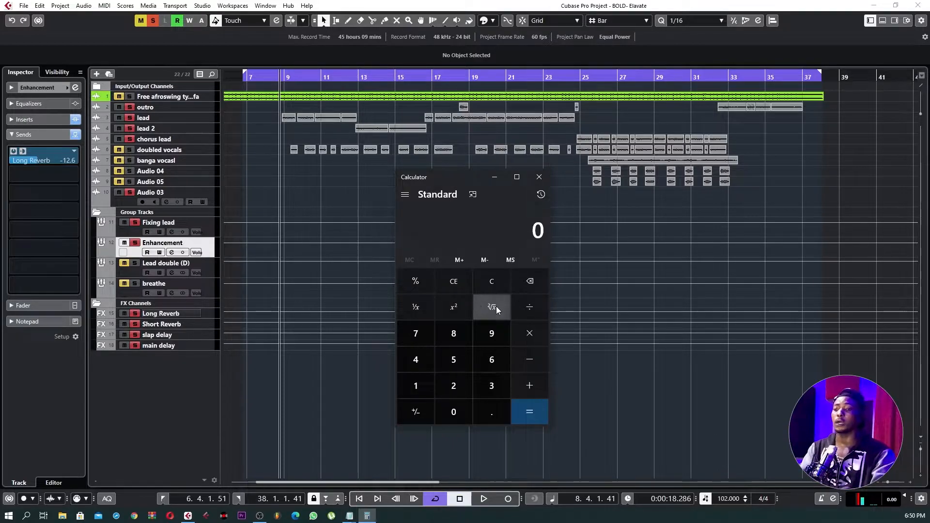
text(60,000)
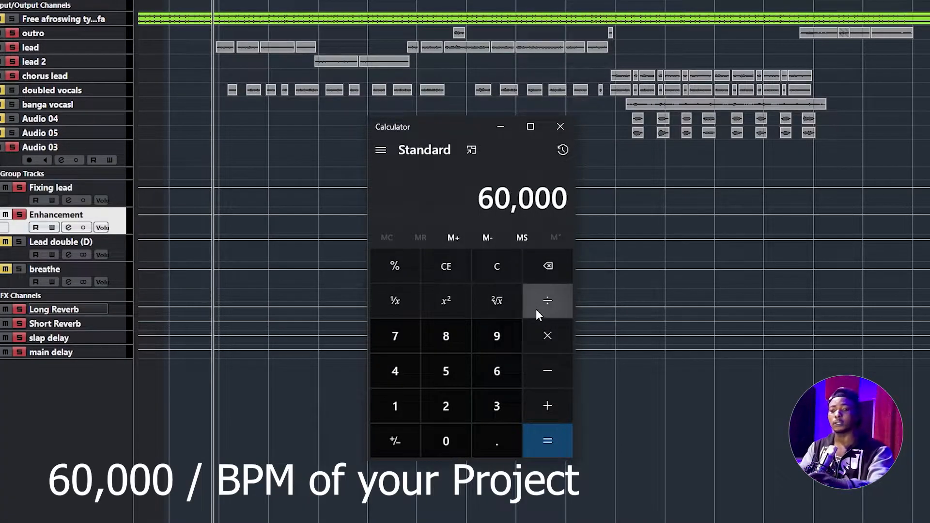
key(slash)
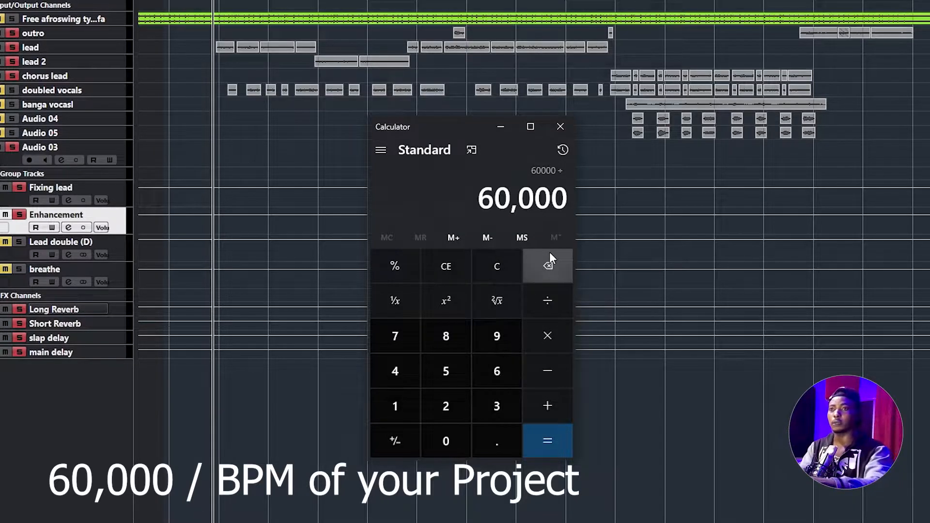
text(102)
key(Return)
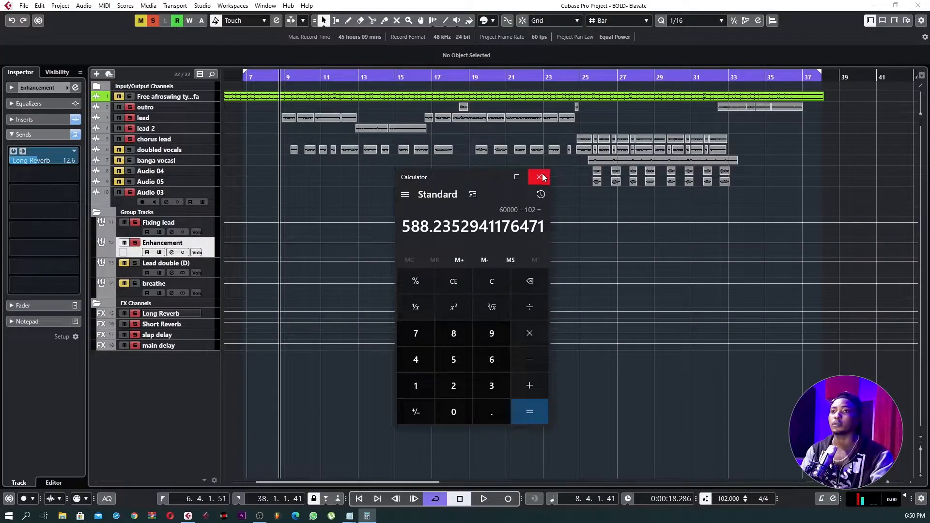
click(561, 126)
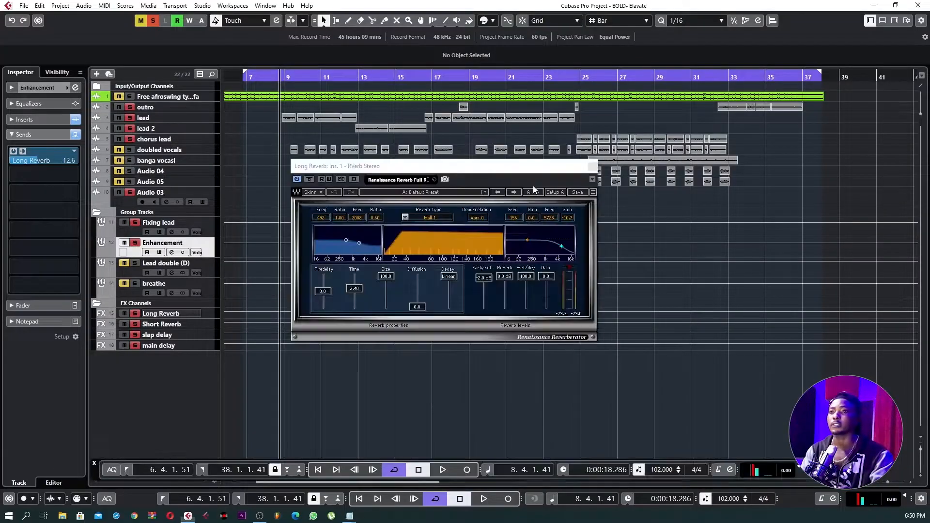
Step: Select RVerb's Time control, reopen Calculator, and compute 60,000 ÷ 102 again for the beat length in milliseconds
click(354, 289)
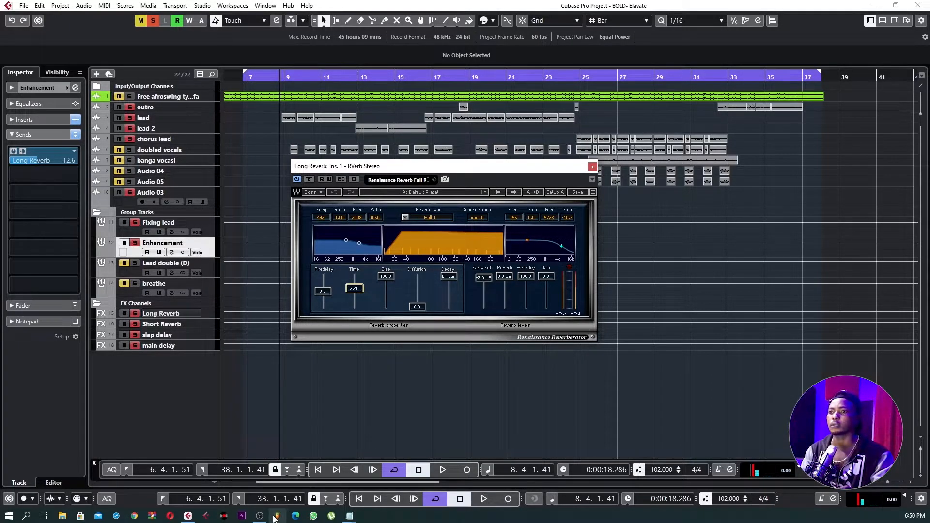
click(329, 516)
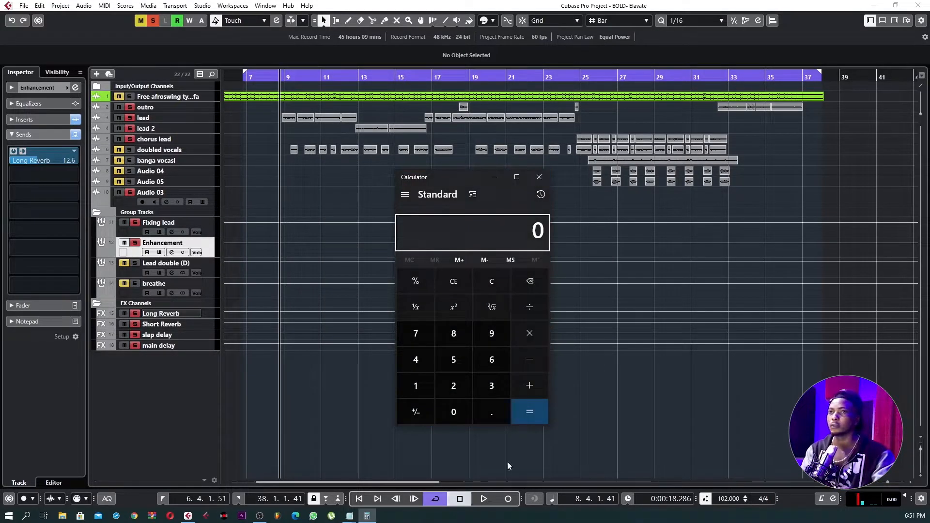
click(596, 390)
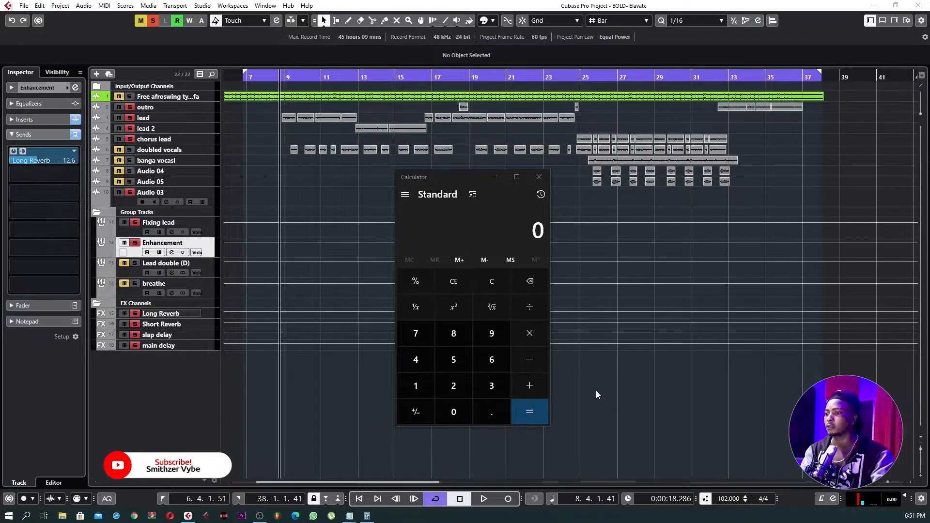
click(455, 173)
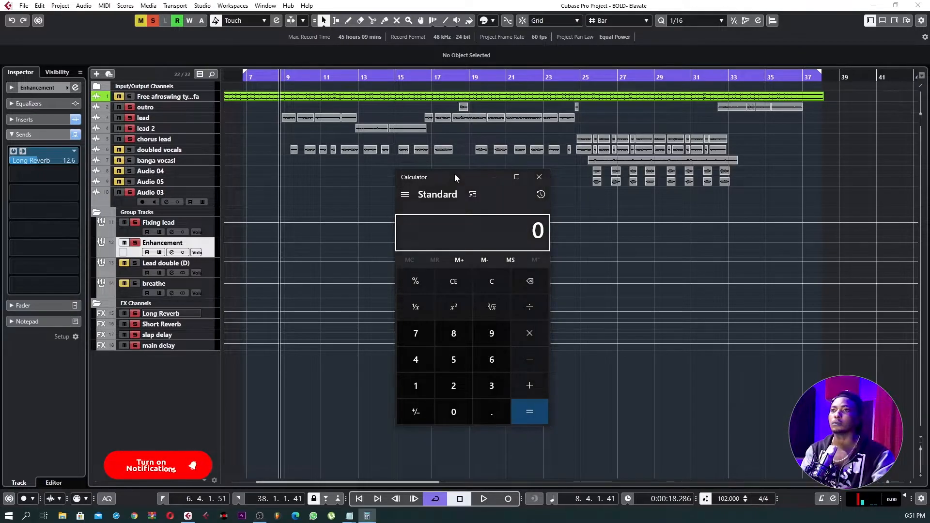
click(493, 348)
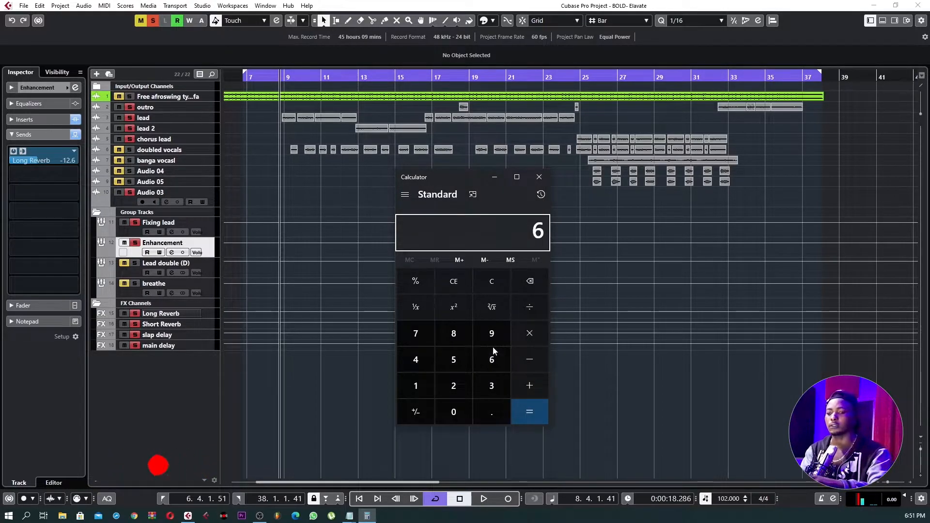
text(0000)
key(slash)
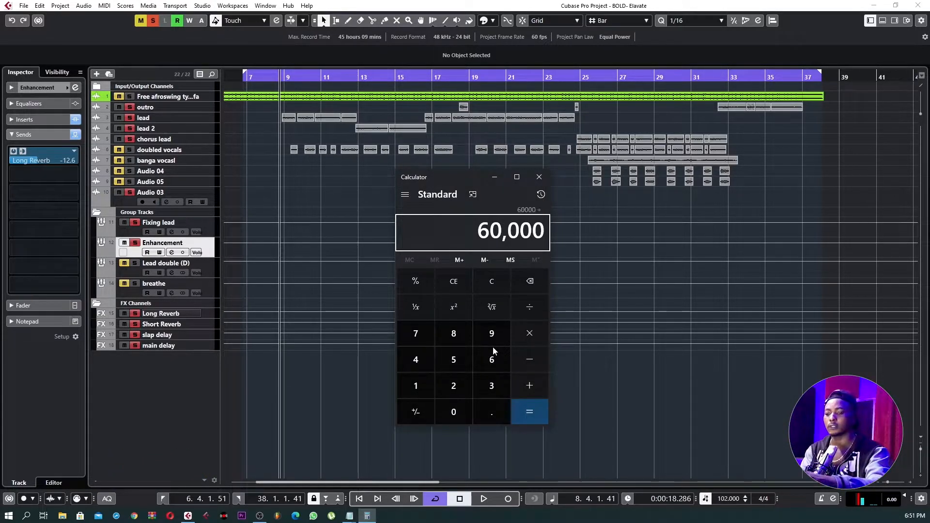
text(102)
key(Return)
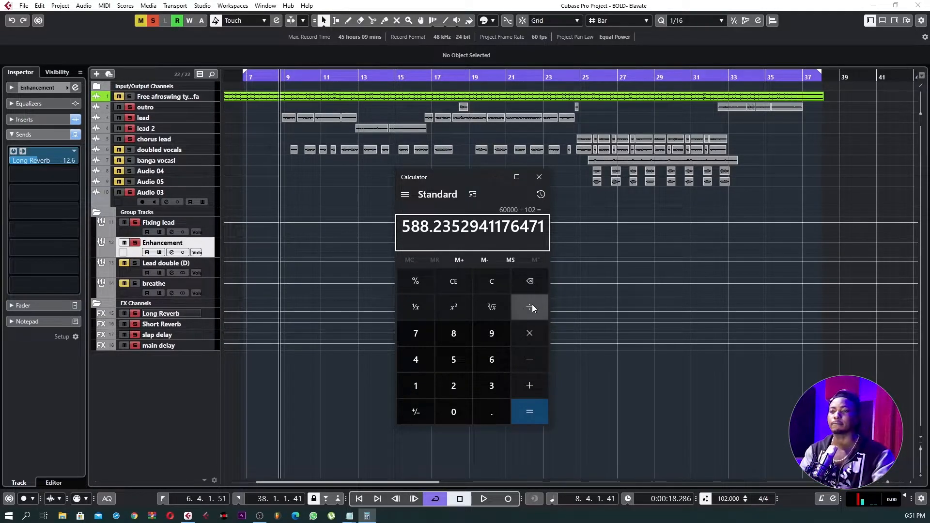
Step: Move Calculator aside, check the Time control in RVerb, and bring Calculator back over the project
drag(458, 180, 0, 217)
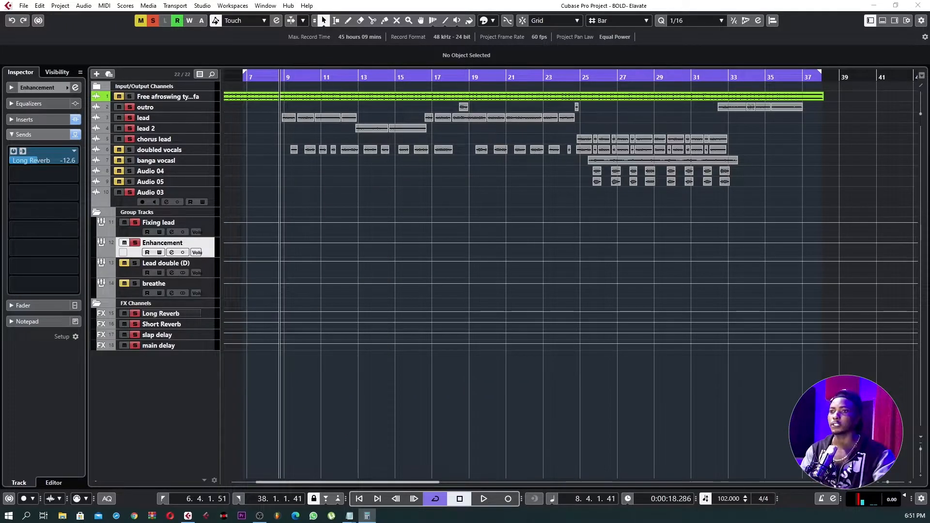
click(326, 394)
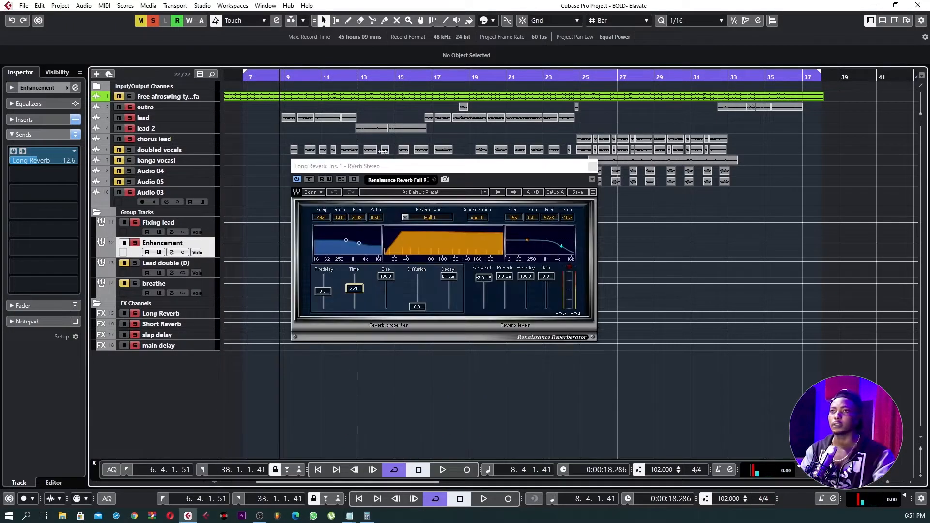
click(353, 292)
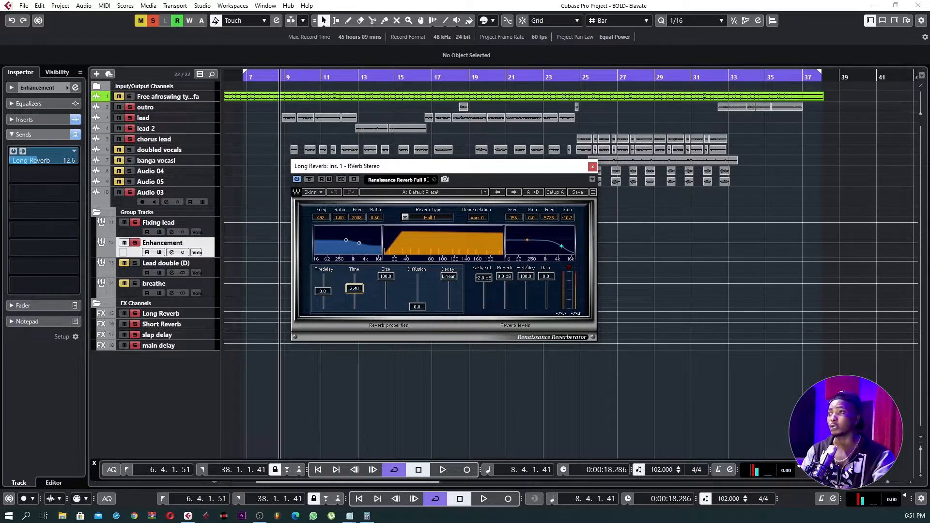
key(alt+Tab)
drag(19, 161, 505, 171)
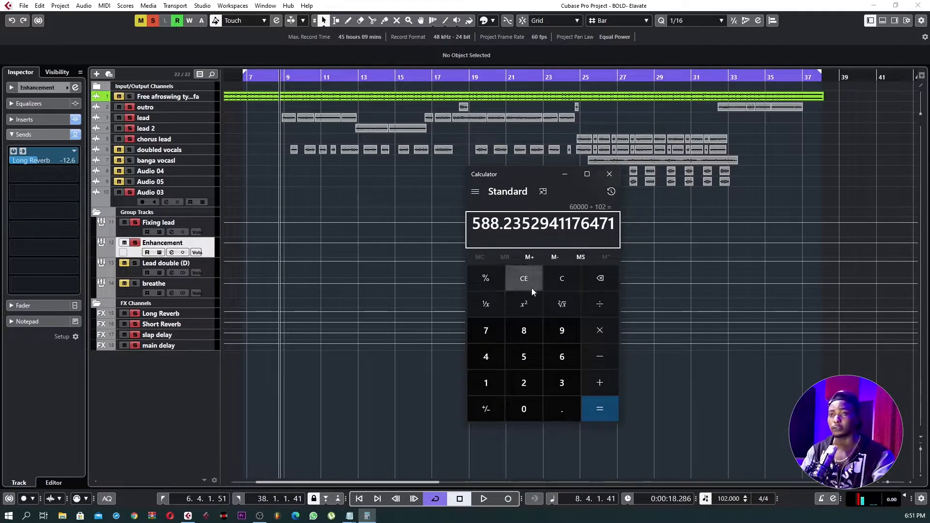
click(603, 335)
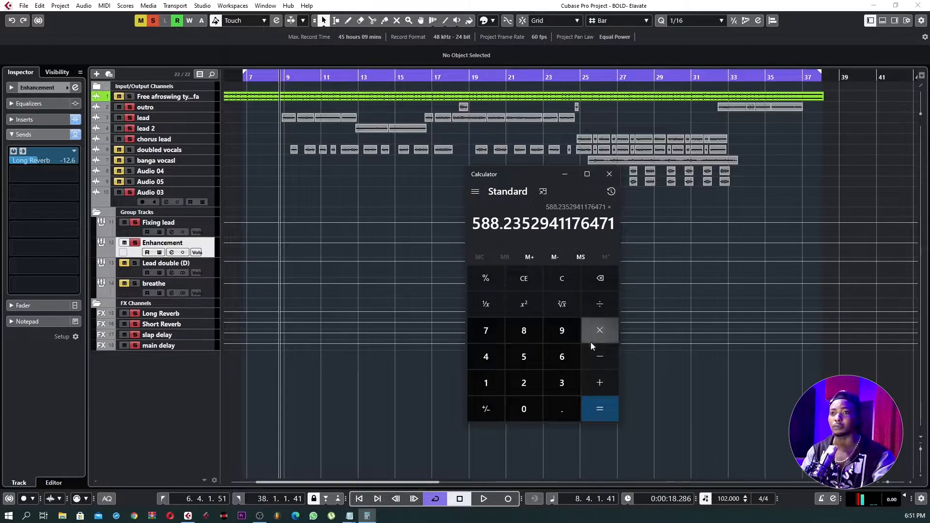
click(490, 378)
click(518, 404)
click(518, 403)
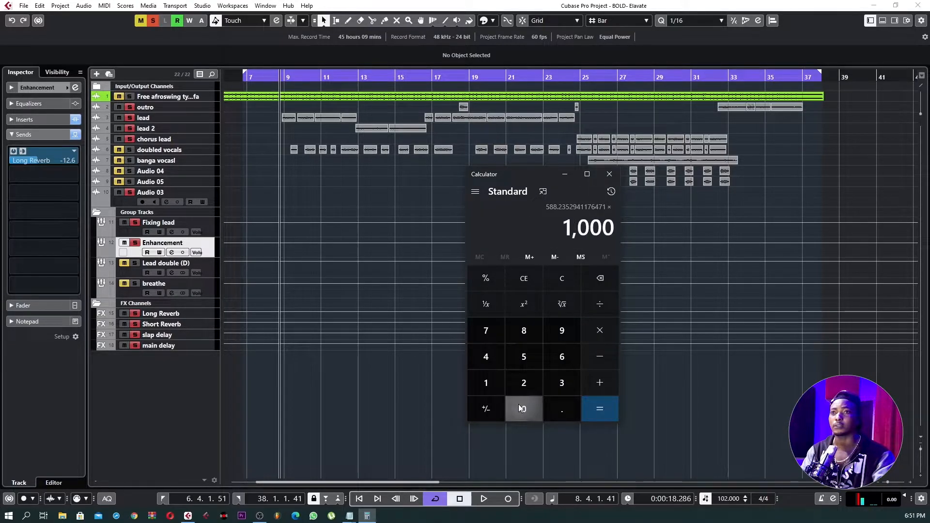
click(592, 407)
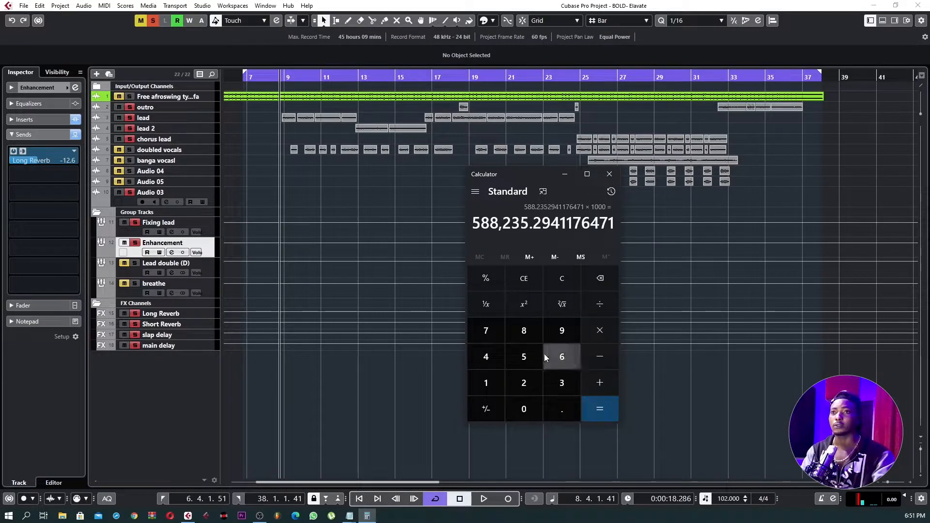
click(599, 310)
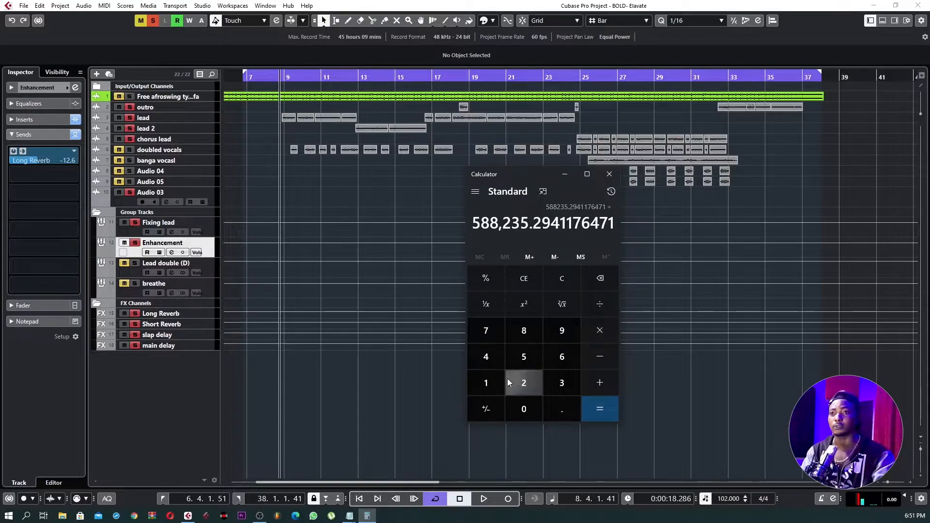
click(502, 380)
click(528, 401)
click(527, 401)
click(528, 400)
click(600, 405)
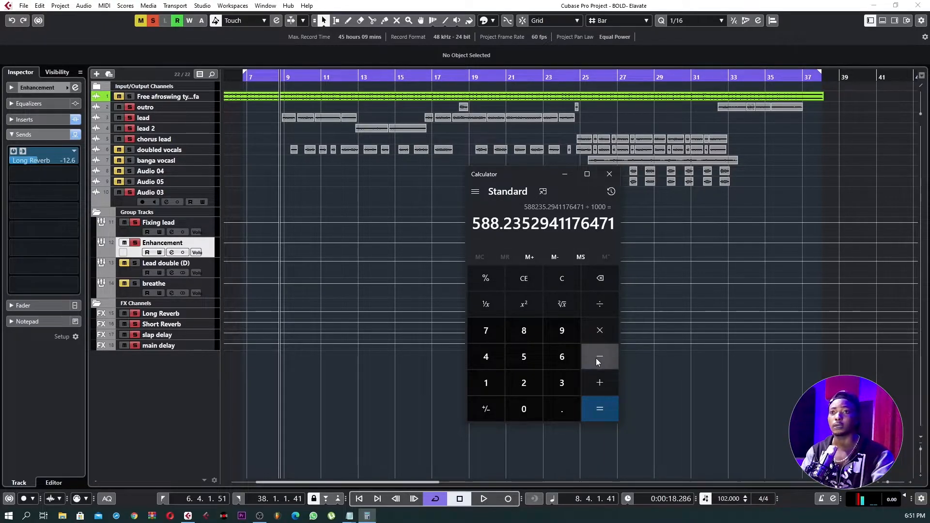
Step: Divide the beat length in milliseconds by 1000 to convert it to seconds
click(600, 304)
click(499, 385)
click(523, 408)
click(525, 408)
click(525, 408)
click(603, 410)
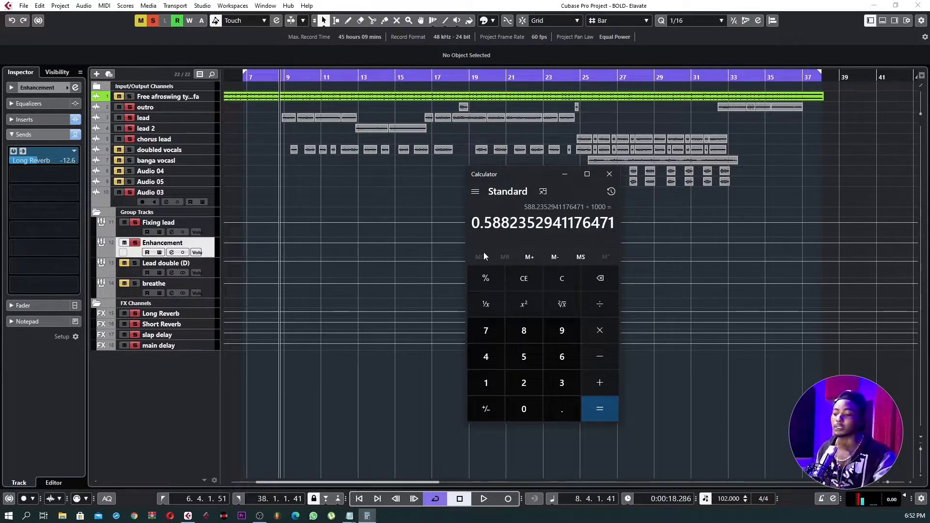
Step: Multiply the beat length in seconds by 2 twice to work out the long reverb time
click(594, 333)
click(522, 380)
click(587, 408)
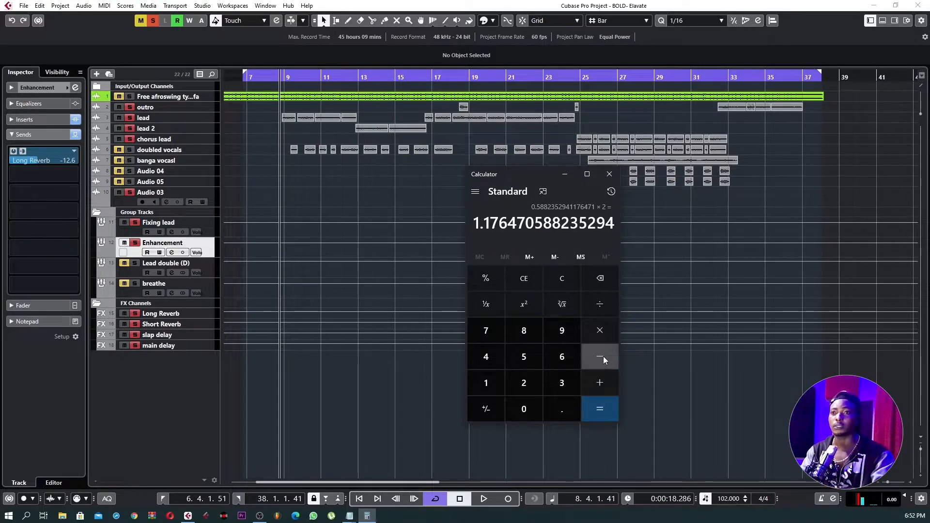
click(598, 331)
click(521, 380)
click(599, 409)
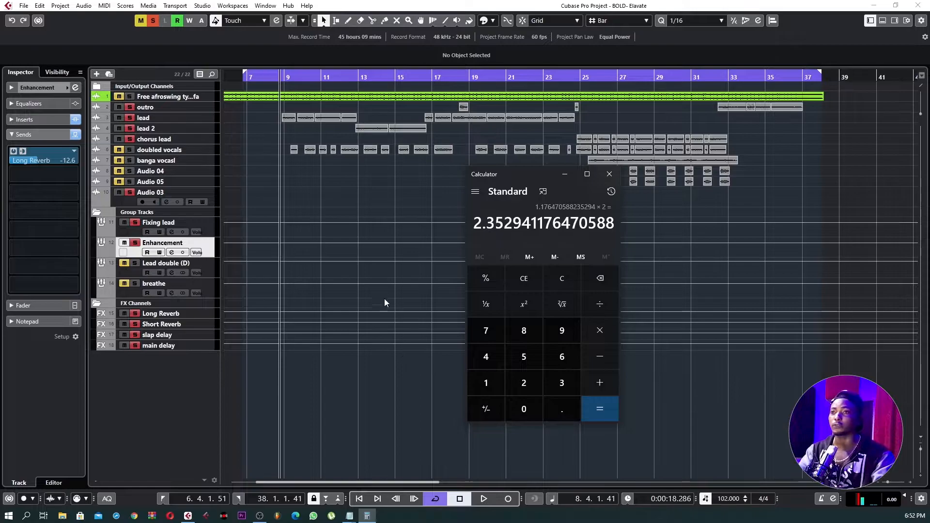
Step: Return to the Long Reverb's RVerb to review its Predelay and Time controls, and restart Calculator for a fresh calculation
click(370, 342)
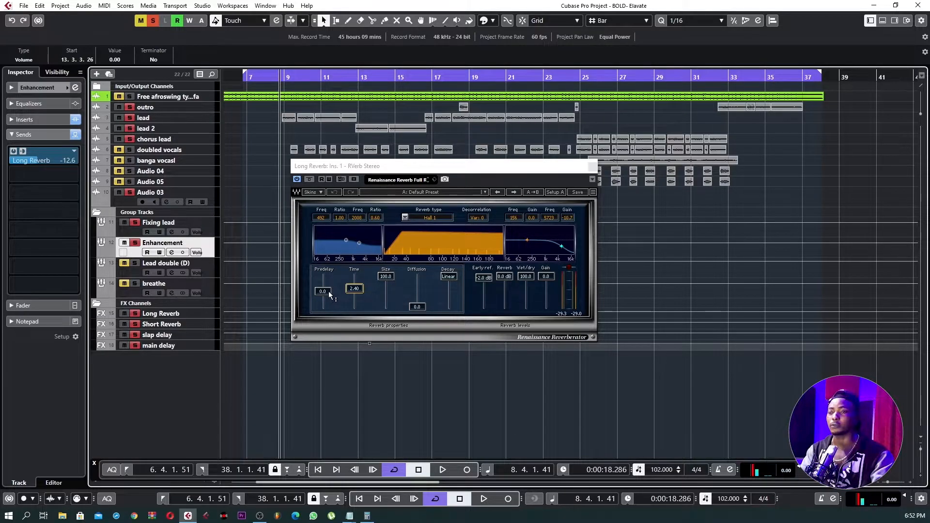
click(366, 516)
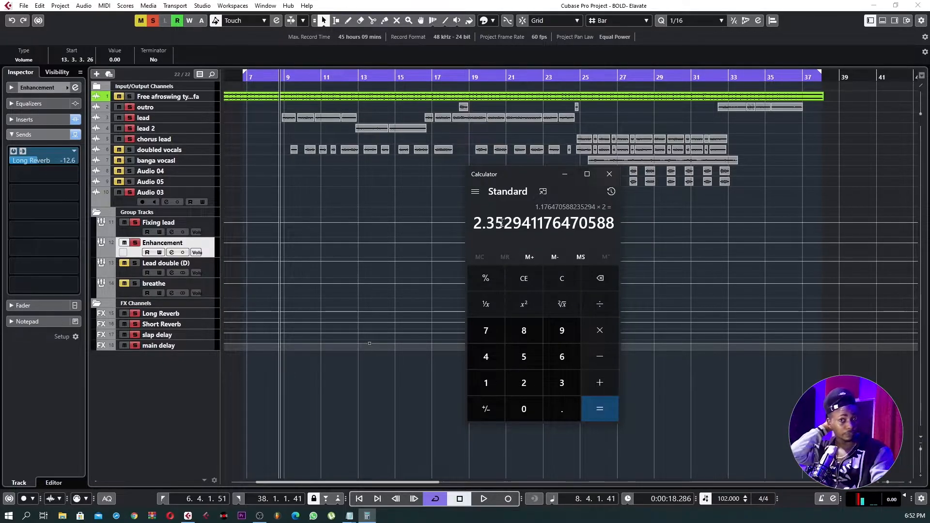
click(598, 305)
click(519, 378)
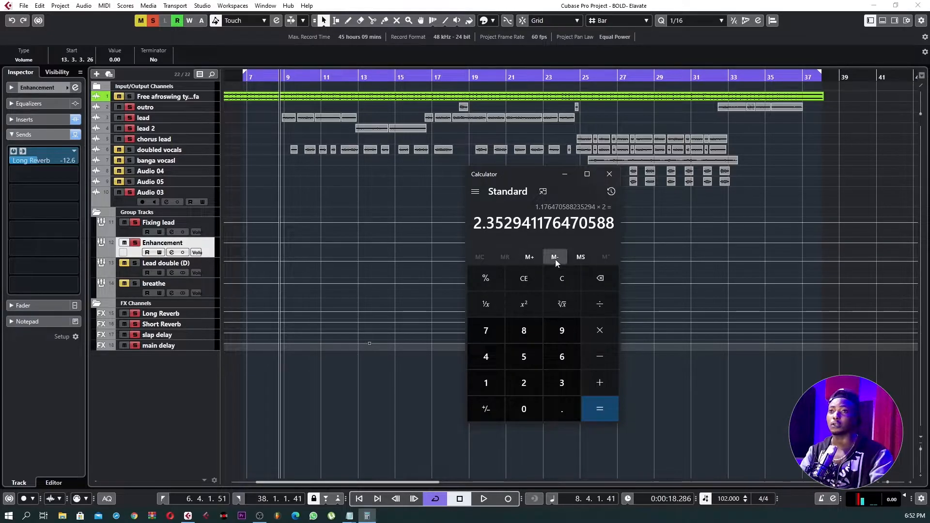
click(597, 311)
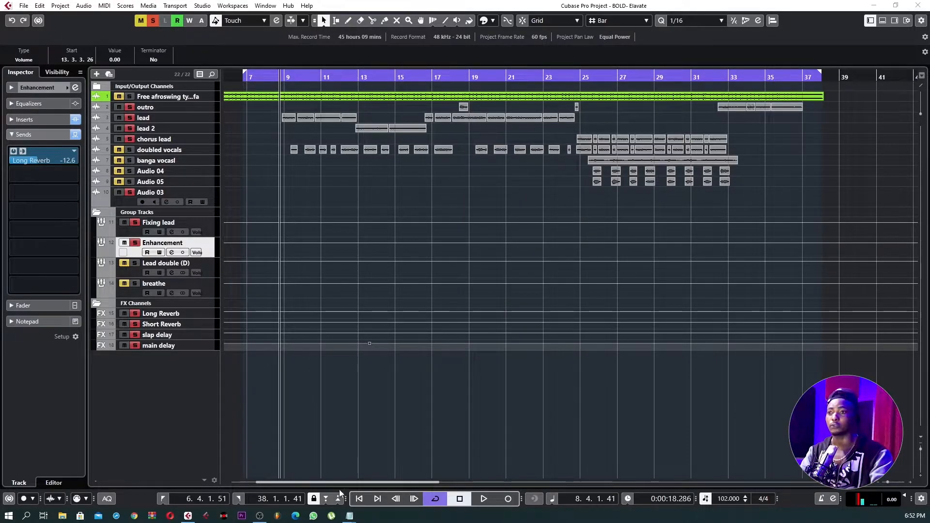
click(355, 391)
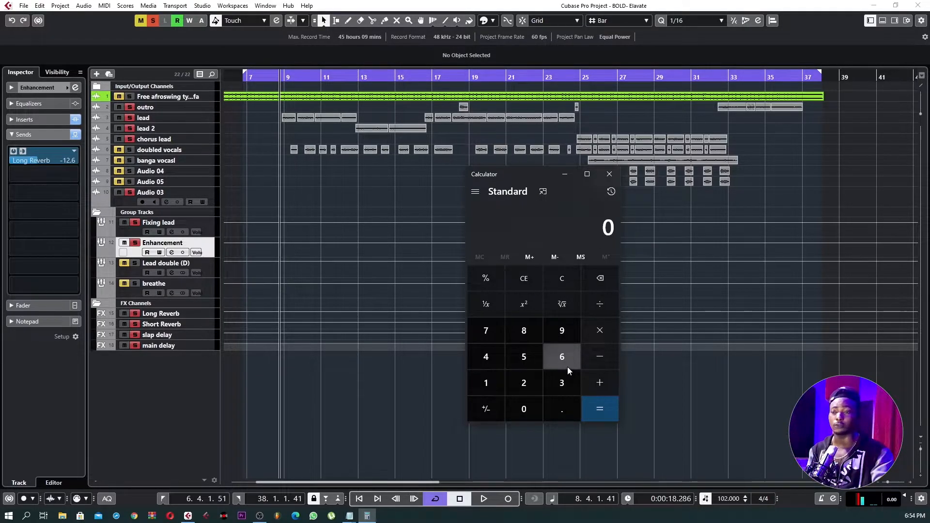
Step: Calculate 60,000 ÷ 102 as the starting value for the reverb predelay
click(567, 363)
click(526, 406)
click(526, 407)
click(526, 407)
click(526, 406)
click(599, 305)
click(501, 383)
click(522, 405)
click(523, 383)
click(594, 409)
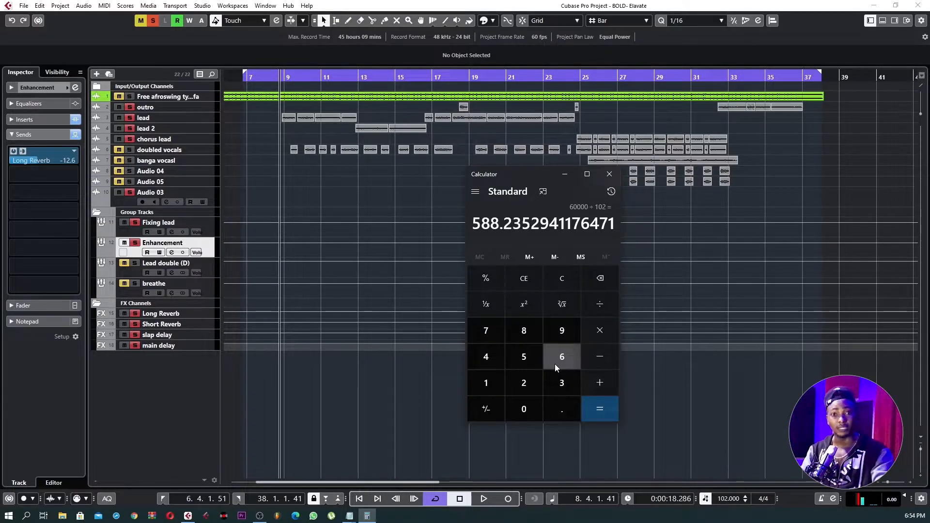
Step: Divide the beat length in milliseconds by 8 to work out the predelay
click(600, 310)
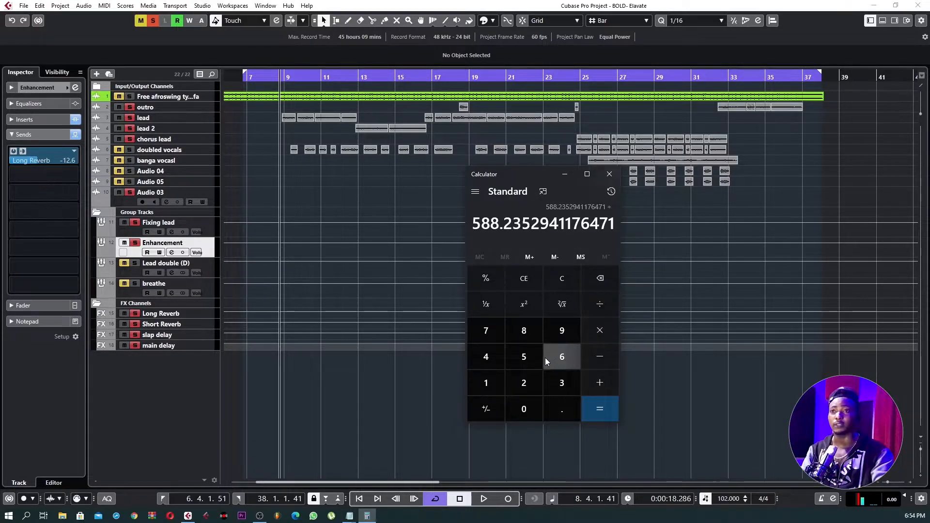
click(530, 334)
click(590, 398)
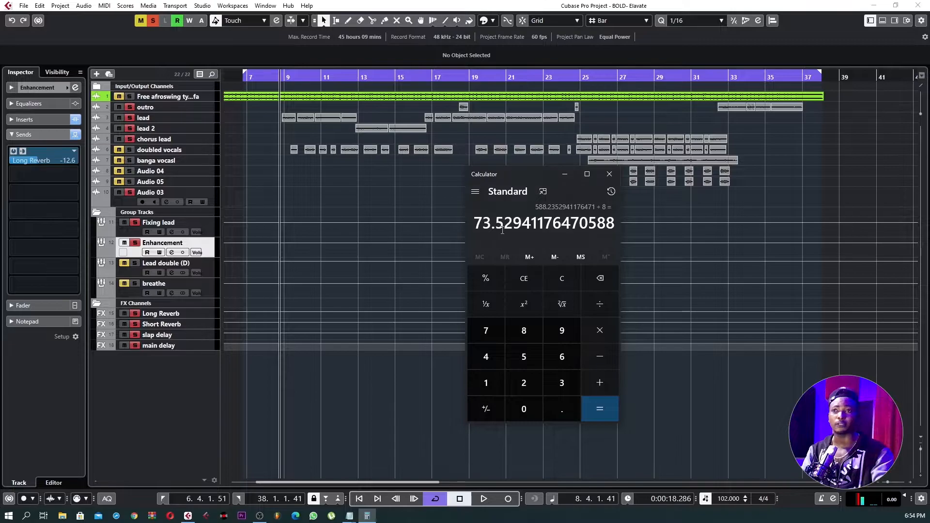
Step: Return to the Long Reverb's RVerb and set its Predelay to 73.5
click(378, 377)
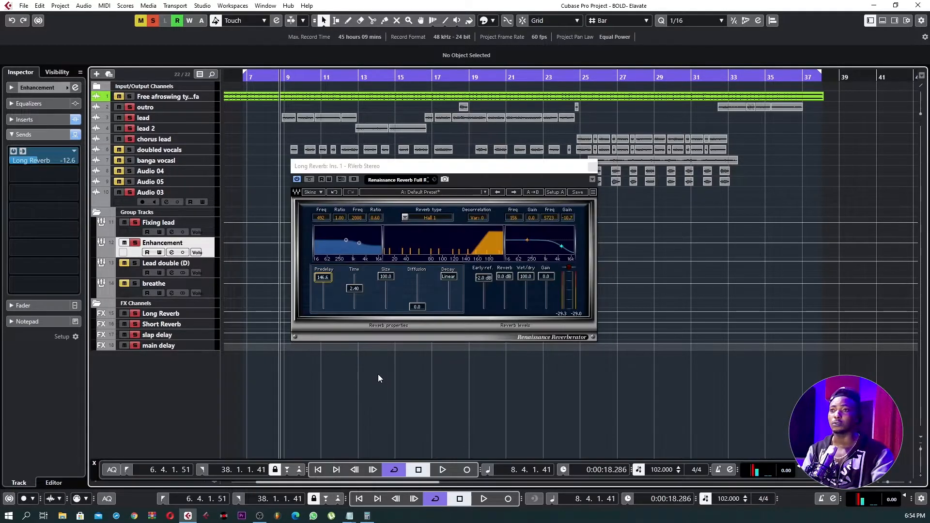
click(323, 277)
text(7)
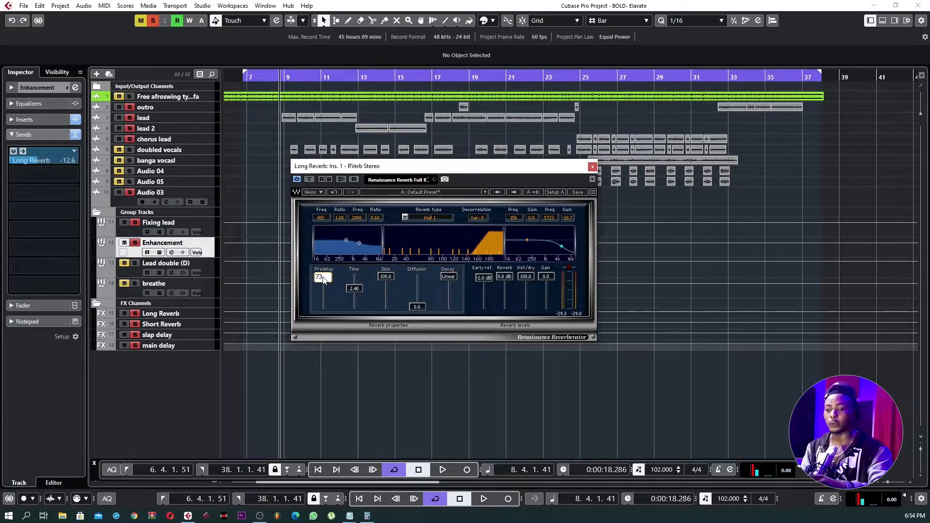
text(3)
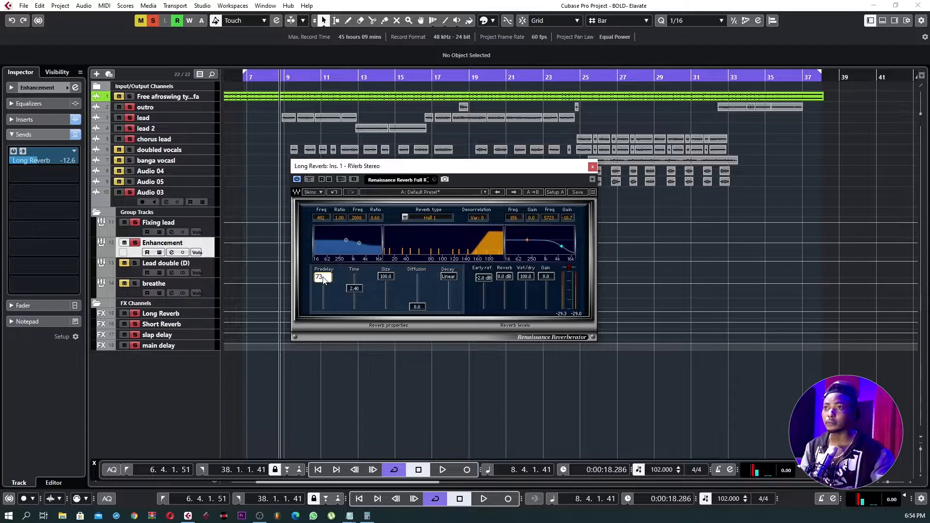
text(.5)
key(Return)
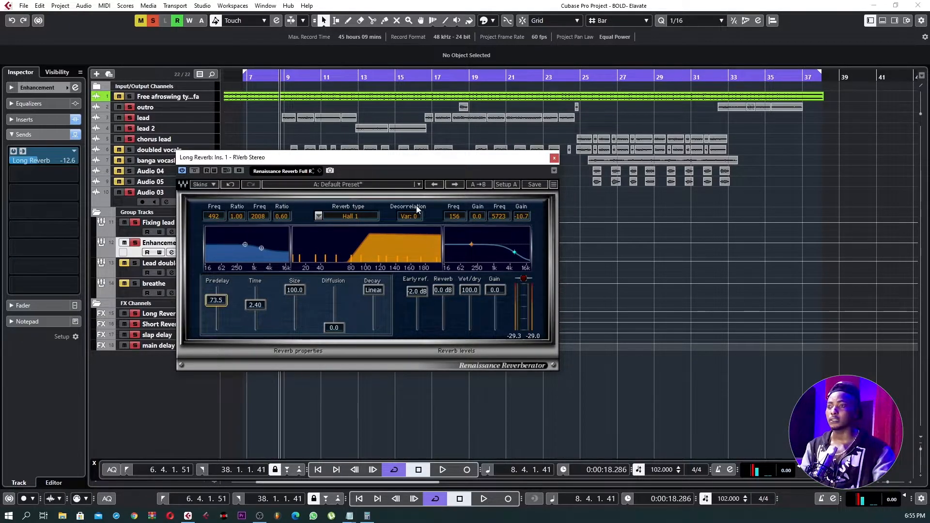
Step: Play the lead vocals to audition the Long Reverb's timing, and stop playback
key(space)
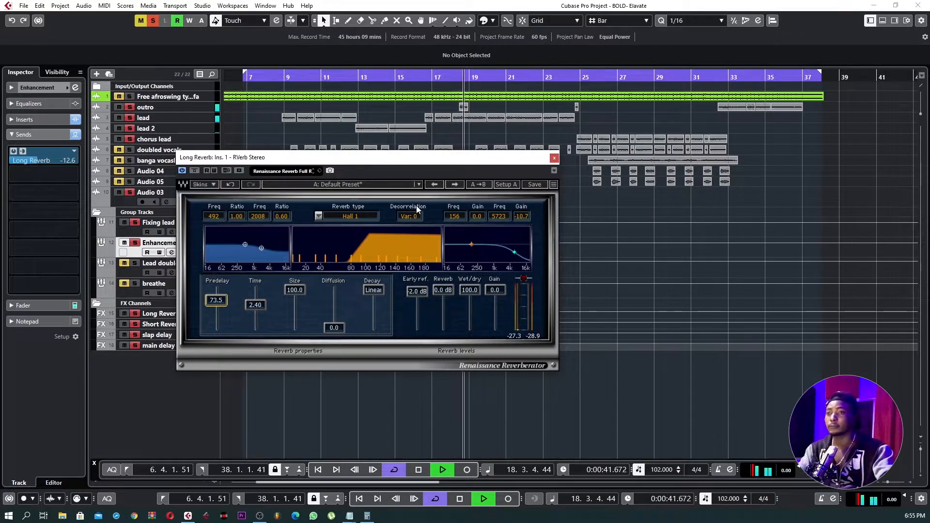
drag(417, 157, 450, 157)
key(space)
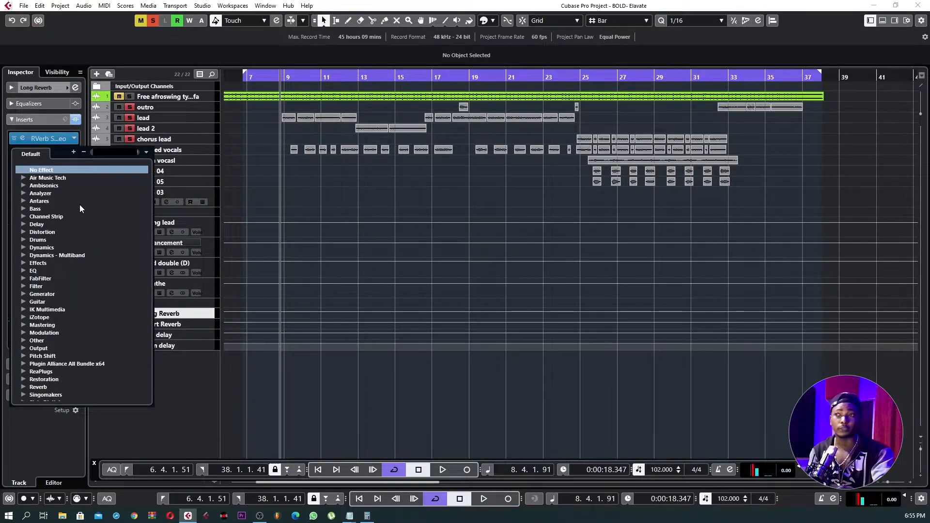
Step: Insert FabFilter Pro-Q x64 after RVerb on the Long Reverb channel and set its analyzer to Pre+Post
click(24, 277)
scroll(80, 333, down, 3)
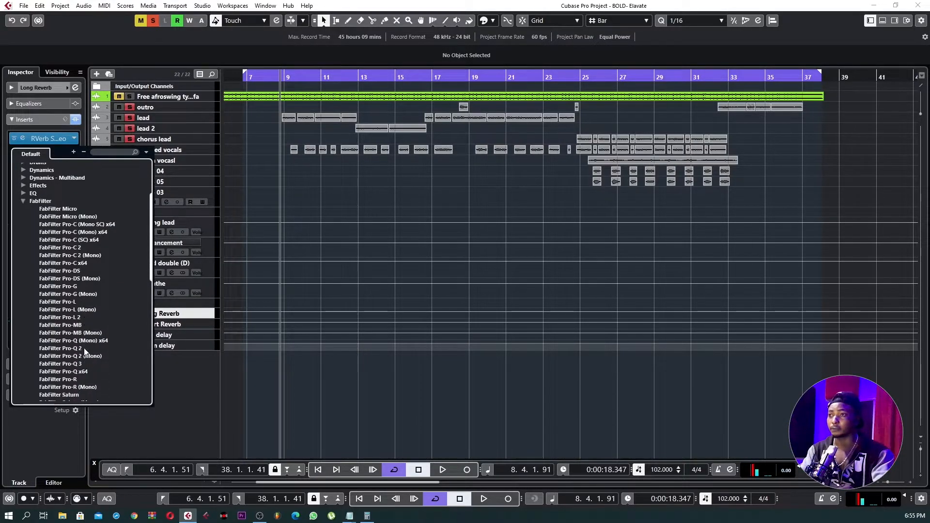
scroll(84, 349, down, 5)
click(81, 334)
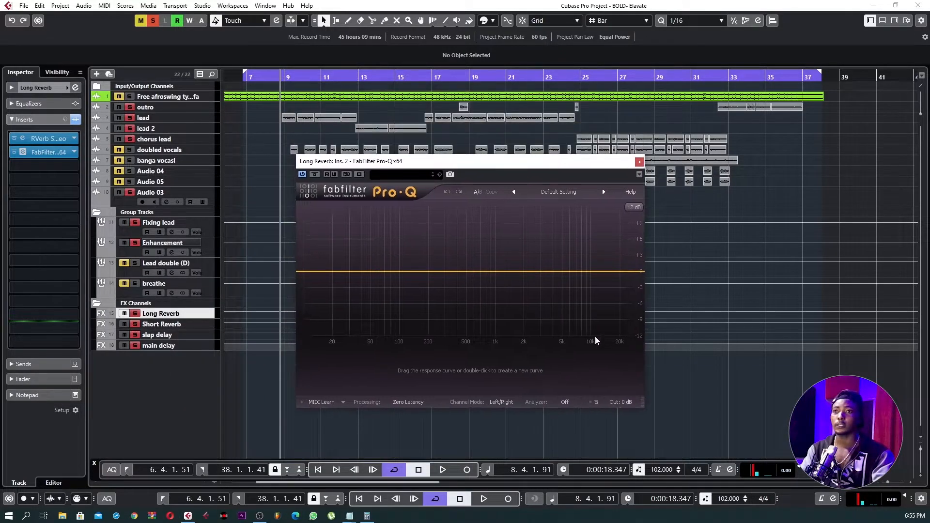
click(564, 403)
click(571, 442)
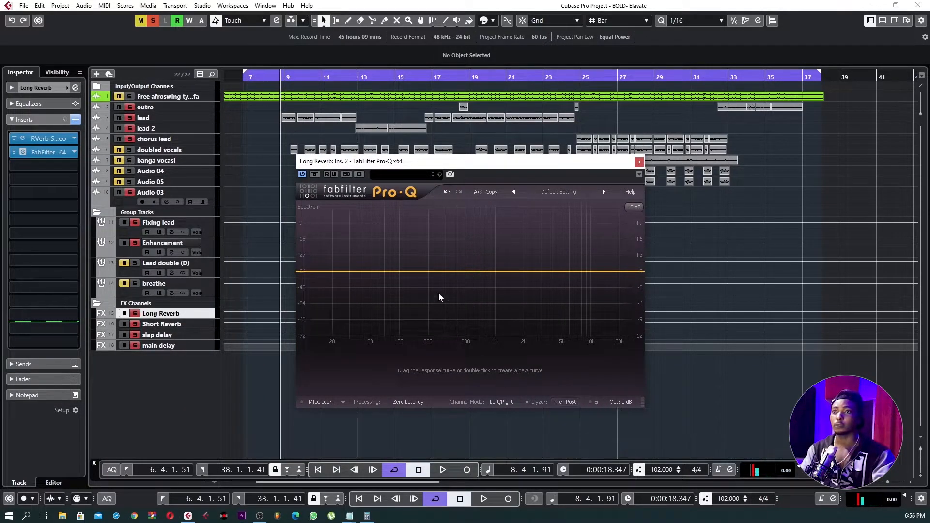
Step: Add a low cut to the Long Reverb's Pro-Q at about 393 Hz with a Q of about 0.64, and check it during playback
drag(429, 273, 435, 274)
right_click(435, 274)
mouse_move(463, 294)
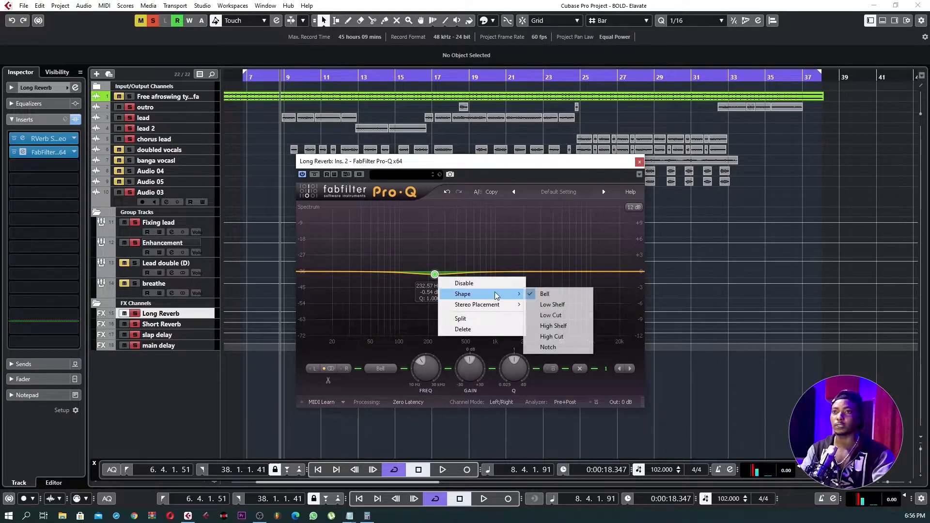
click(551, 315)
drag(438, 275, 459, 295)
key(space)
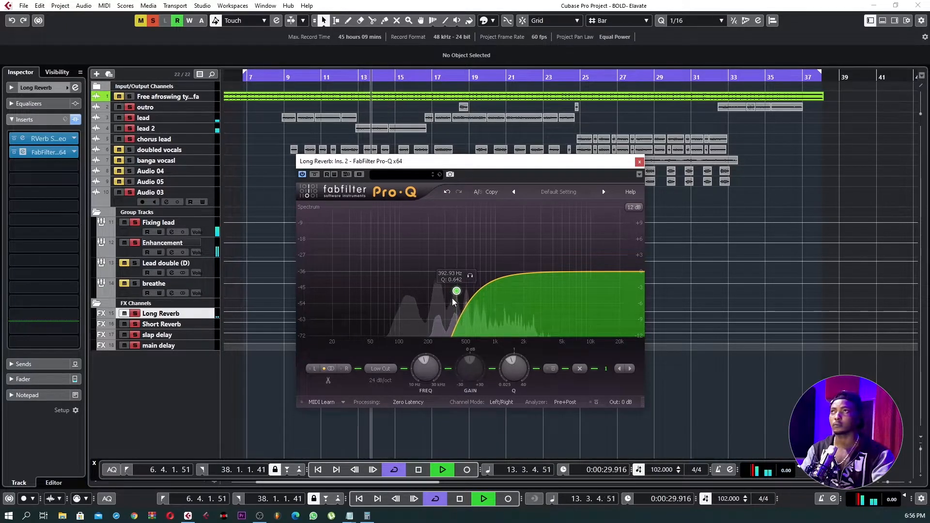
key(space)
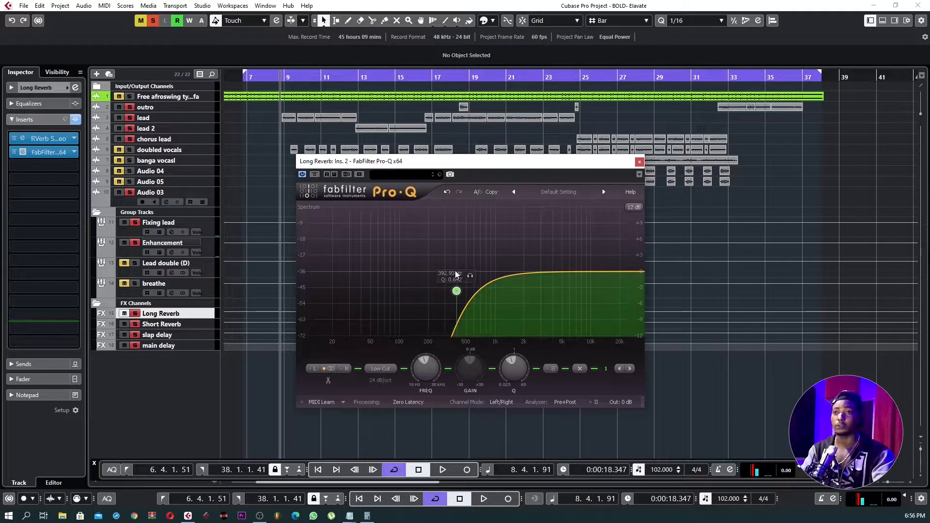
Step: Add a high cut at about 5,409 Hz to the Long Reverb's Pro-Q, audition it, and close the EQ
click(564, 272)
right_click(565, 274)
mouse_move(596, 291)
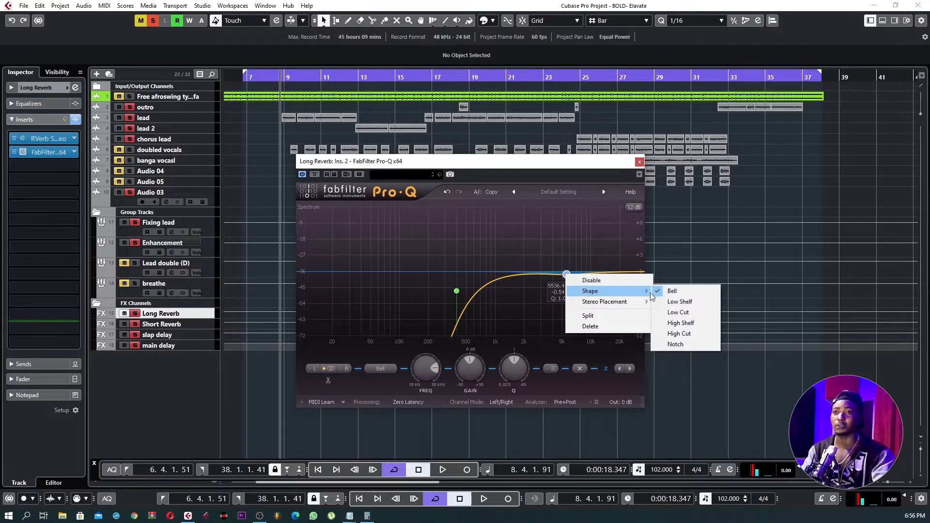
click(679, 333)
drag(577, 275, 565, 273)
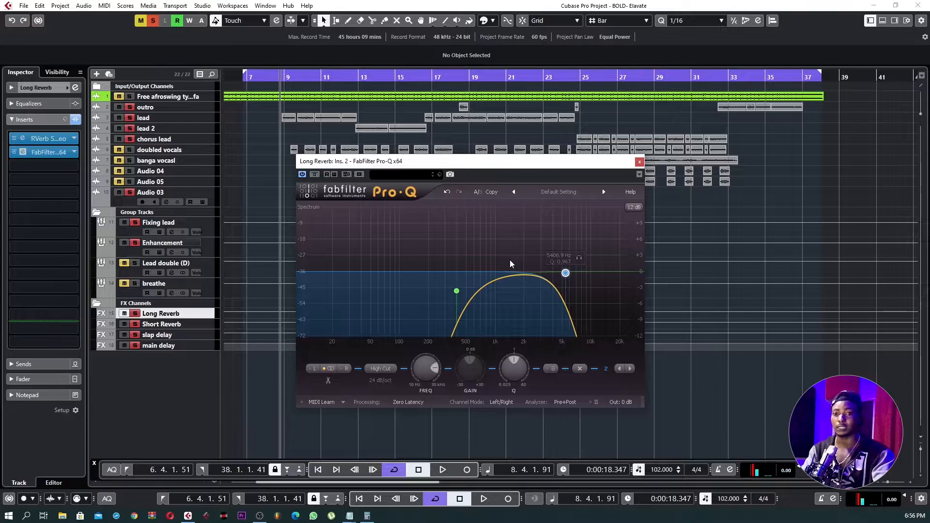
key(space)
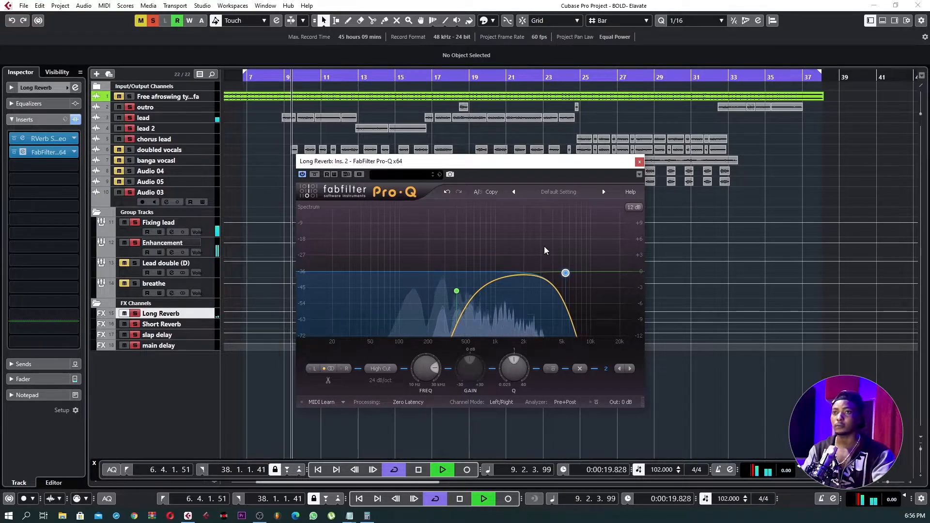
click(639, 162)
key(space)
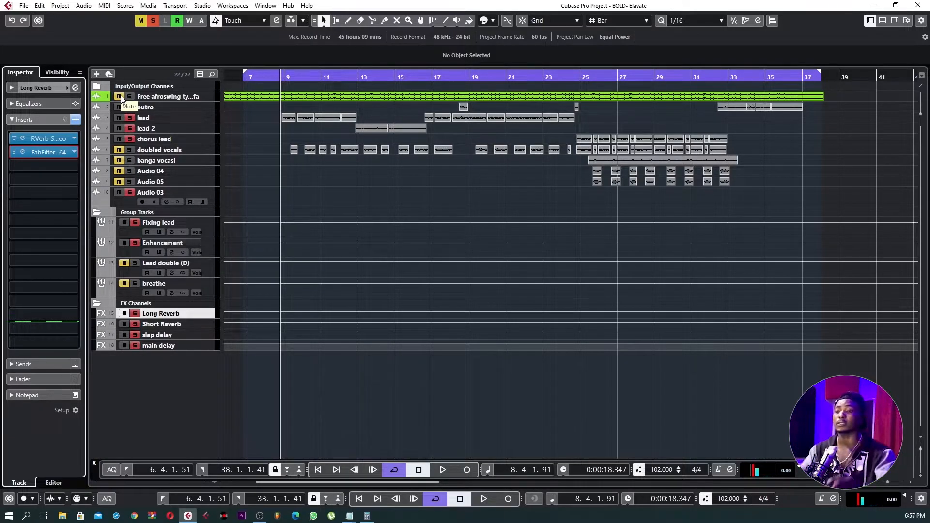
Step: Lower the Enhancement group's send to the Long Reverb to -17.4 dB while listening to the vocals in playback
key(space)
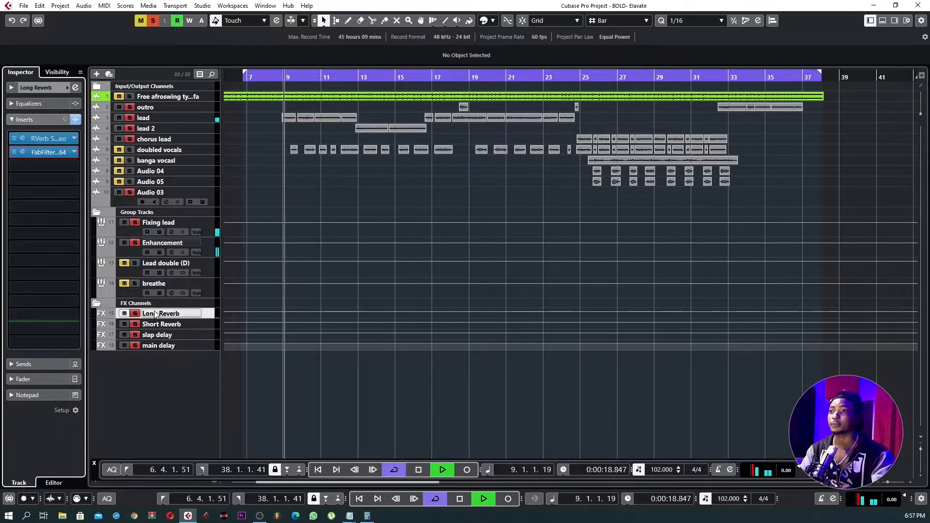
key(space)
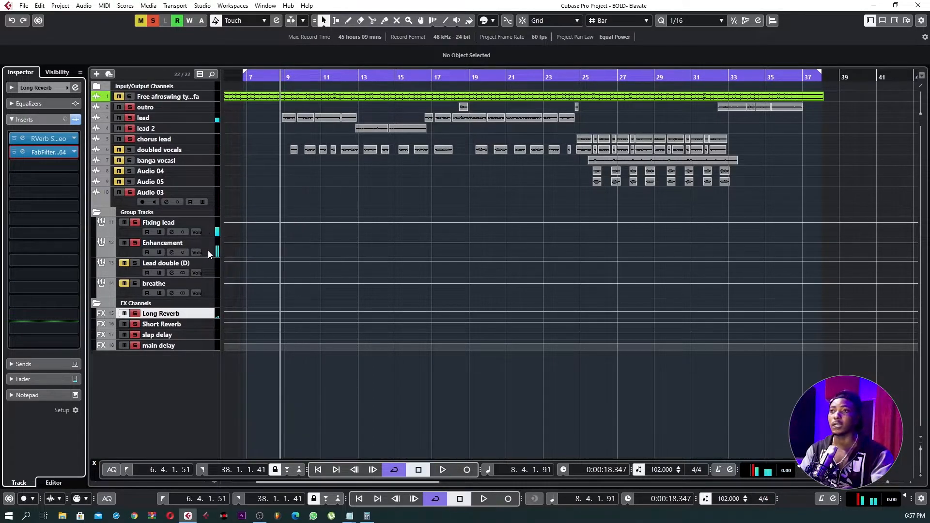
click(207, 251)
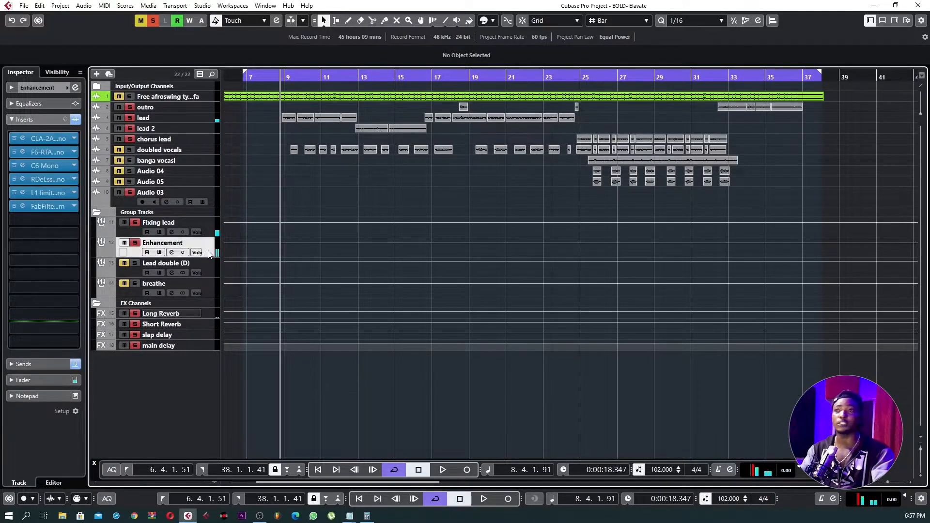
click(36, 120)
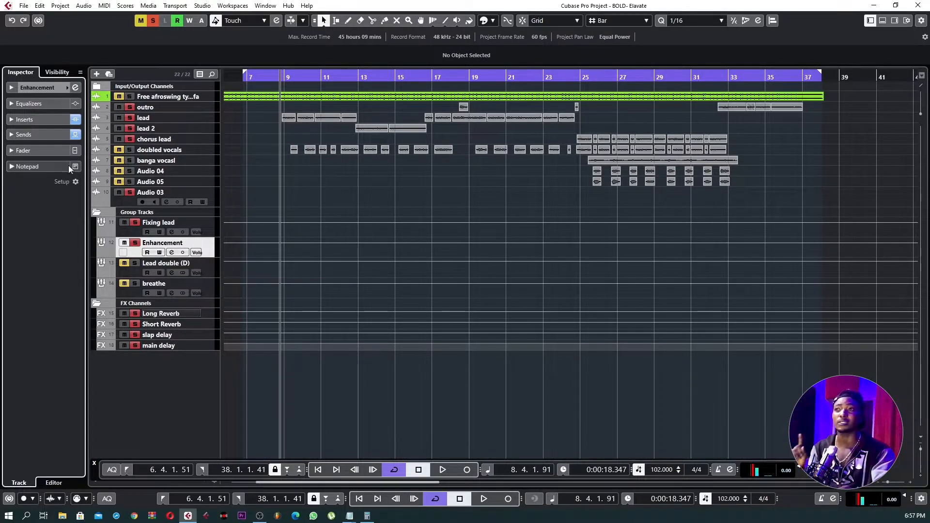
click(31, 135)
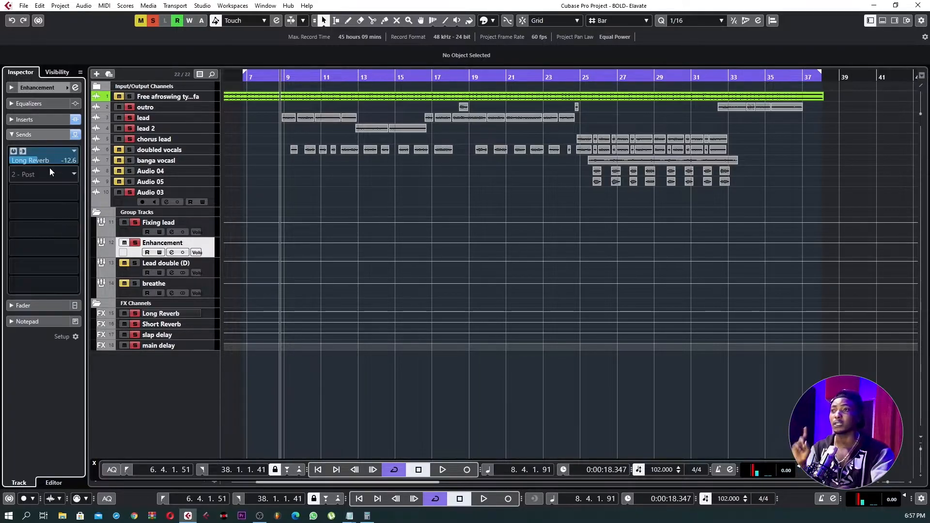
drag(77, 161, 60, 171)
key(space)
scroll(66, 163, down, 3)
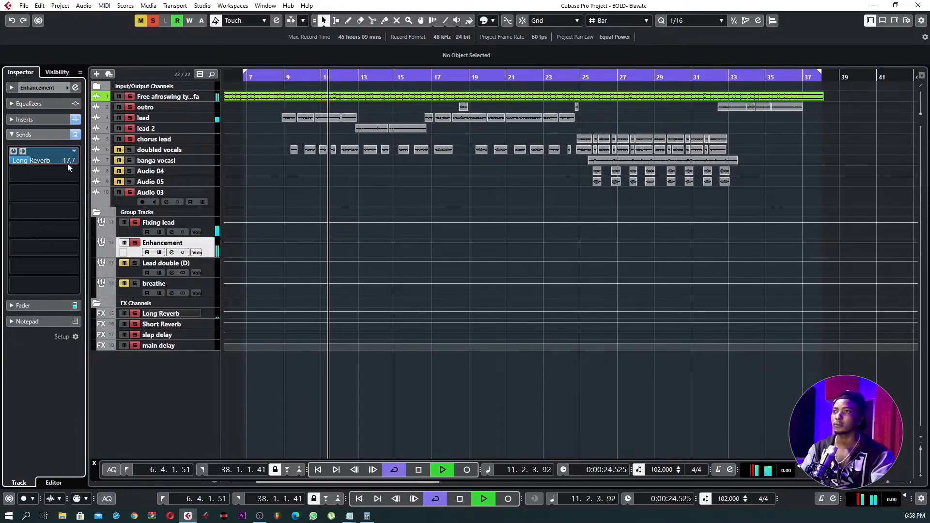
scroll(68, 159, up, 1)
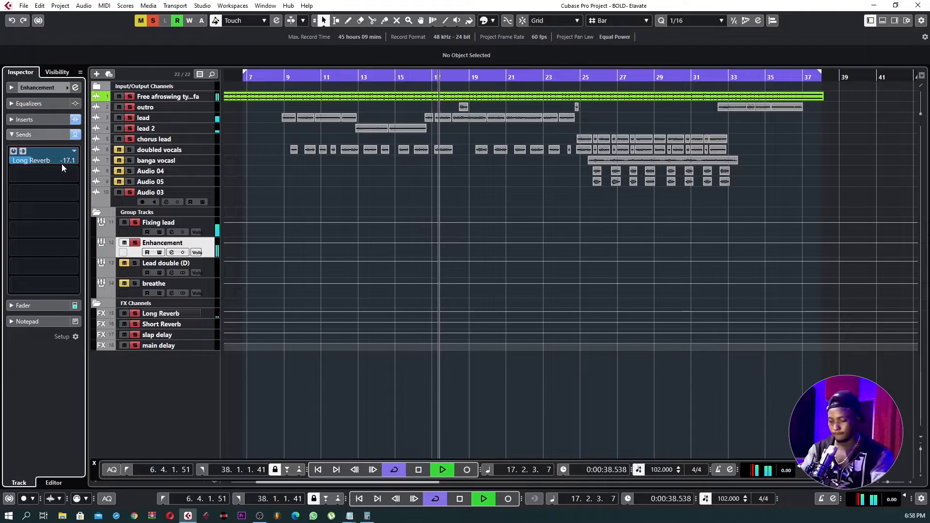
key(space)
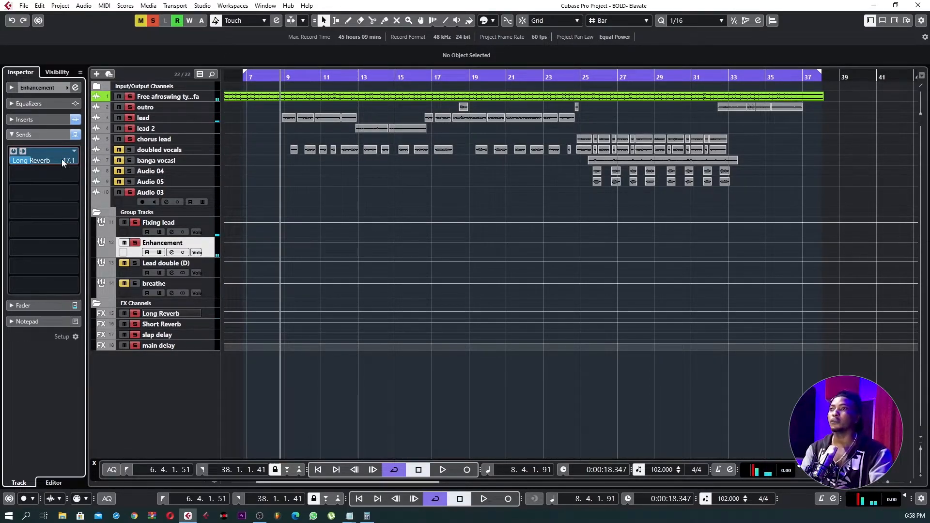
scroll(67, 165, down, 1)
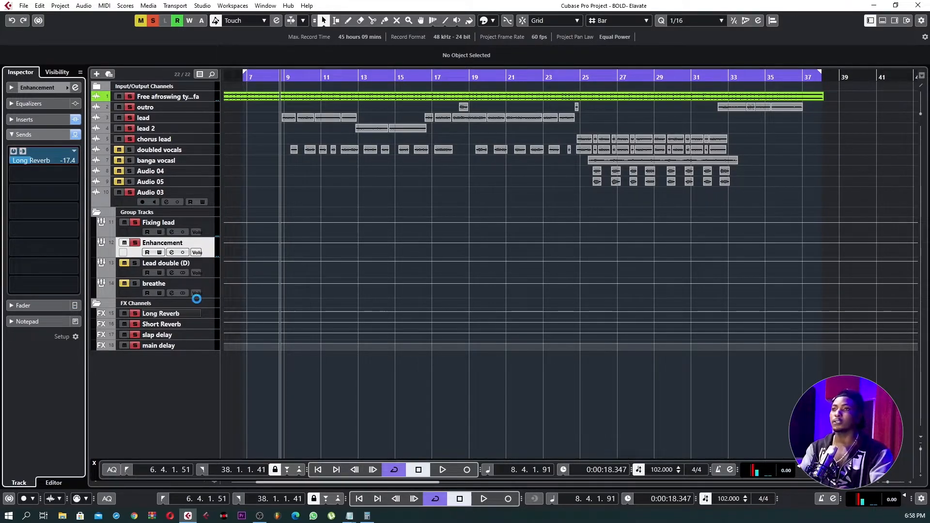
Step: Open ValhallaRoom on the Short Reverb channel and load the VocalShortSlapRoom preset from the Rooms category
click(197, 326)
click(43, 120)
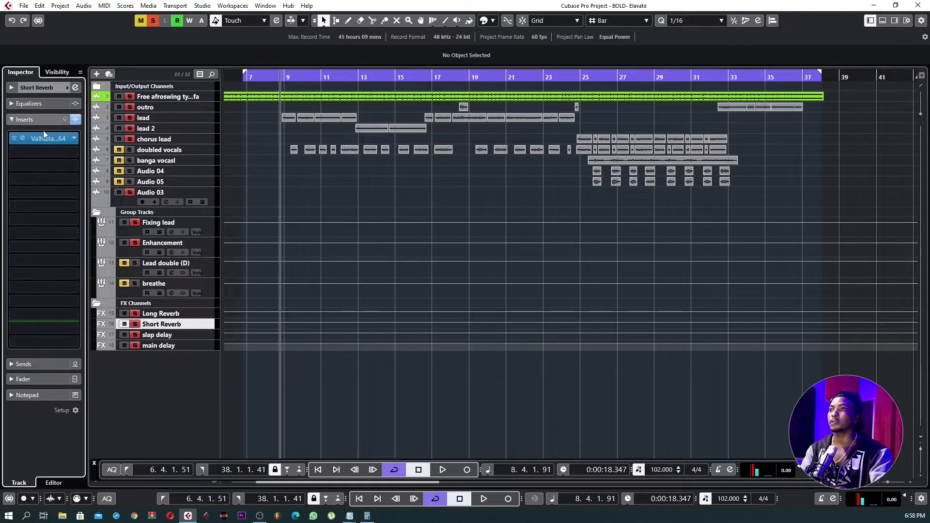
click(42, 140)
drag(444, 160, 422, 122)
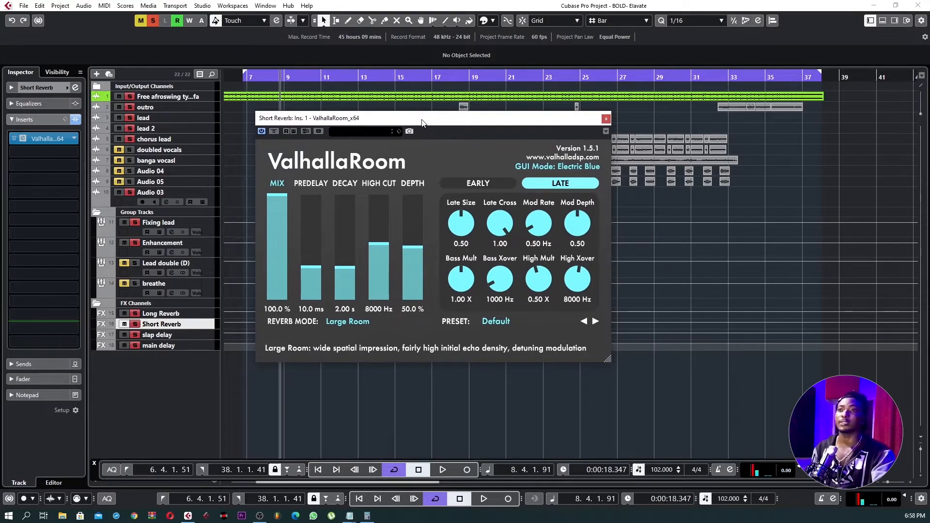
click(507, 320)
mouse_move(502, 288)
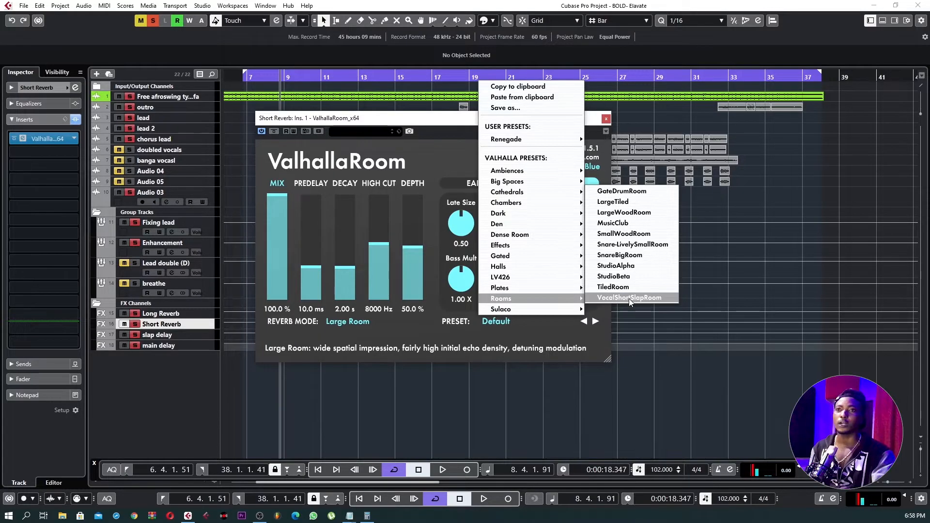
click(634, 298)
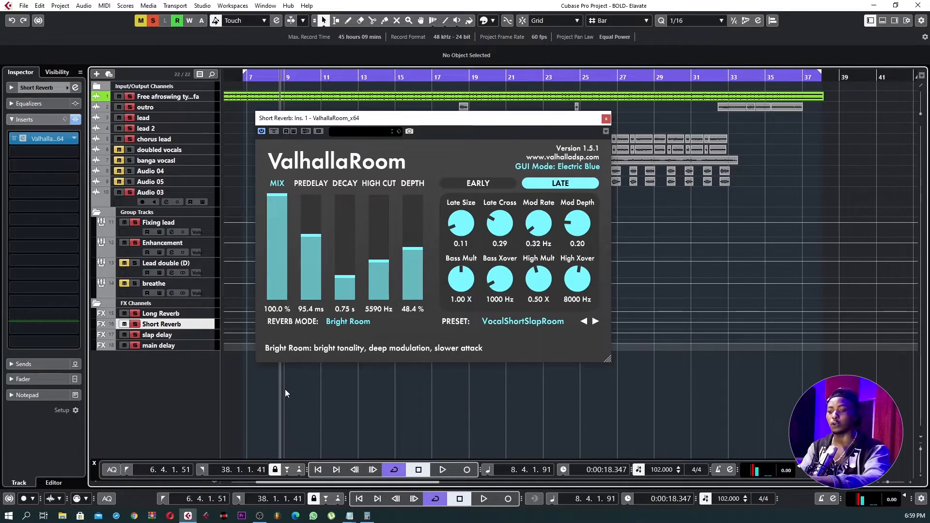
Step: Switch to Calculator and divide 60,000 by 102 for the short reverb's timing, looking back at the ValhallaRoom settings
key(alt+Tab)
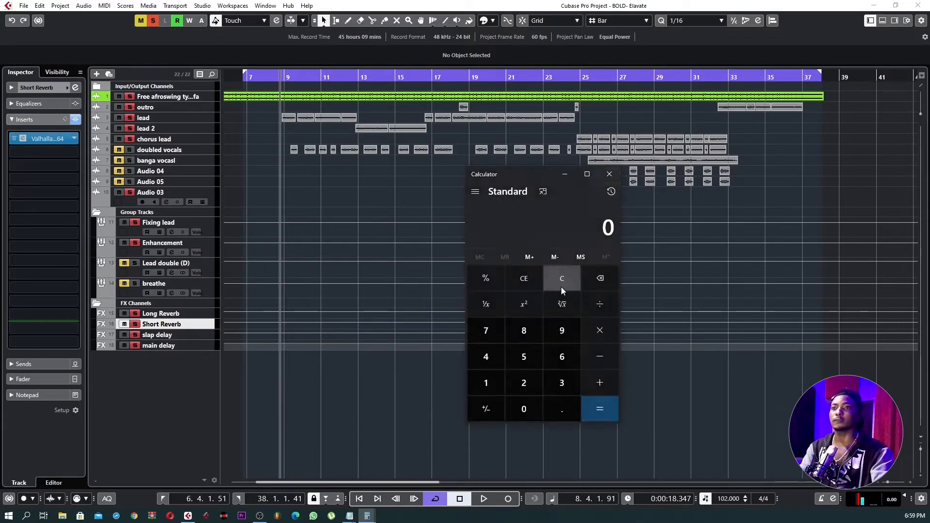
click(569, 357)
click(527, 410)
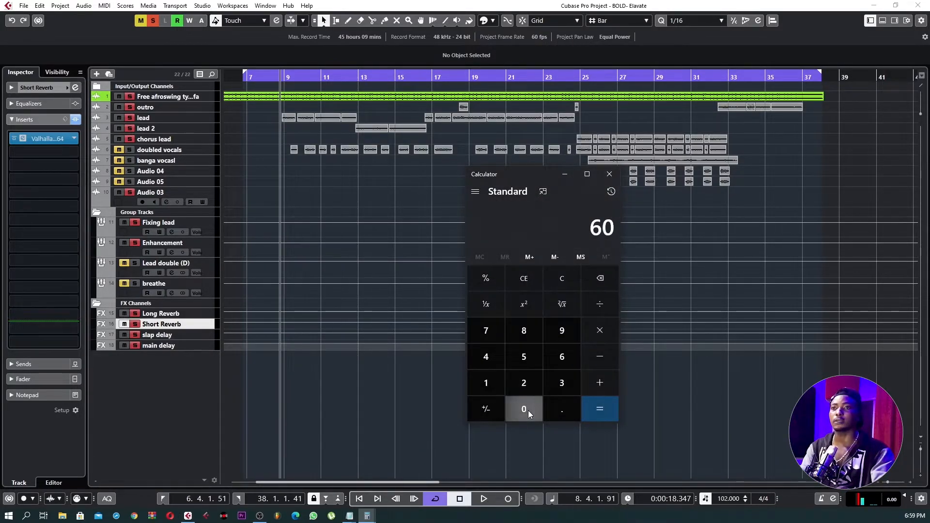
click(526, 410)
click(527, 410)
click(527, 410)
click(603, 314)
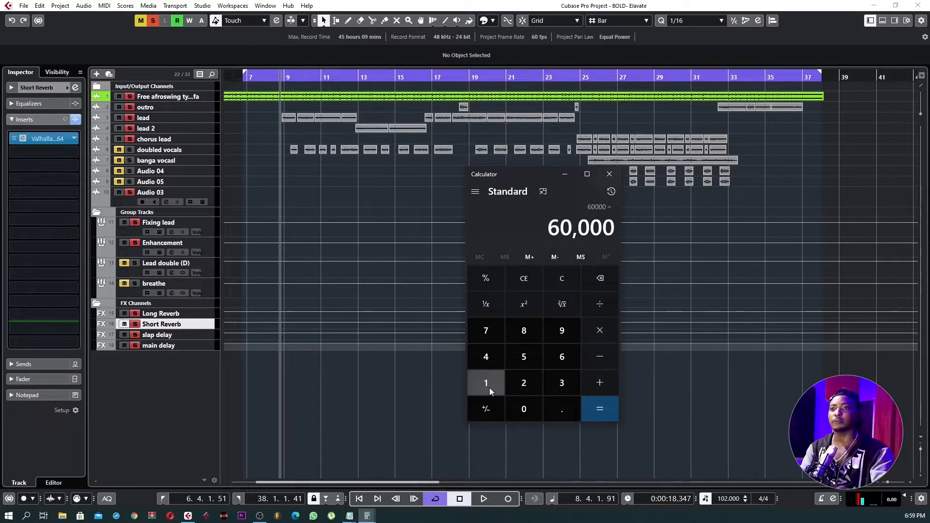
click(489, 388)
click(525, 408)
click(528, 386)
click(599, 409)
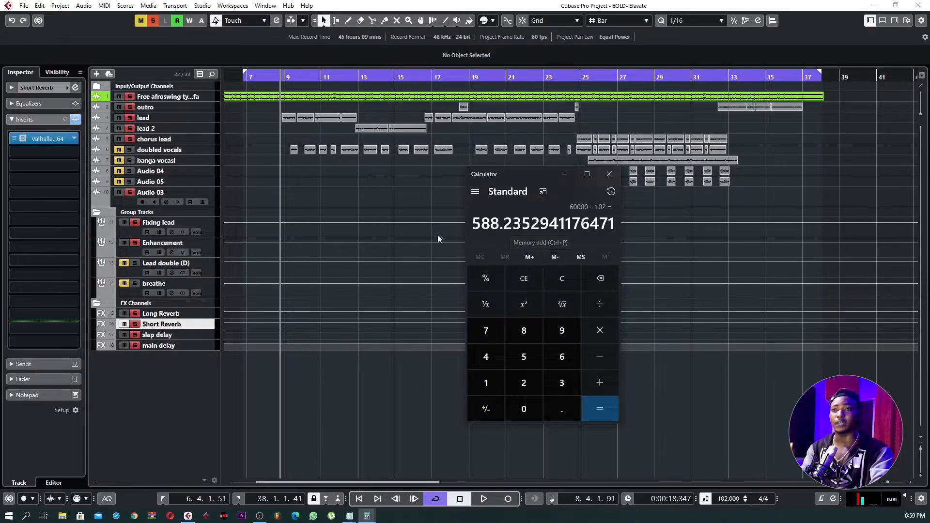
click(423, 203)
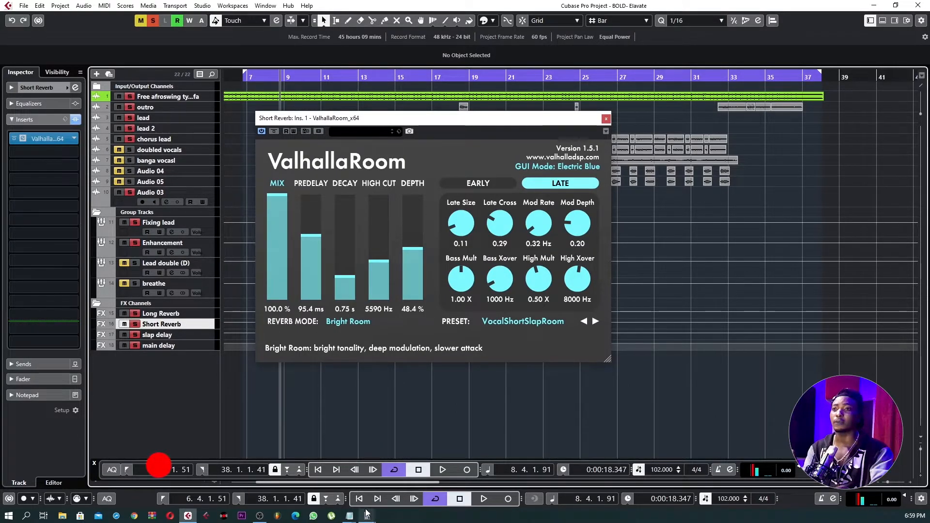
mouse_move(367, 515)
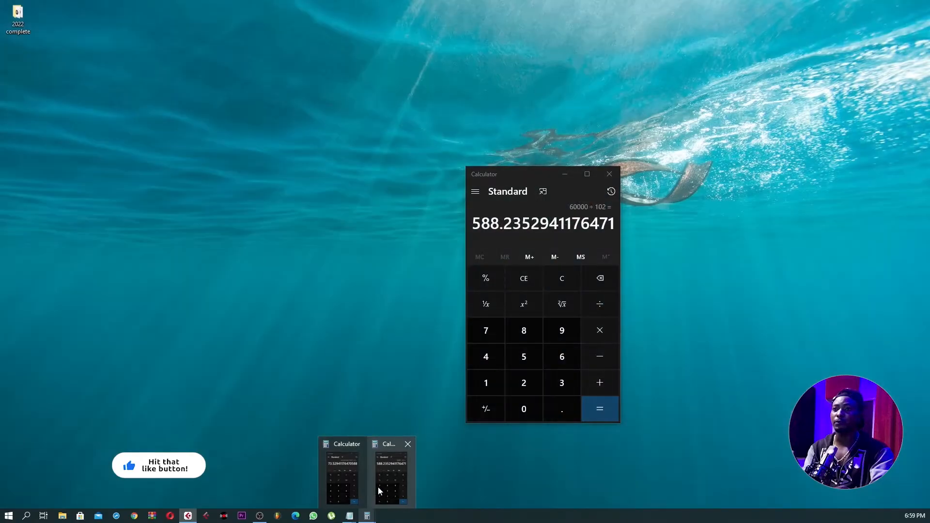
Step: In Calculator, divide the 60,000 ÷ 102 result by 1,000 to convert the beat length to seconds
click(382, 483)
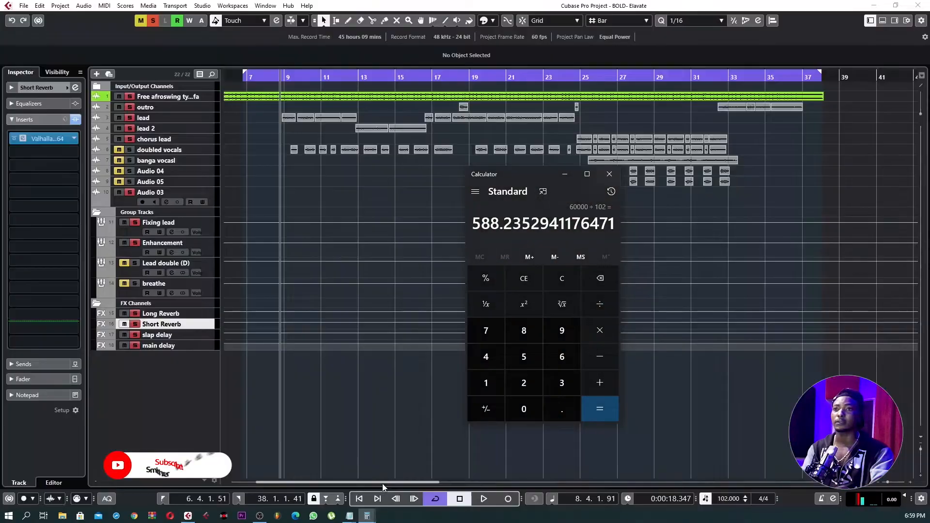
click(602, 310)
click(486, 382)
click(522, 410)
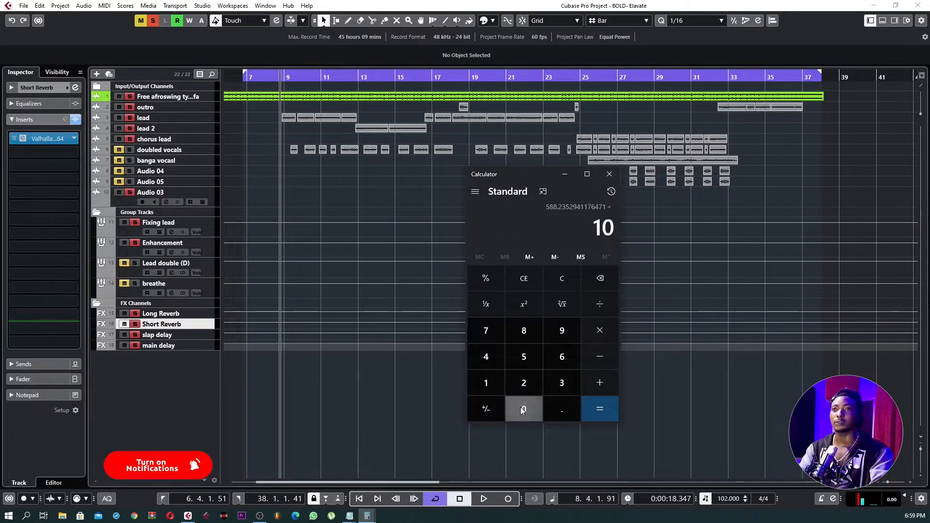
click(522, 410)
click(522, 410)
click(598, 407)
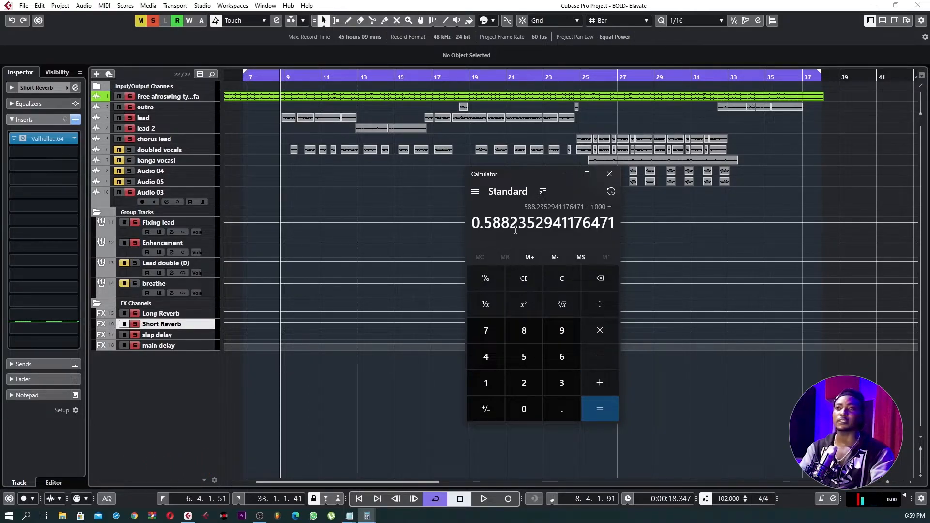
drag(503, 222, 470, 222)
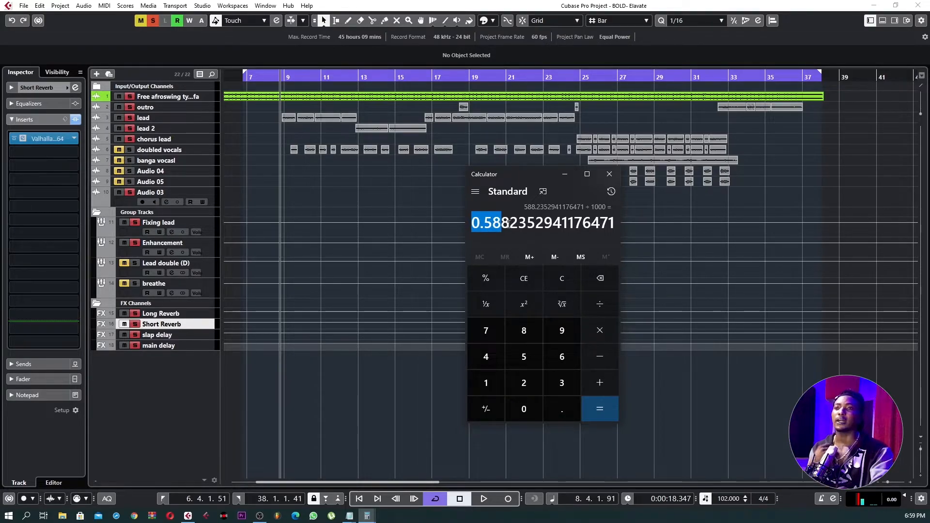
drag(510, 221, 471, 223)
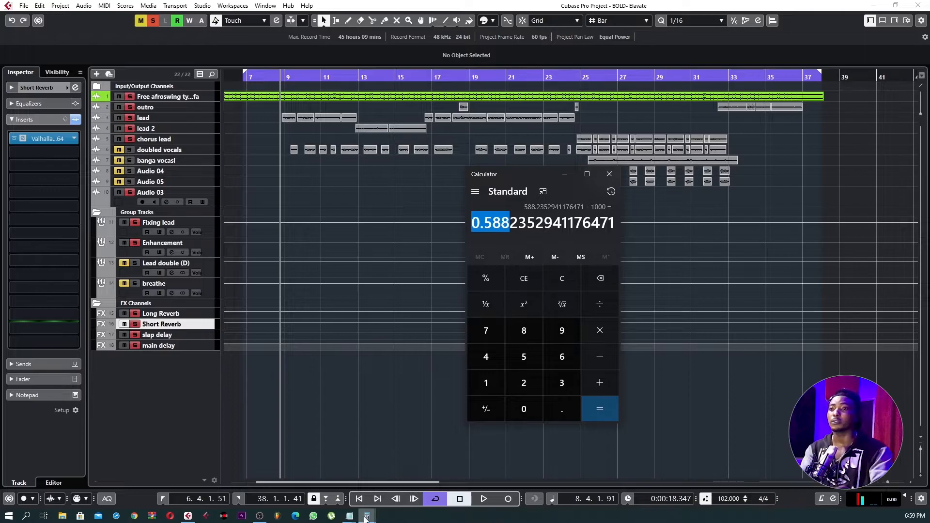
Step: Switch back to Cubase and set the decay of the Short Reverb's ValhallaRoom to 0.59 s
click(341, 395)
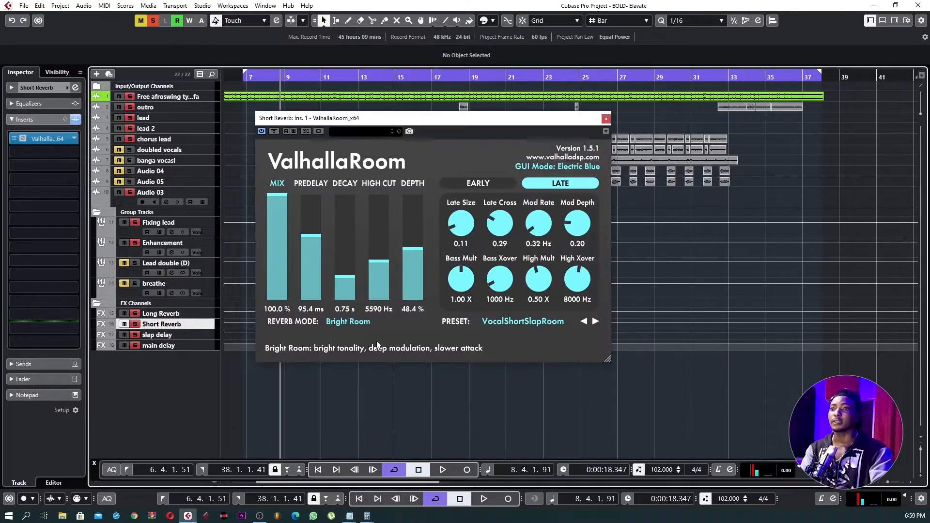
click(347, 309)
text(0.5)
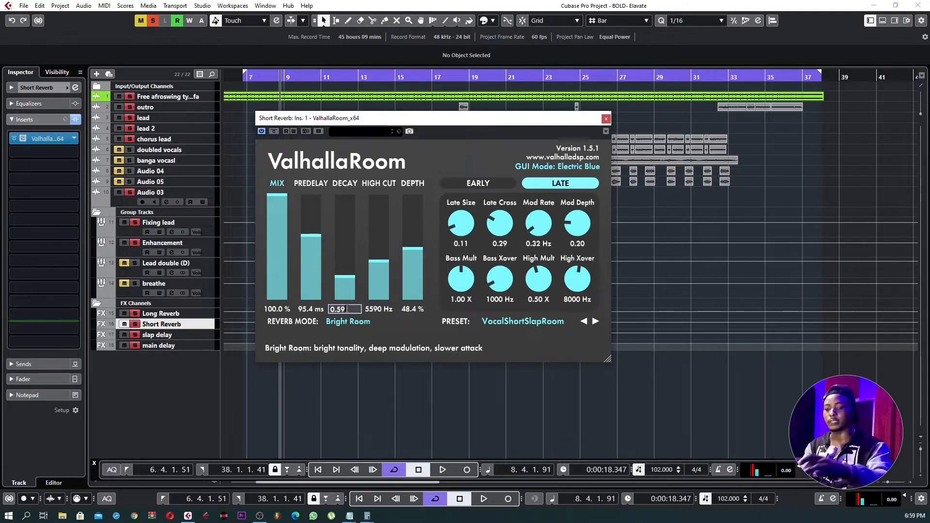
key(Return)
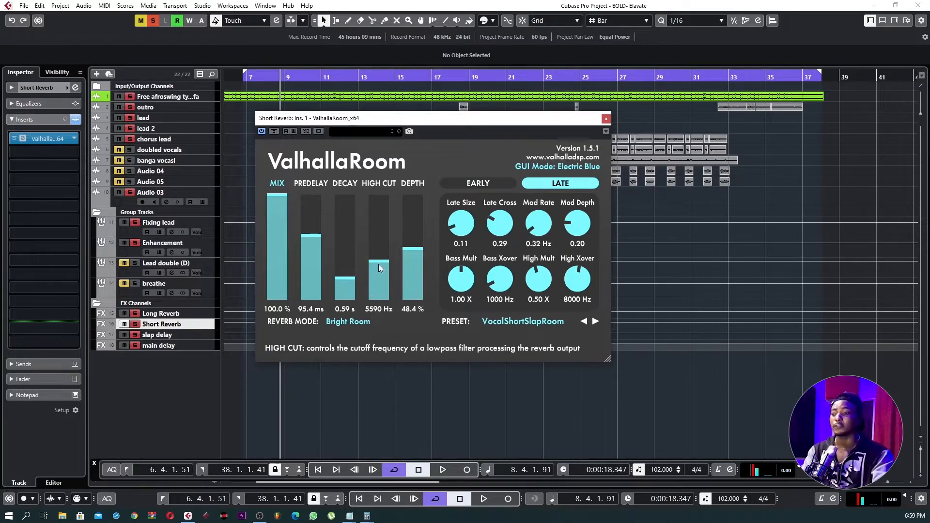
Step: Insert FabFilter Pro-Q x64 after ValhallaRoom on the Short Reverb channel and arrange both plug-in windows side by side
click(36, 150)
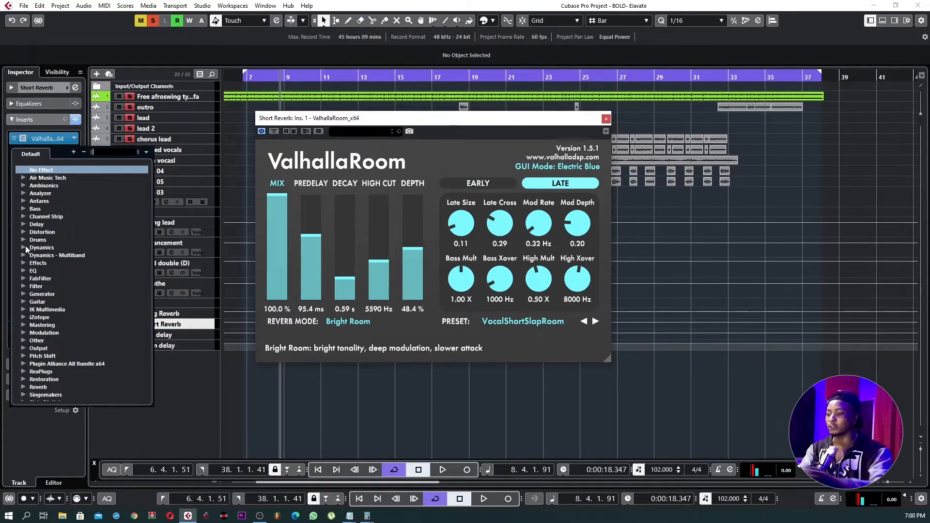
text(fab)
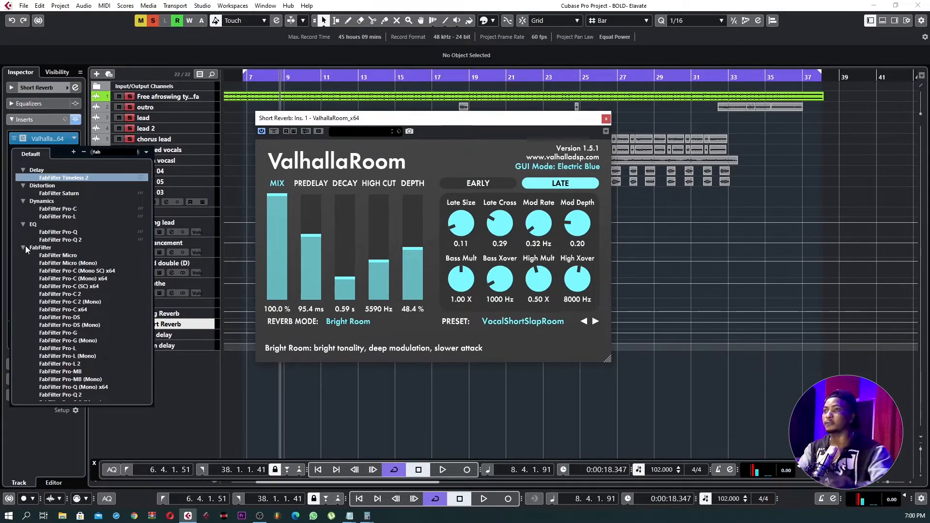
scroll(74, 334, down, 3)
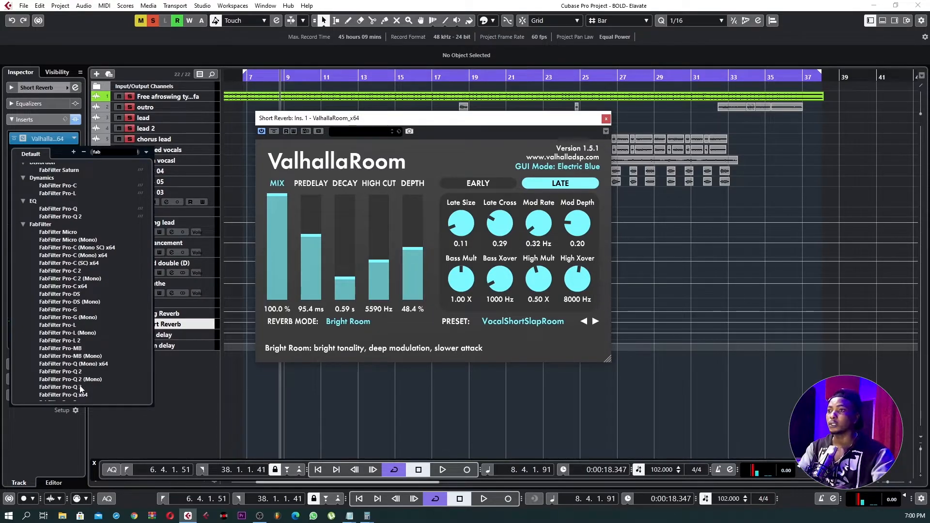
click(71, 396)
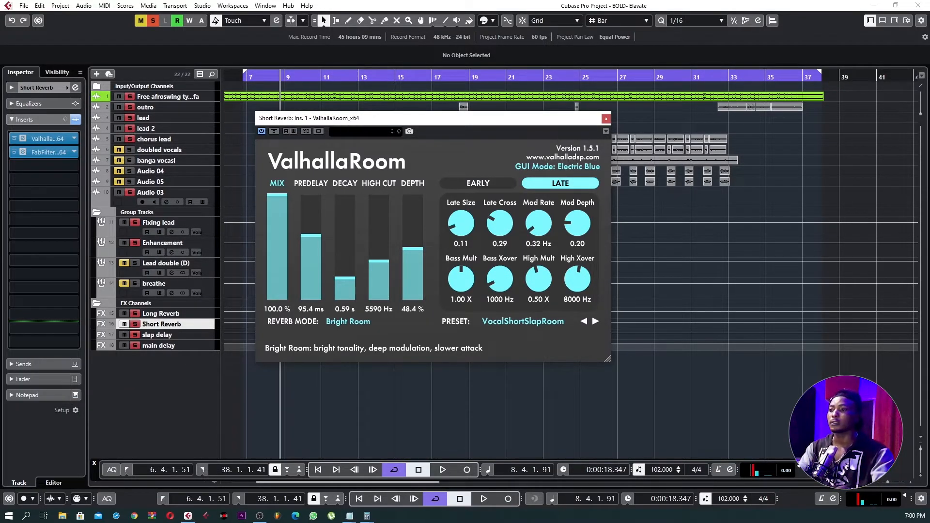
drag(416, 125, 254, 158)
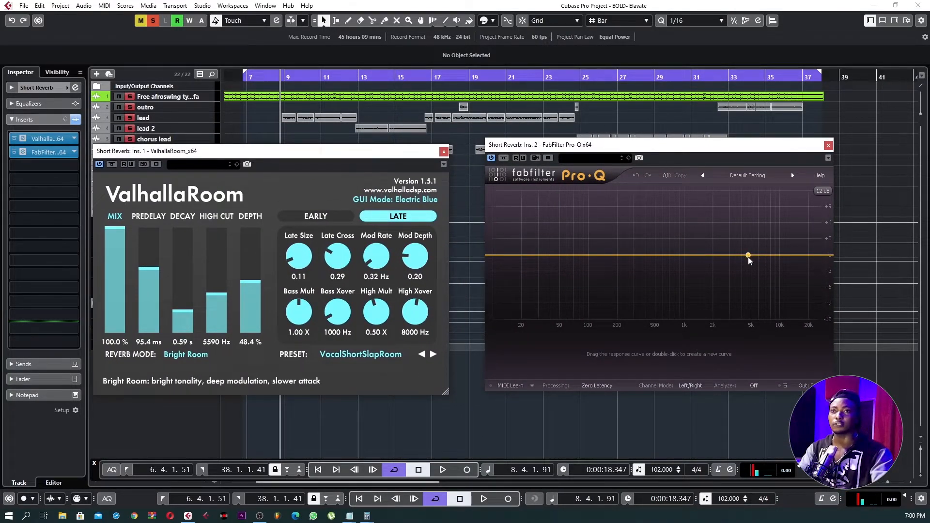
Step: Add a high cut band at about 5,601 Hz to the Short Reverb's Pro-Q
drag(736, 254, 784, 254)
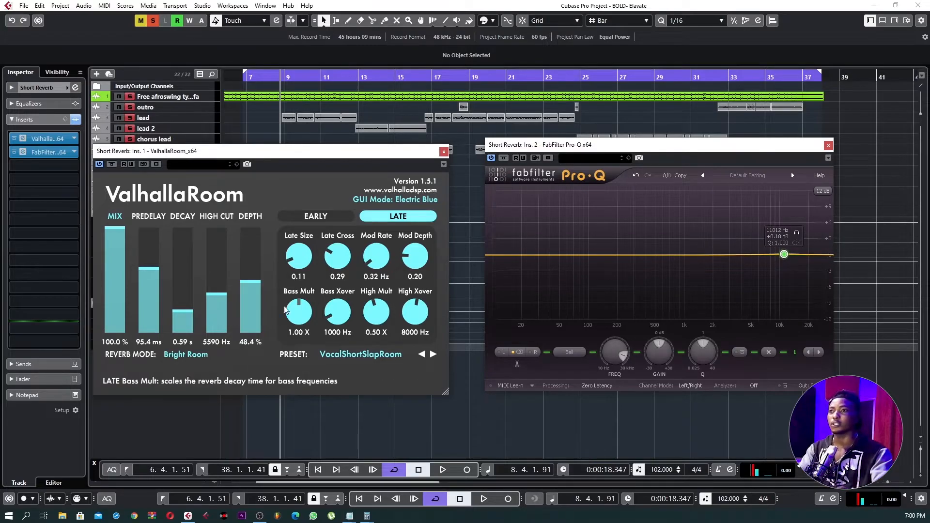
right_click(783, 254)
mouse_move(797, 276)
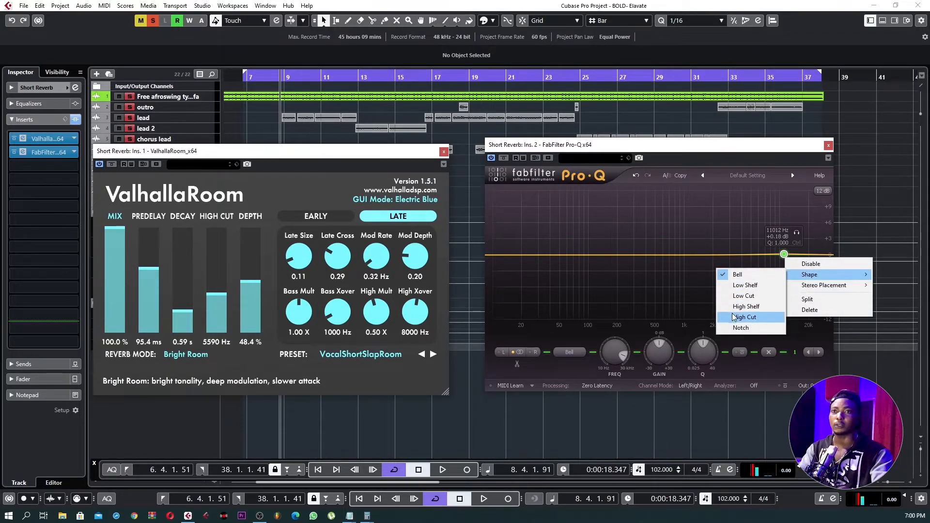
click(744, 317)
drag(784, 260, 756, 261)
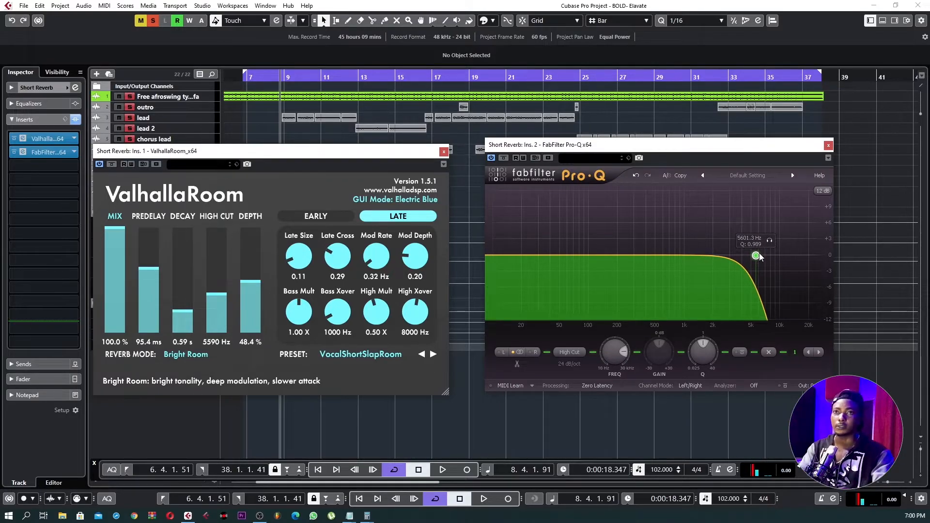
click(758, 254)
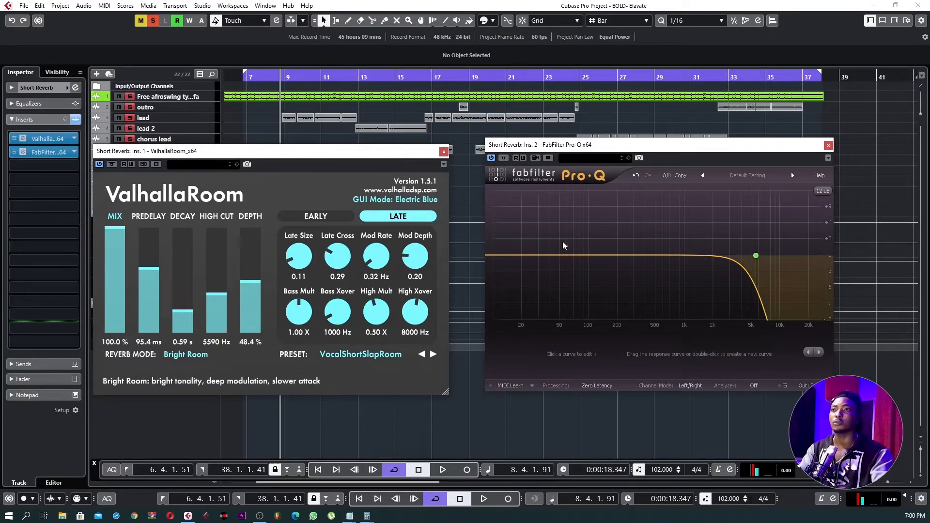
Step: Add a low cut band at about 300 Hz to the Short Reverb's Pro-Q
double_click(592, 258)
right_click(593, 259)
mouse_move(612, 276)
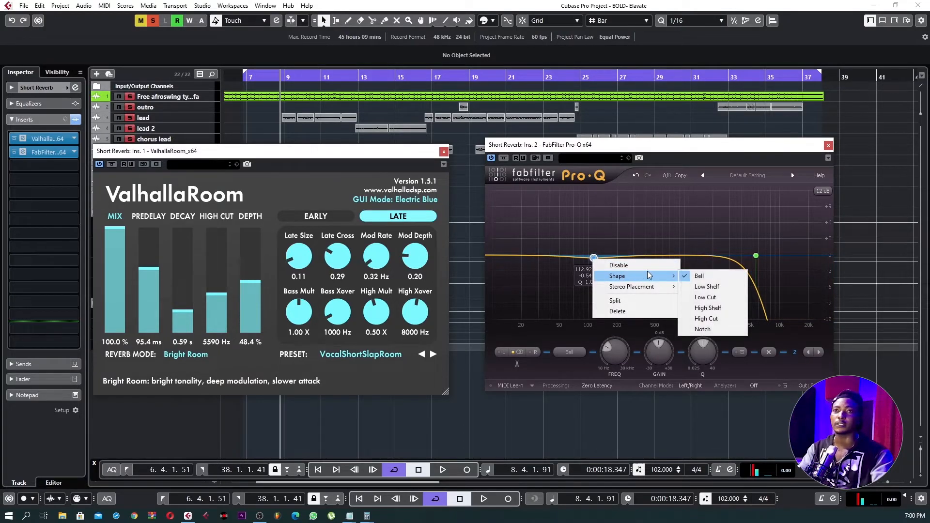
click(698, 296)
drag(595, 256, 610, 257)
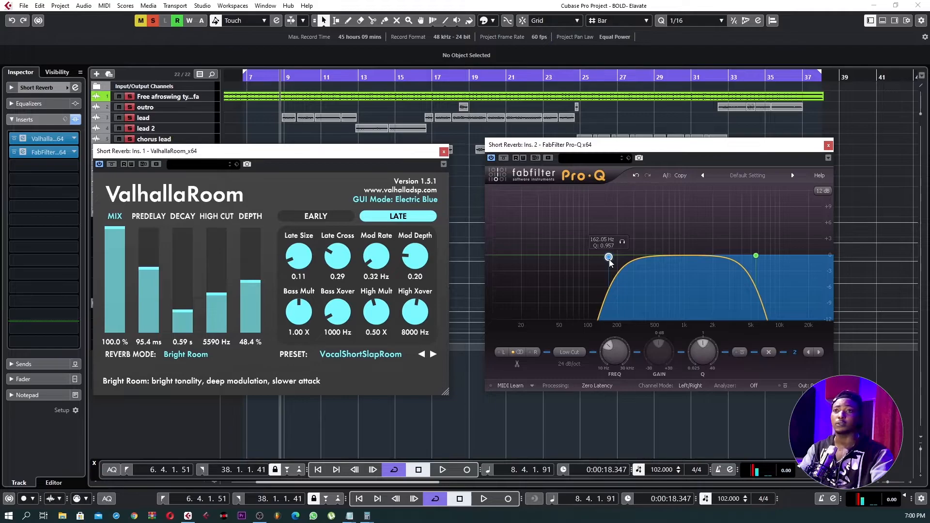
drag(610, 261, 628, 267)
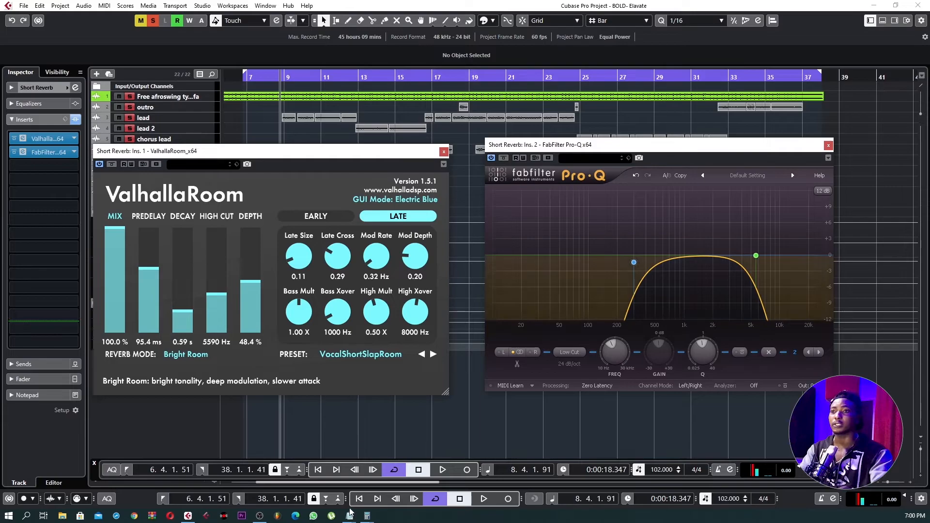
Step: Switch to Calculator and multiply the seconds value by 1,000 to convert the beat length back to milliseconds
mouse_move(367, 515)
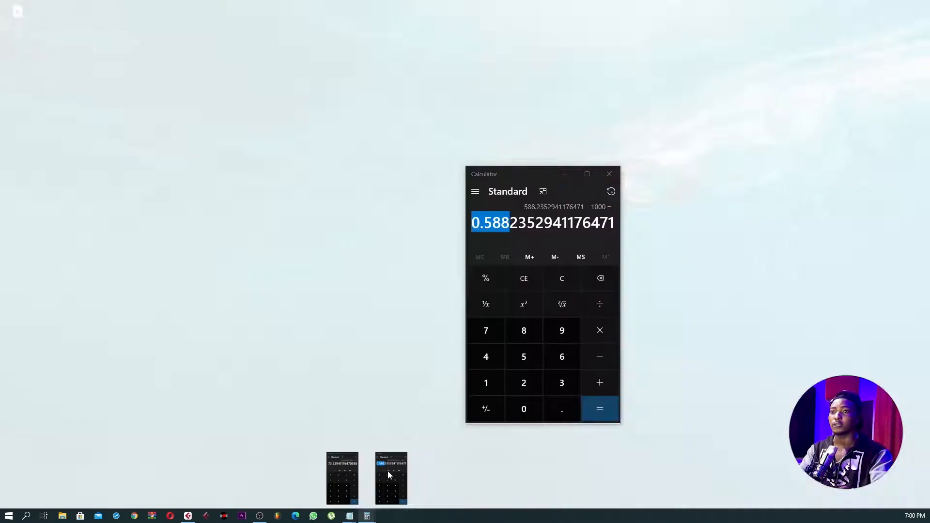
click(390, 476)
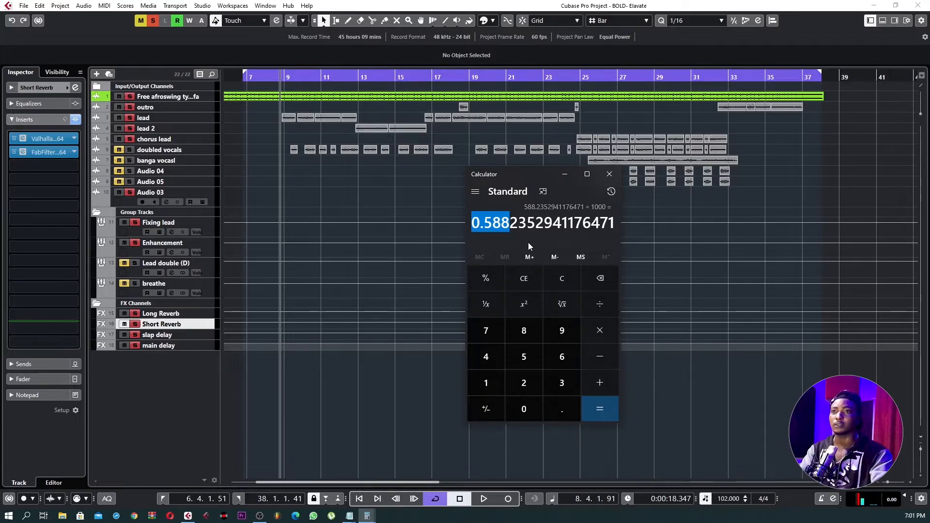
click(598, 329)
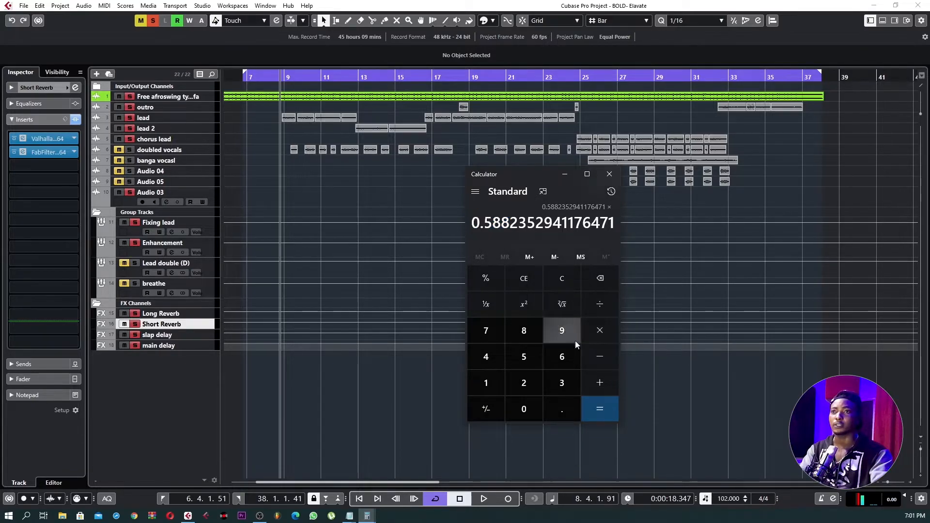
click(490, 379)
click(523, 408)
click(523, 409)
click(523, 408)
click(601, 406)
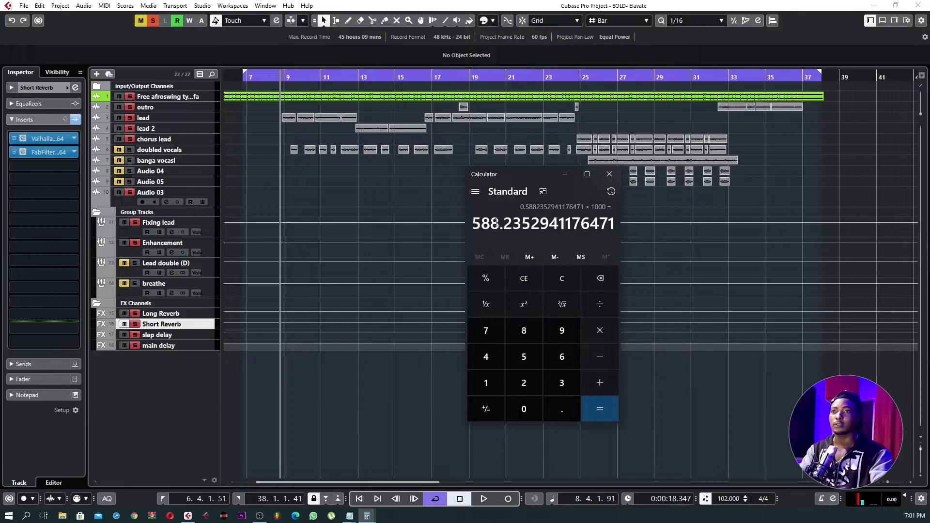
Step: Divide the beat length in milliseconds by 8, and halve that result for the short reverb's predelay
click(598, 307)
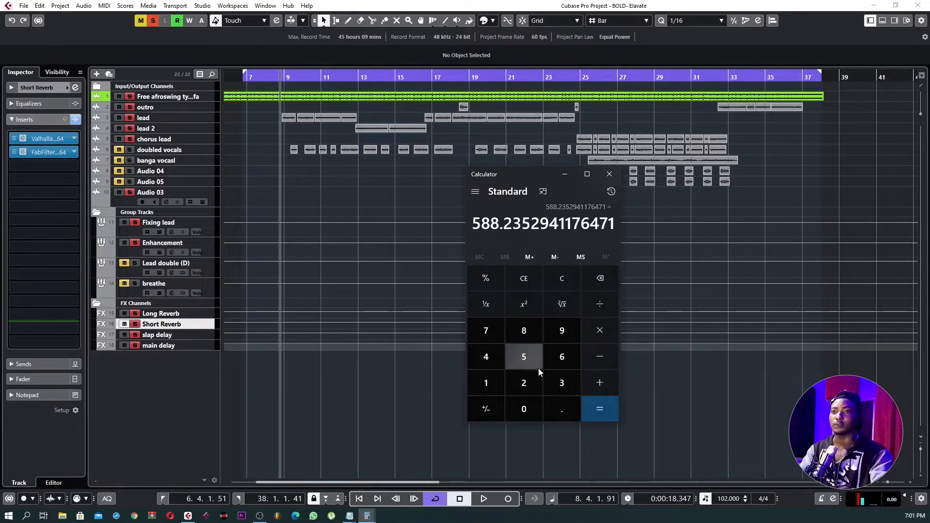
click(519, 337)
click(595, 406)
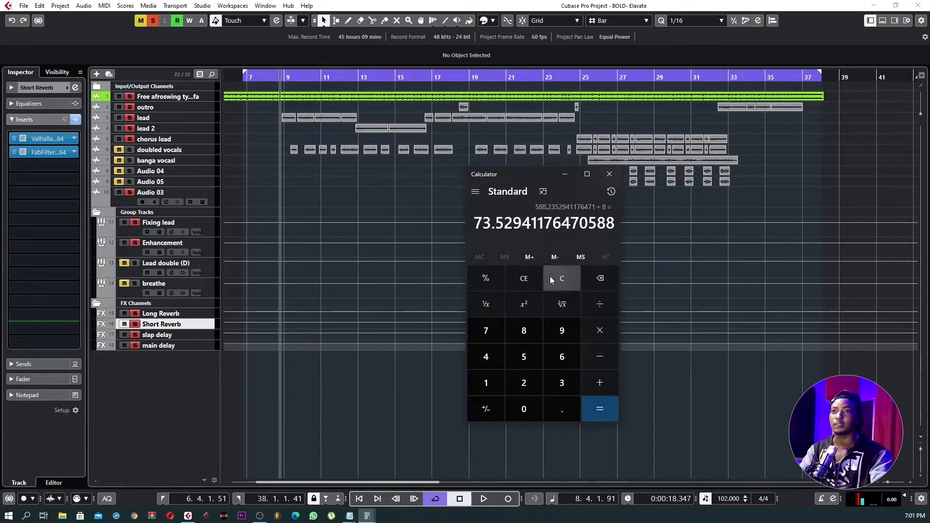
drag(502, 224, 473, 223)
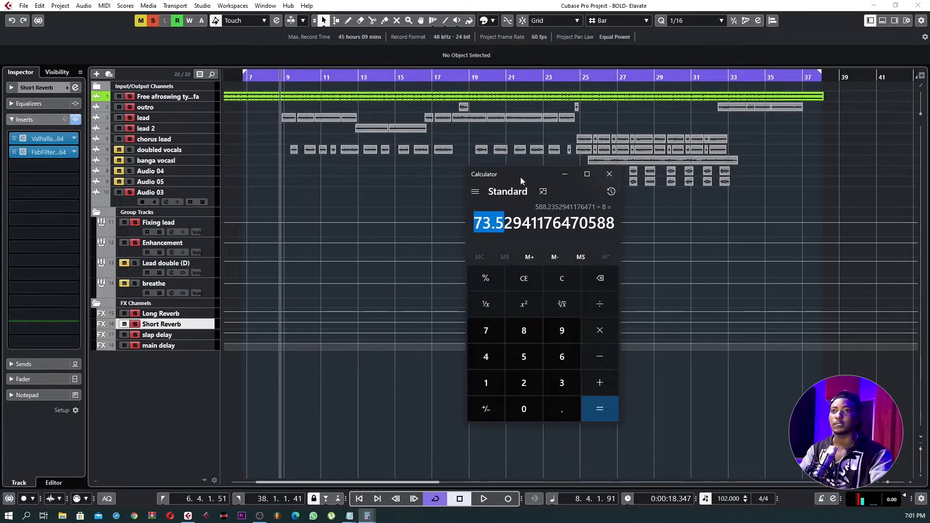
click(597, 315)
click(526, 375)
click(599, 408)
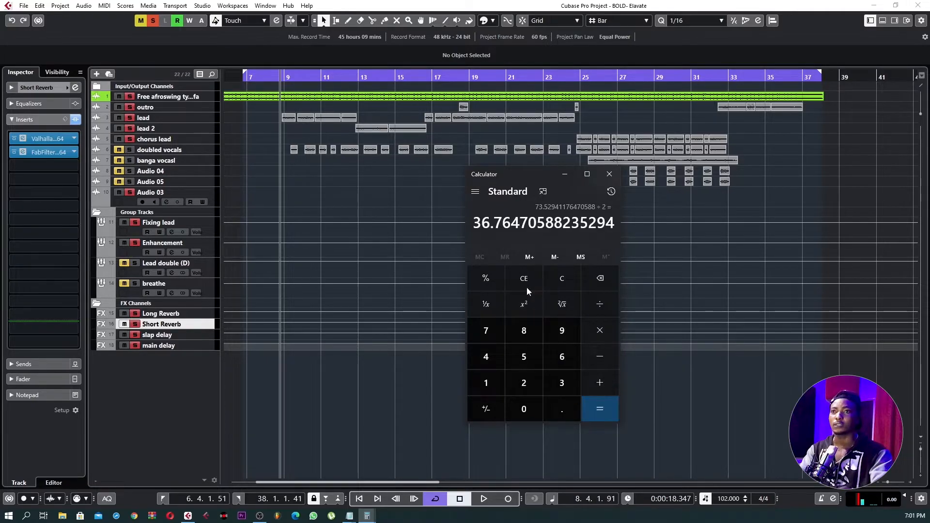
Step: Copy 36.76 from Calculator and enter it in Cubase as the predelay of the Short Reverb's ValhallaRoom
drag(504, 224, 473, 231)
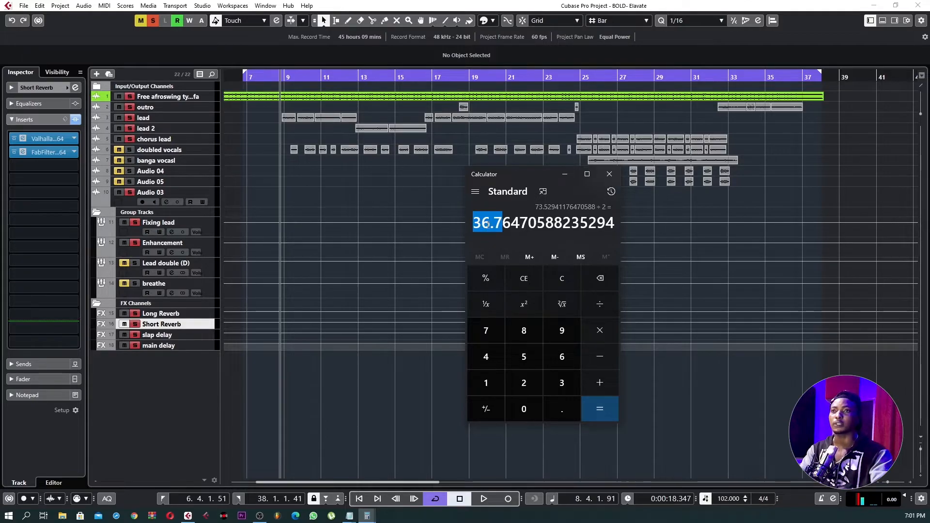
right_click(488, 224)
click(496, 235)
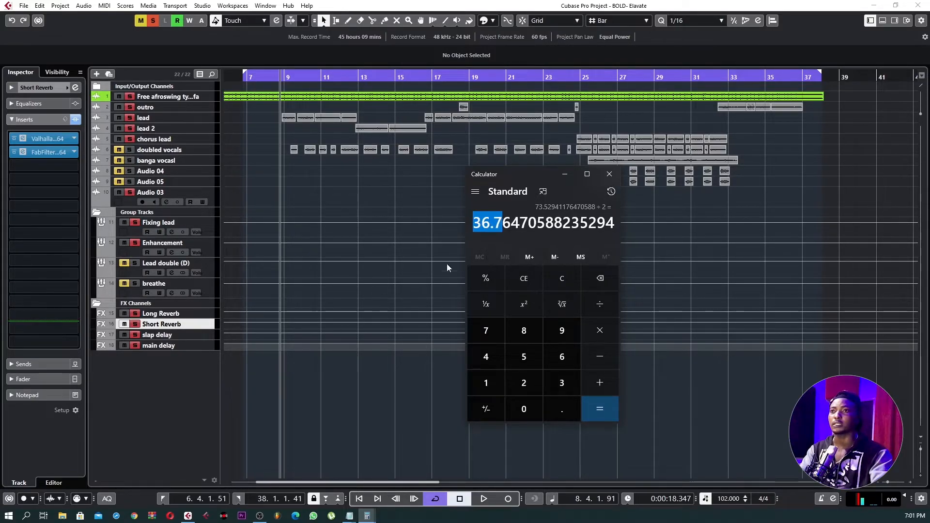
drag(511, 223, 473, 223)
right_click(505, 223)
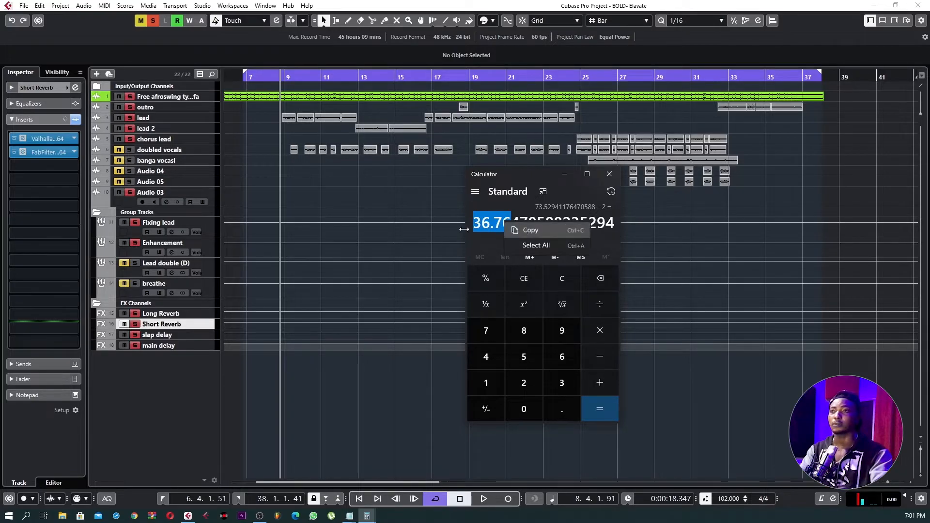
click(329, 374)
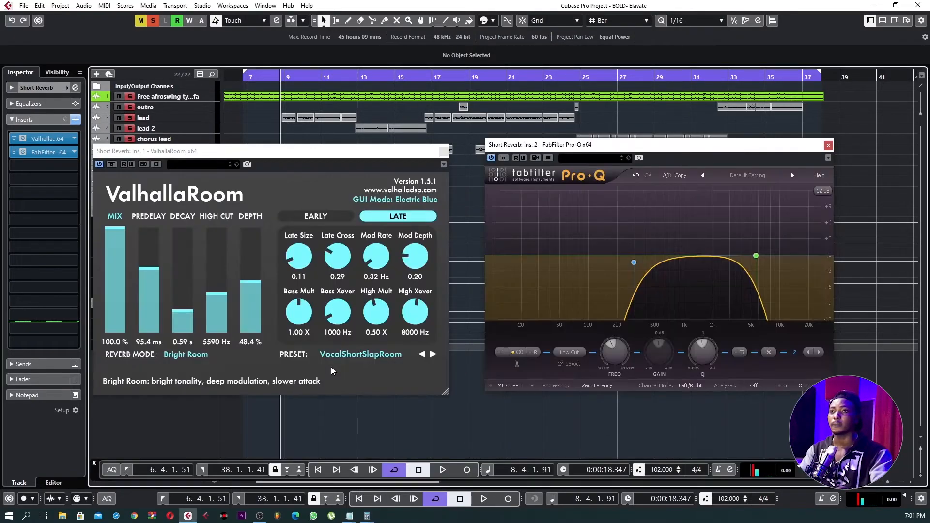
double_click(149, 342)
right_click(148, 342)
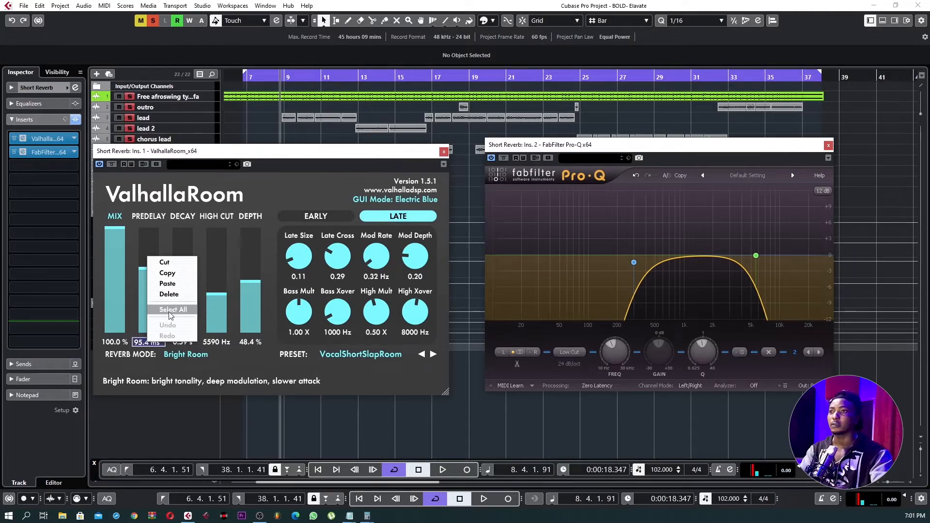
click(167, 284)
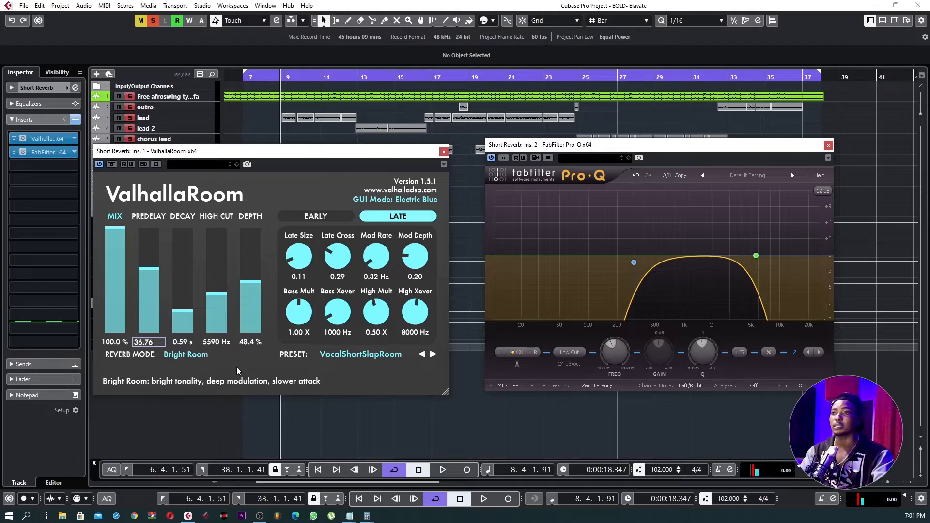
key(Return)
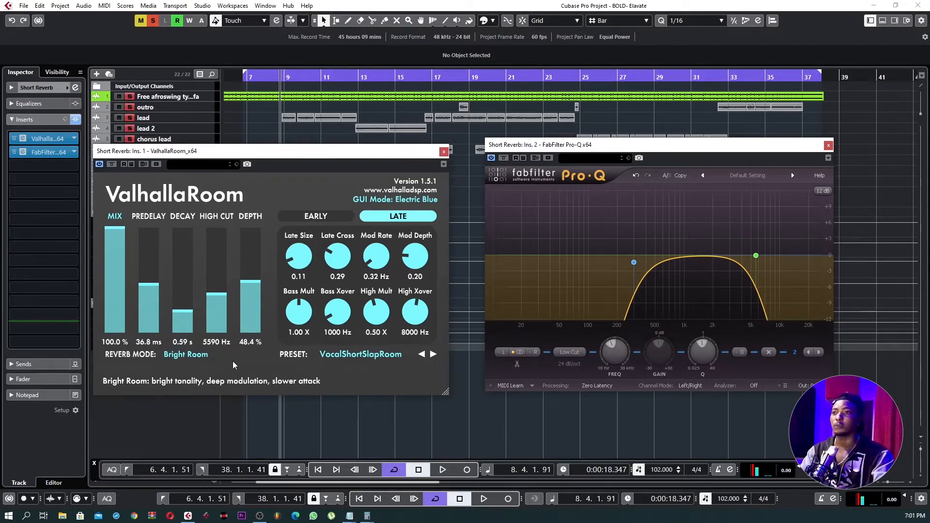
Step: Set the Short Reverb's ValhallaRoom reverb mode to Dark Room and close both of the channel's plug-in windows
click(186, 356)
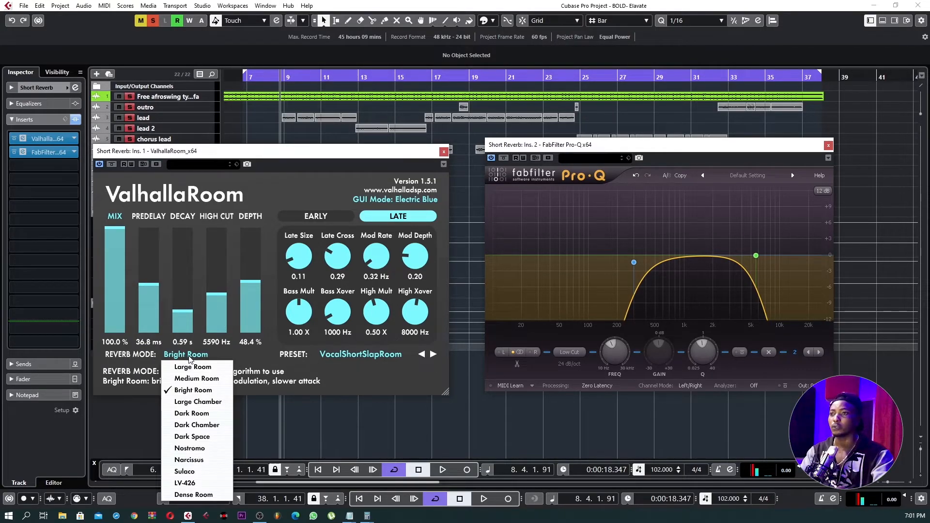
click(194, 413)
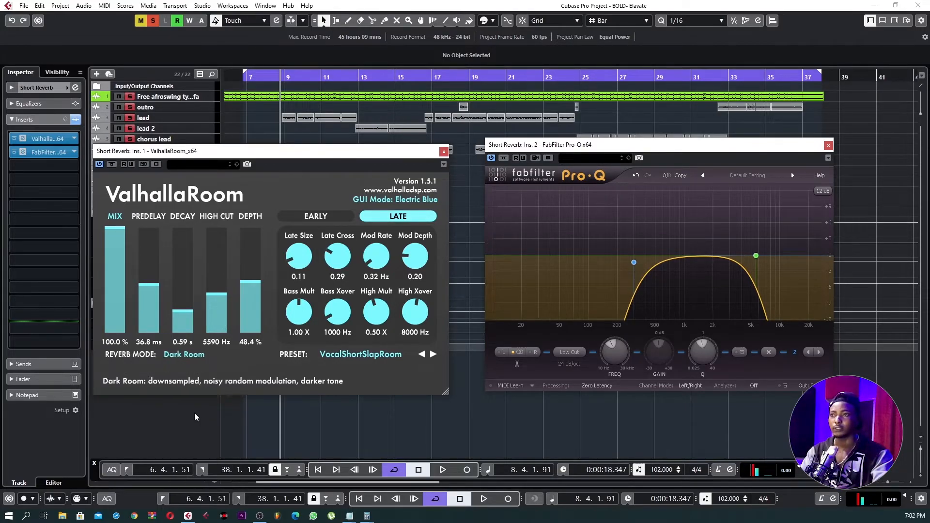
click(443, 152)
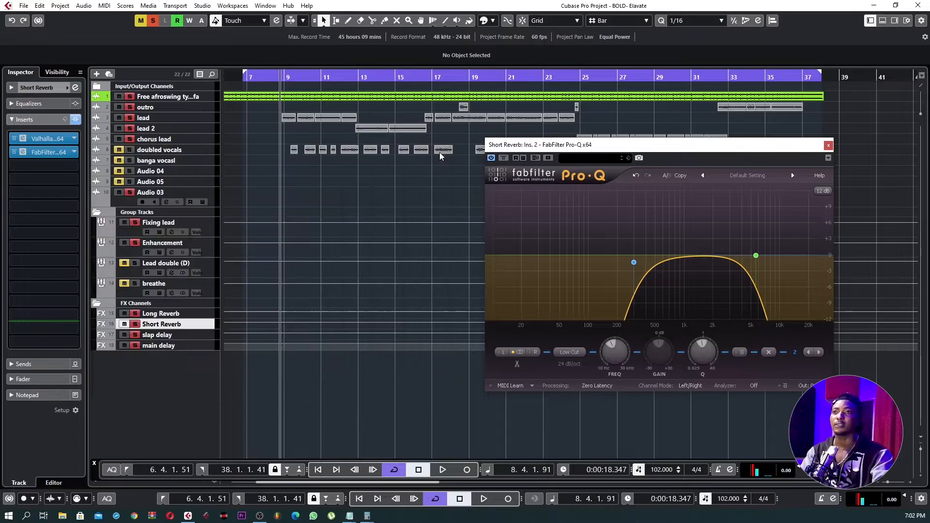
click(828, 144)
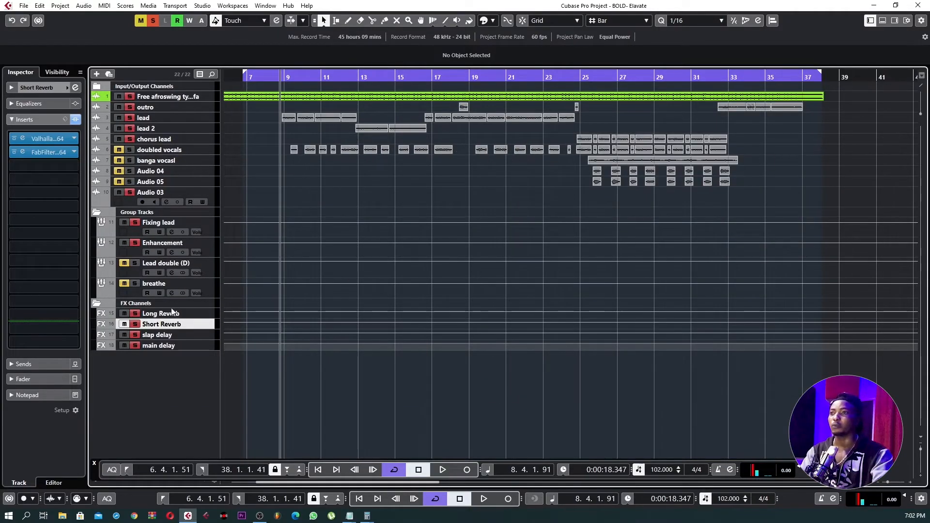
Step: Mute the Long Reverb channel and add an active send to Short Reverb on the Enhancement group
click(124, 315)
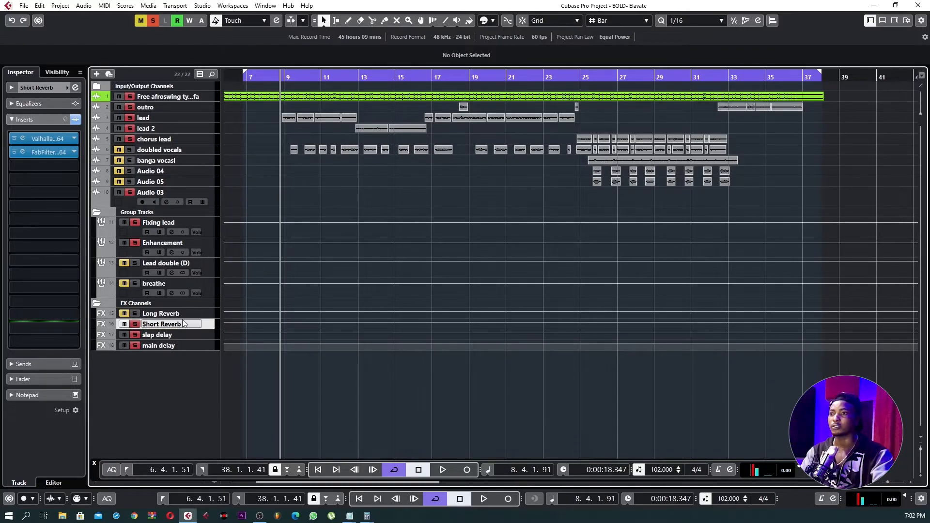
click(206, 244)
click(45, 121)
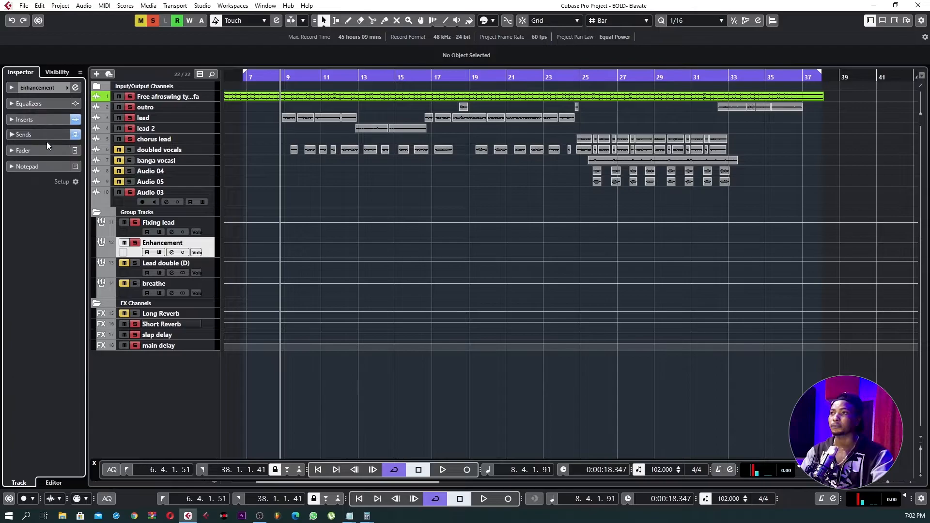
click(48, 135)
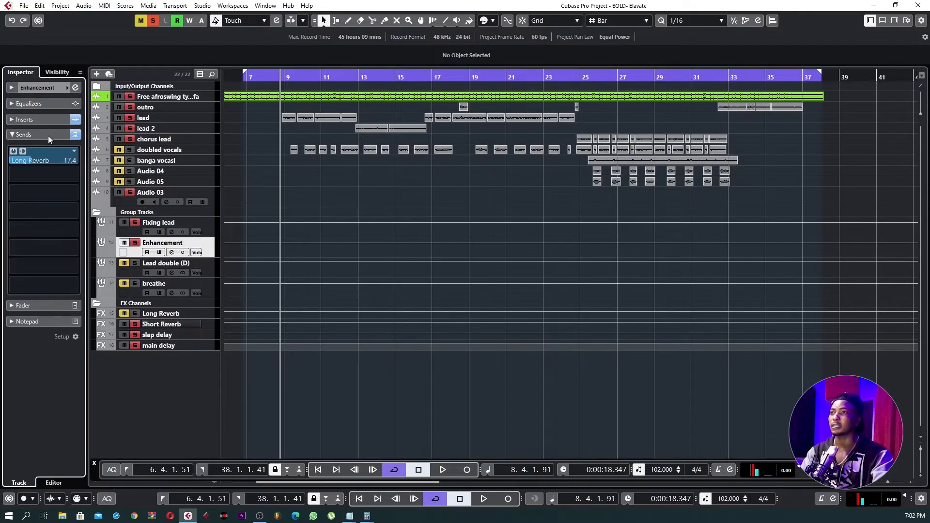
click(39, 175)
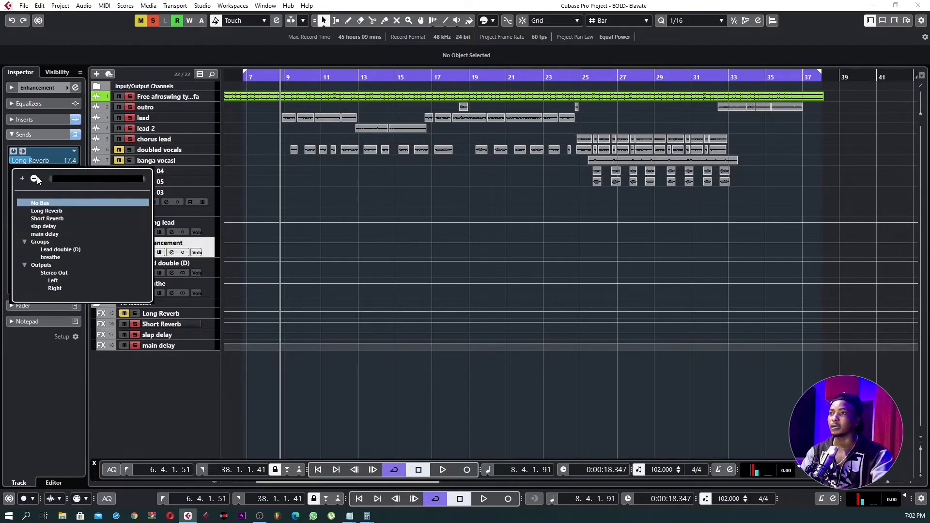
click(46, 219)
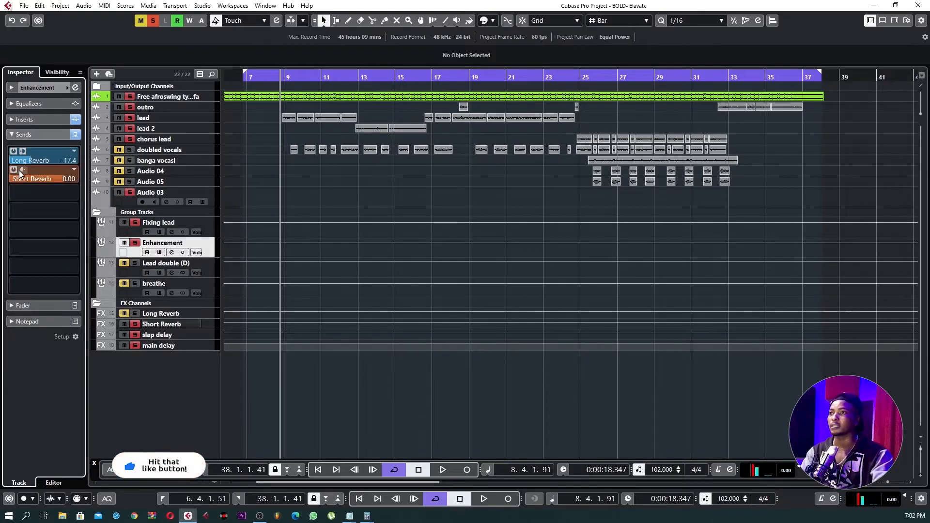
click(21, 171)
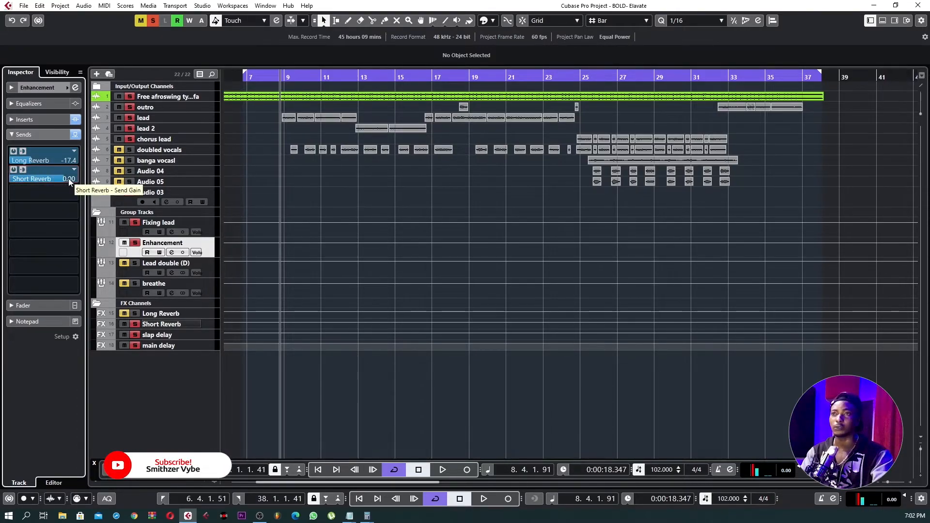
Step: Mute the beat track, audition the lead vocals with the Short Reverb, and place the playhead just before bar 9
click(119, 98)
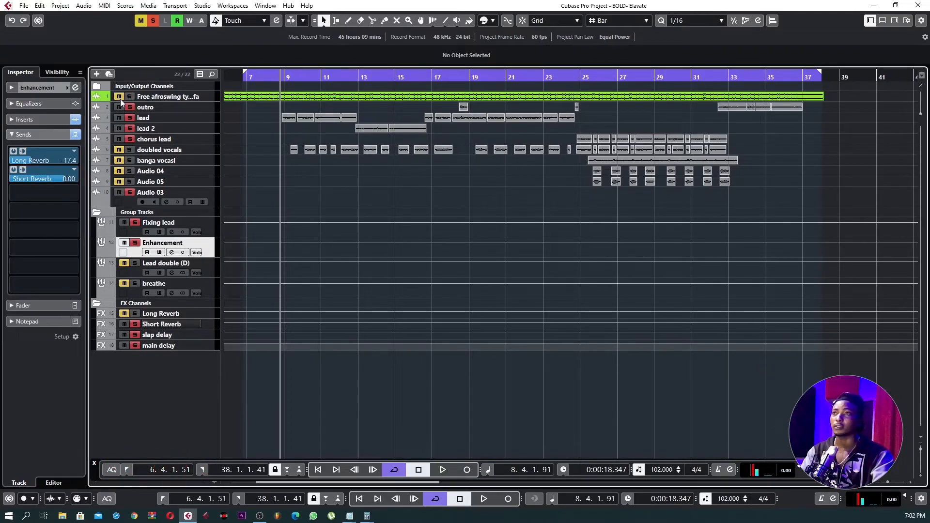
key(space)
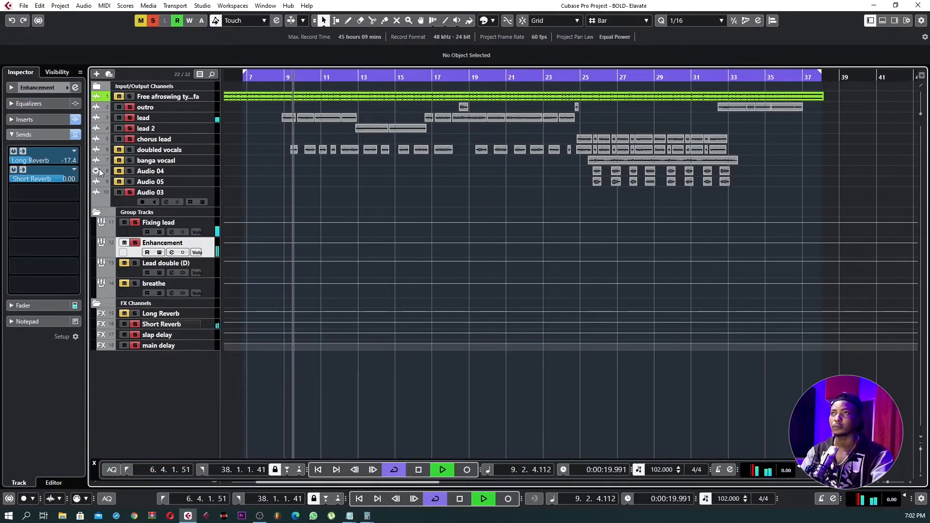
key(space)
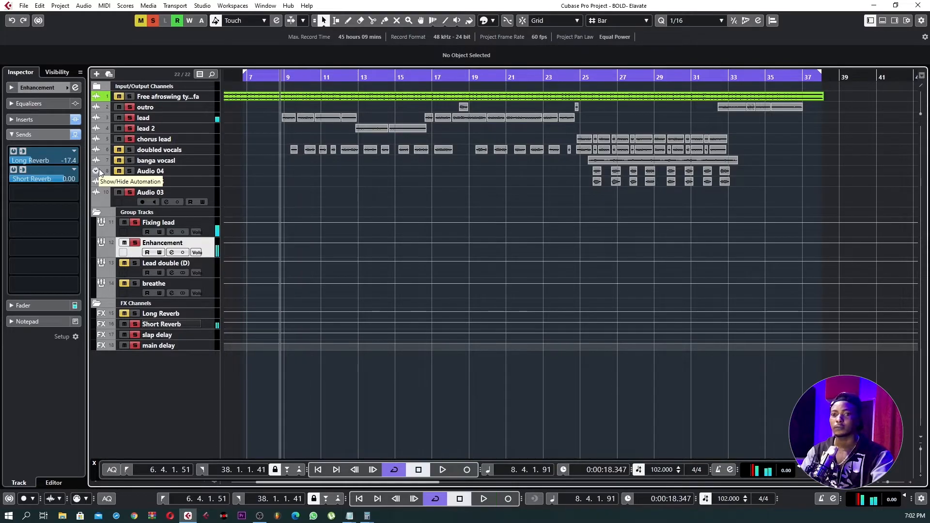
click(283, 78)
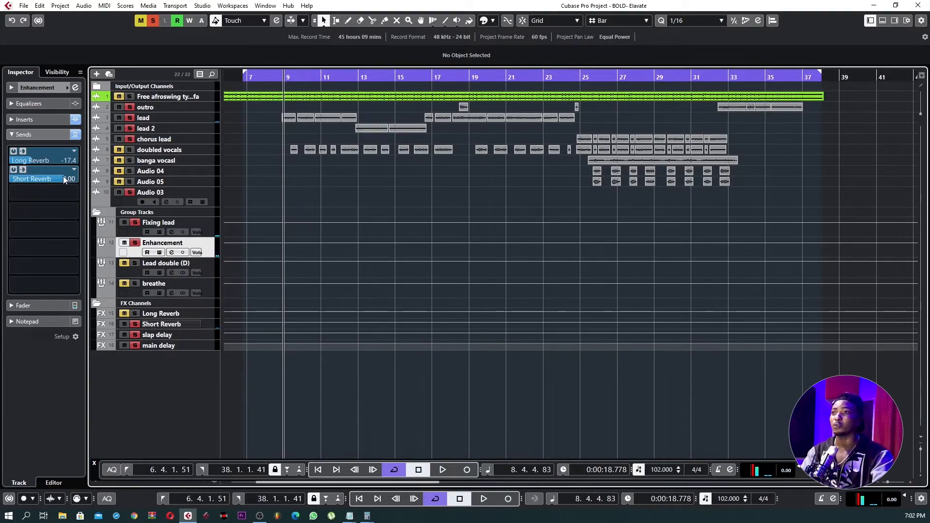
Step: Lower Enhancement's Short Reverb send to -18.4 dB while playing the vocals, bypassing the send briefly to compare
drag(65, 178, 64, 190)
drag(54, 228, 51, 232)
key(space)
drag(68, 181, 65, 205)
key(space)
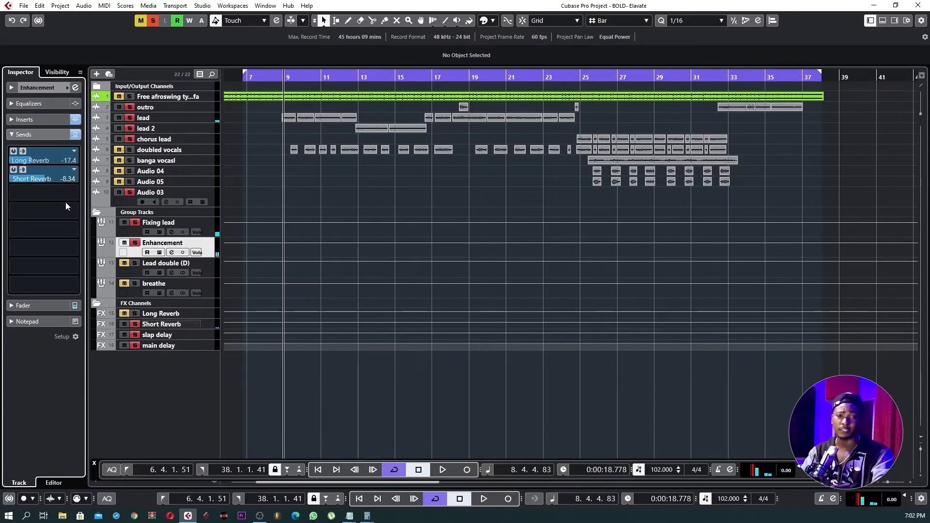
drag(69, 188, 69, 191)
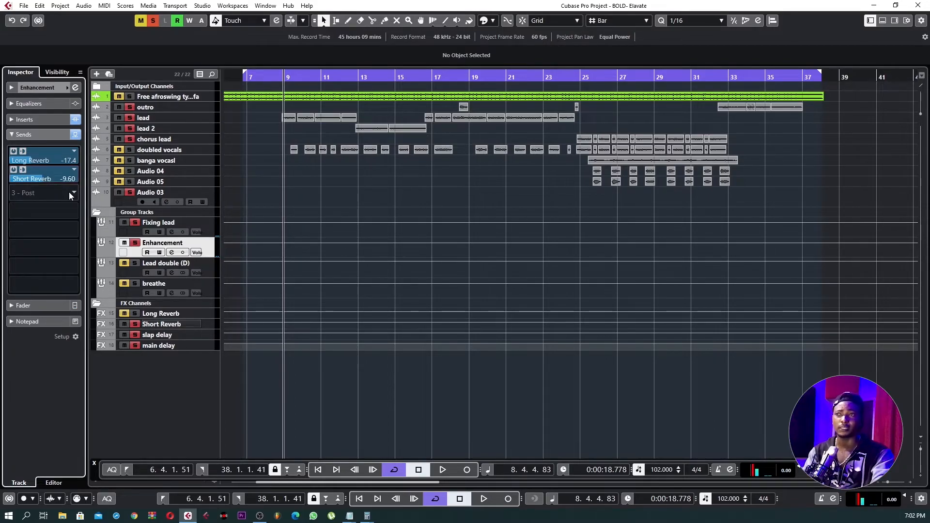
drag(68, 180, 71, 209)
key(space)
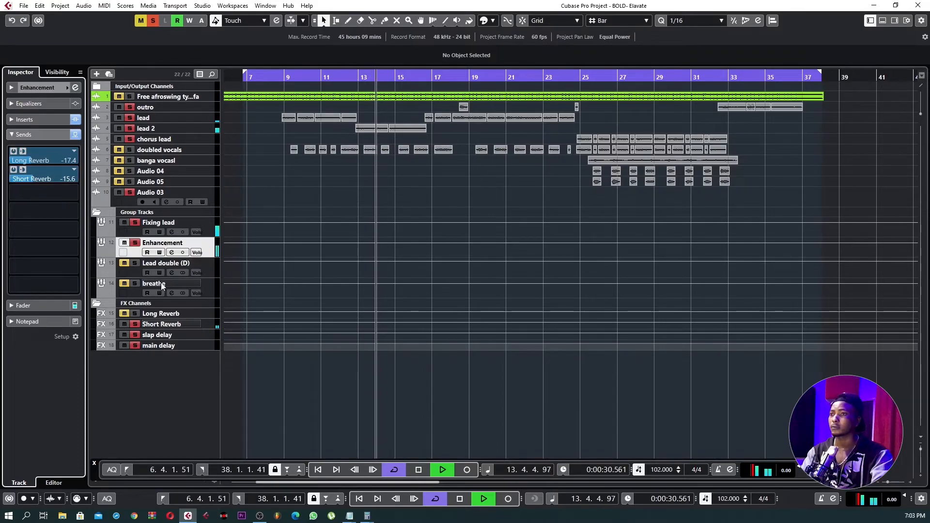
click(14, 170)
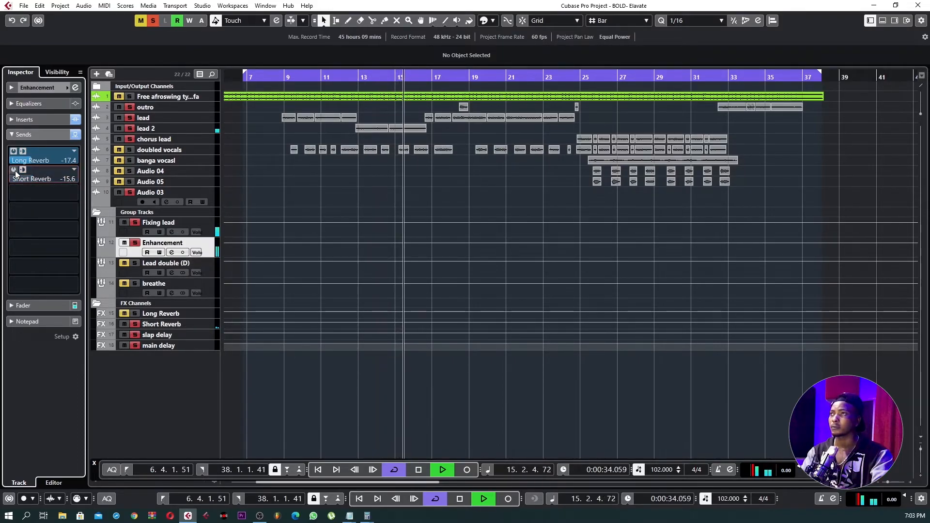
click(16, 171)
drag(66, 179, 68, 197)
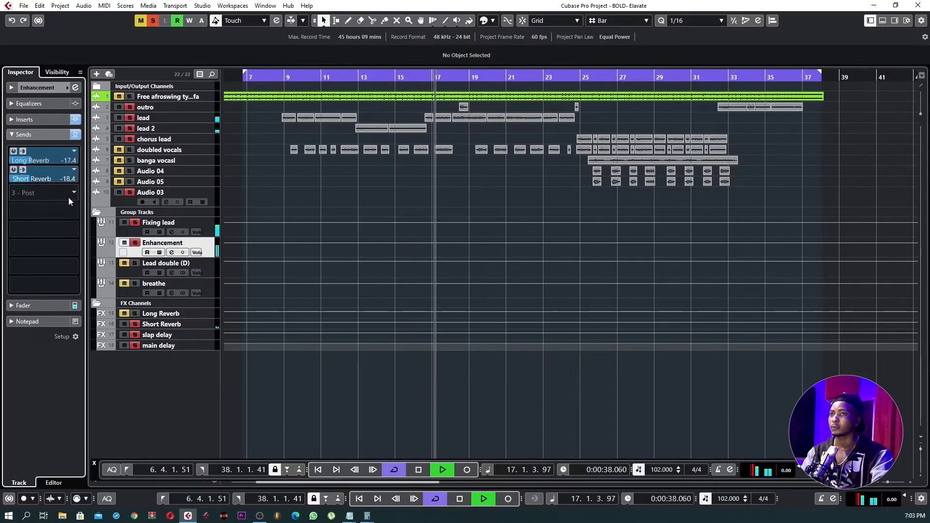
key(space)
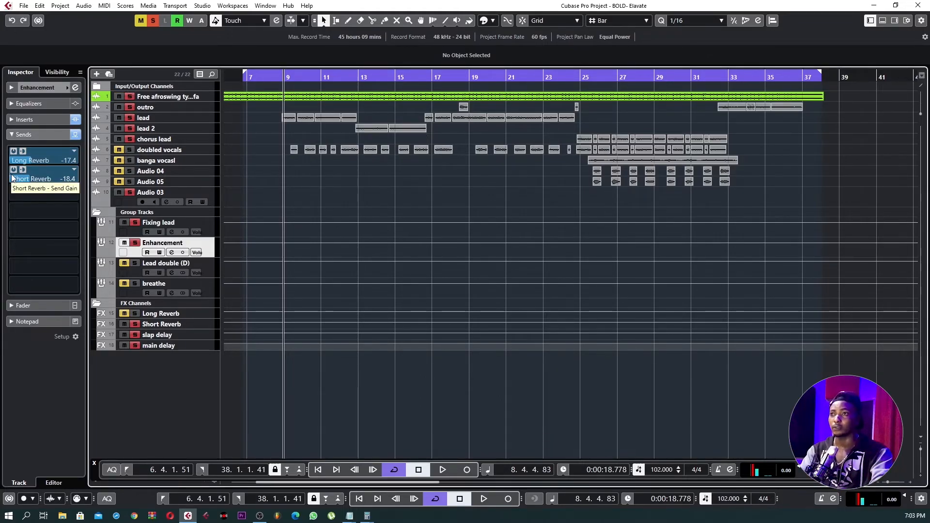
Step: Play the vocals with the beat and switch the Short Reverb send off and on to compare
key(space)
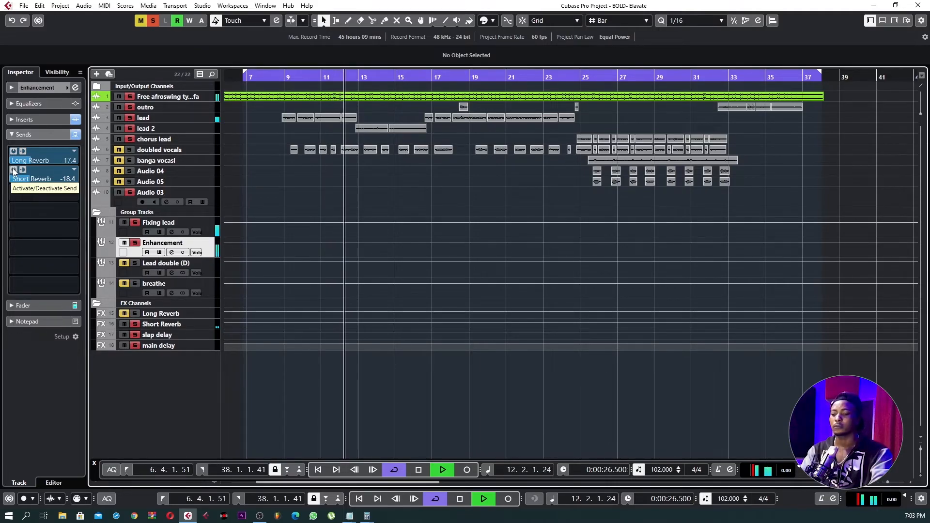
click(14, 170)
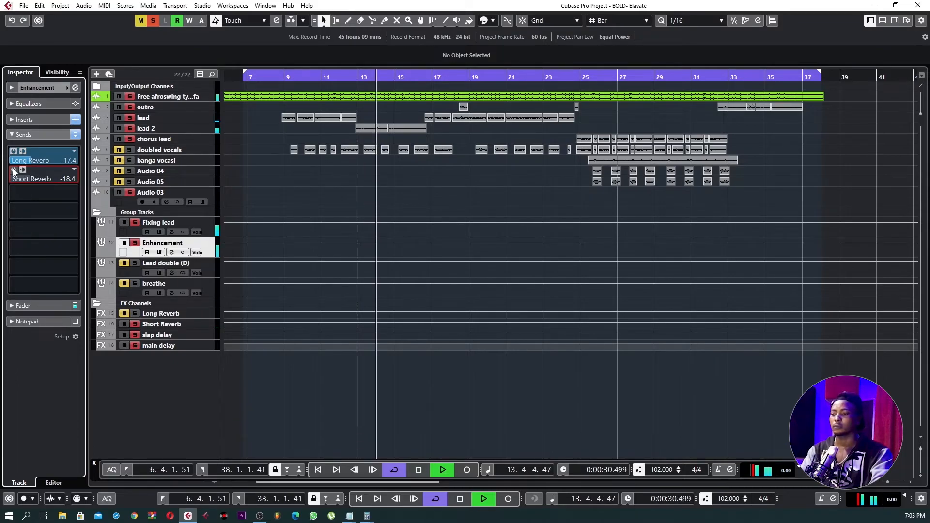
click(13, 170)
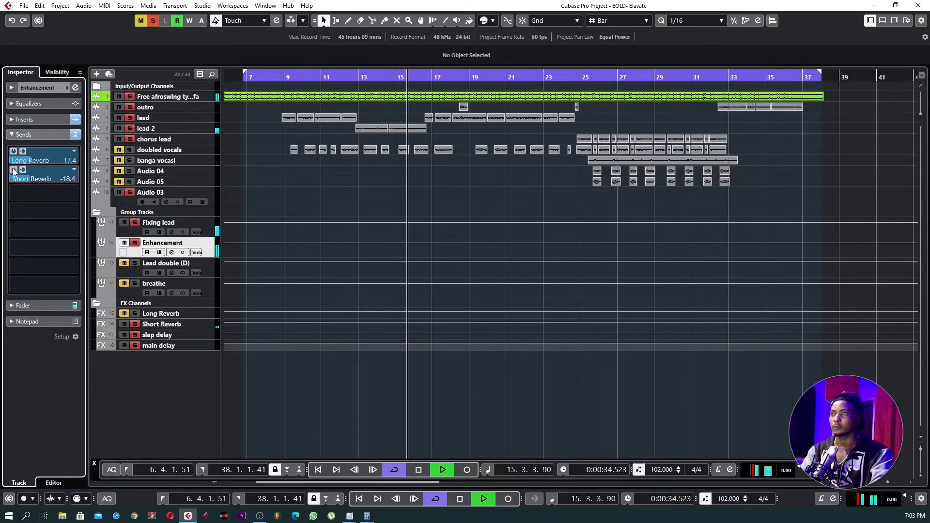
Step: Open the Pro-Q insert on the Short Reverb channel and set its analyzer to Pre+Post
click(150, 324)
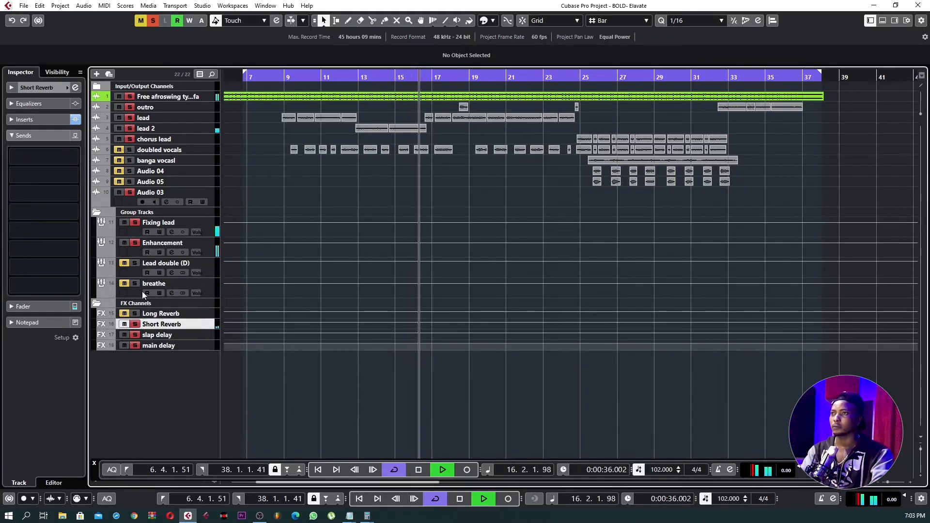
click(50, 120)
click(49, 153)
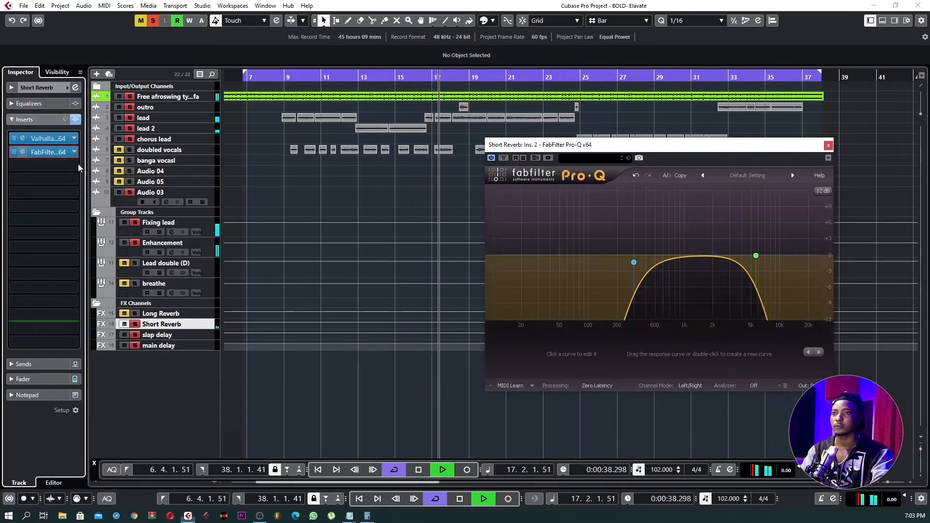
click(753, 385)
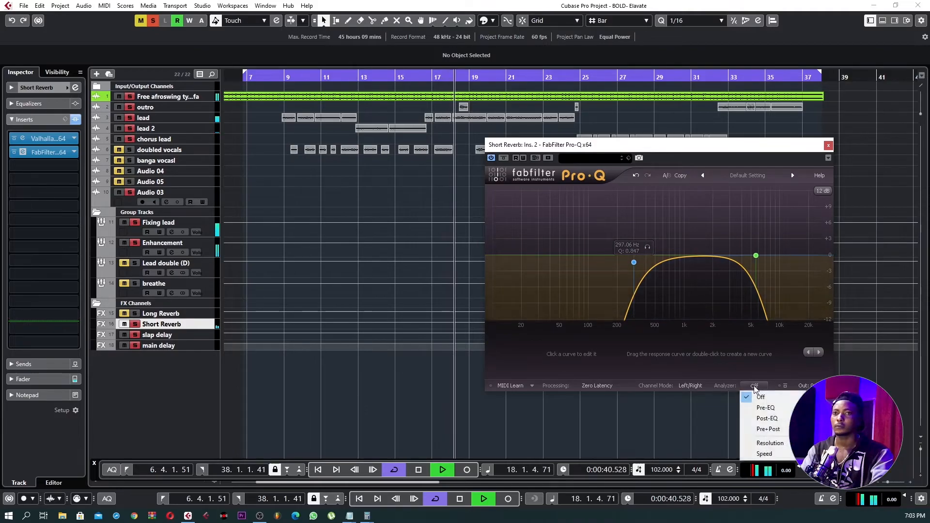
click(762, 417)
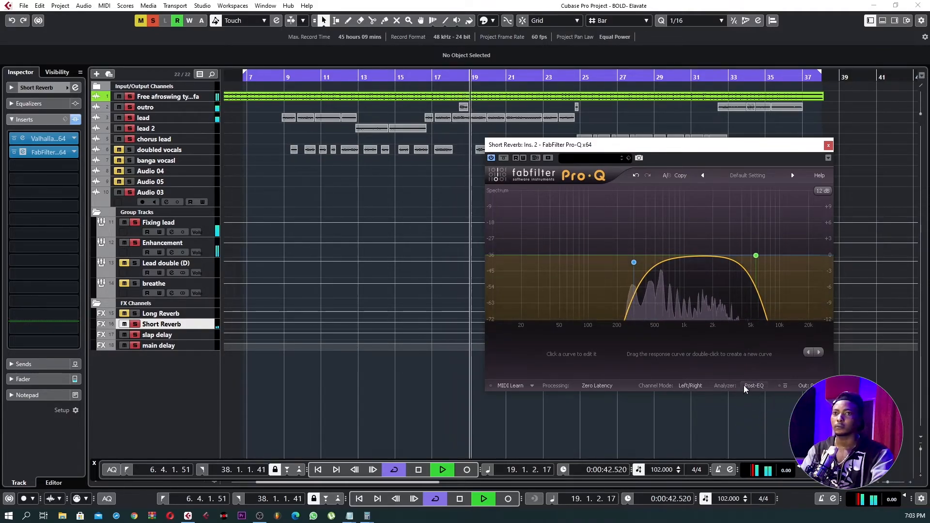
click(744, 386)
click(763, 428)
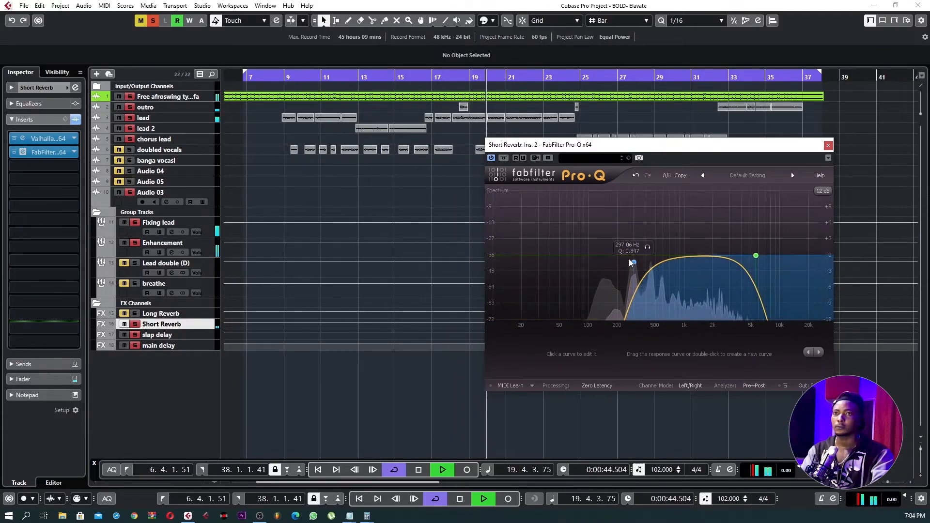
Step: Adjust the Short Reverb's low cut to about 338 Hz and high cut to about 4284 Hz, then close Pro-Q
drag(631, 262, 639, 266)
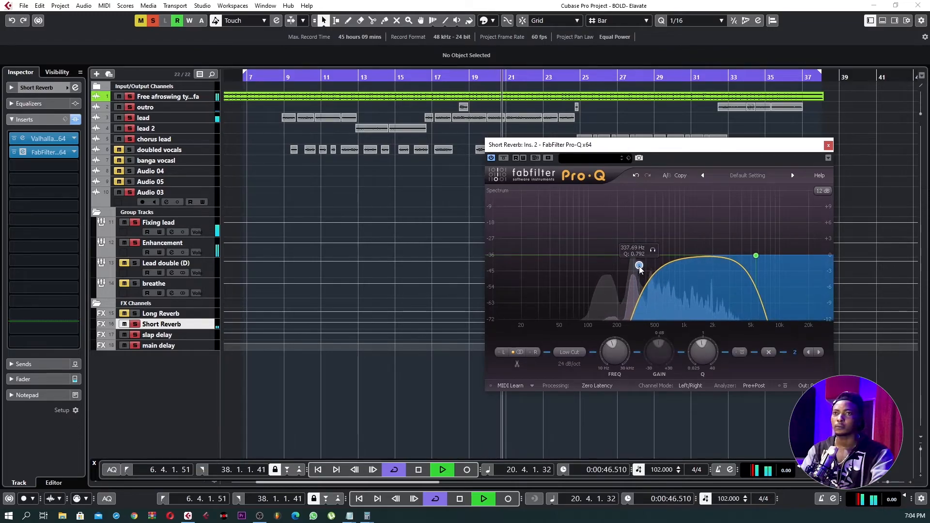
drag(755, 256, 743, 258)
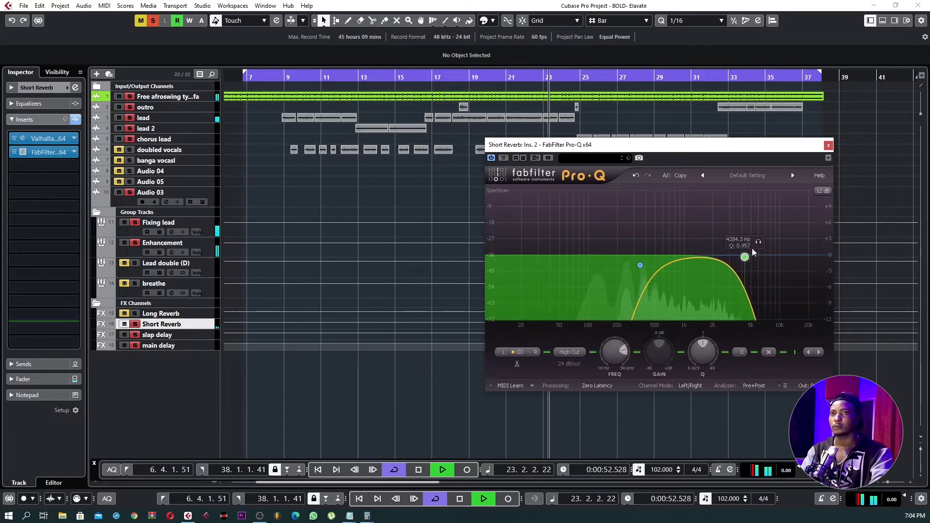
click(828, 146)
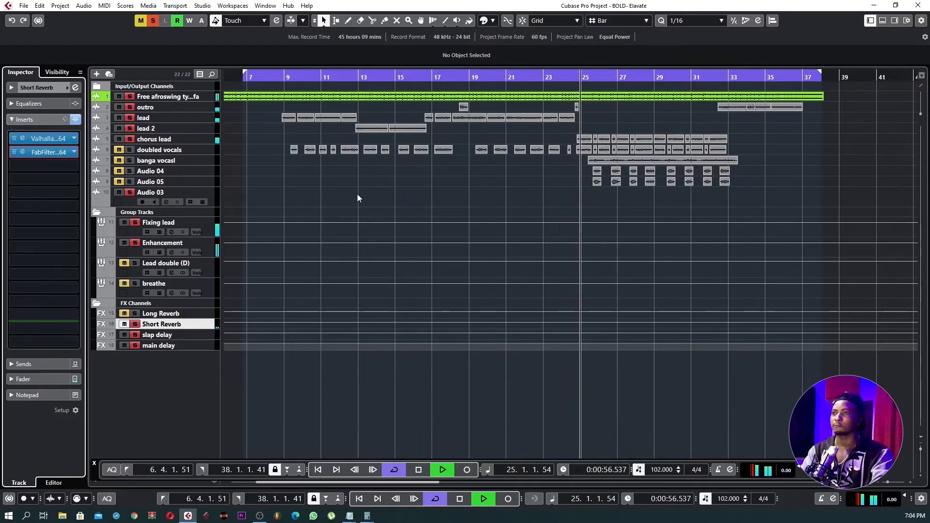
Step: Toggle the Short Reverb channel's mute during playback to compare the mix with and without it, then stop playback
click(124, 324)
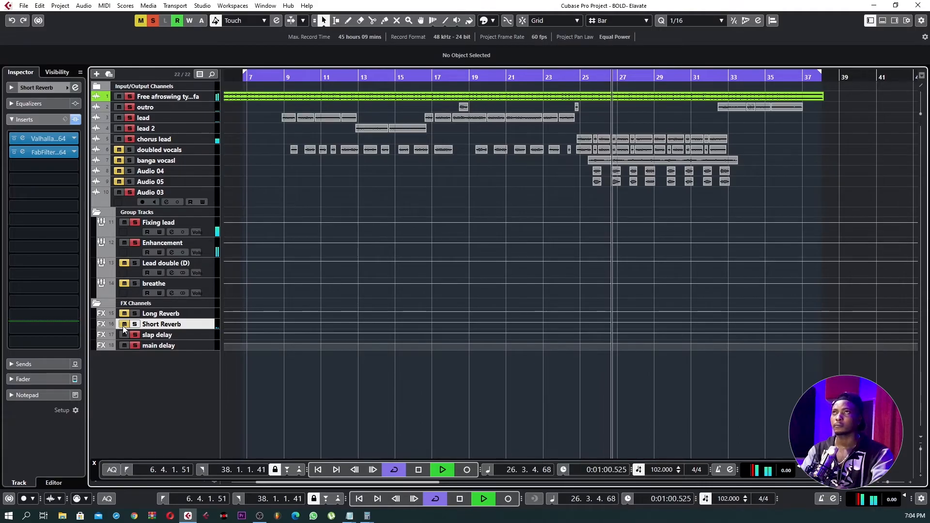
click(124, 326)
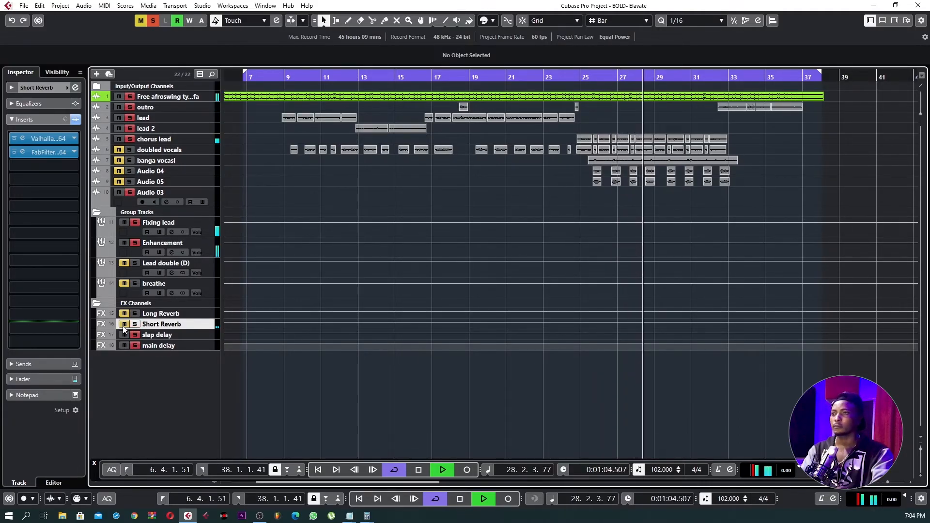
click(124, 326)
key(space)
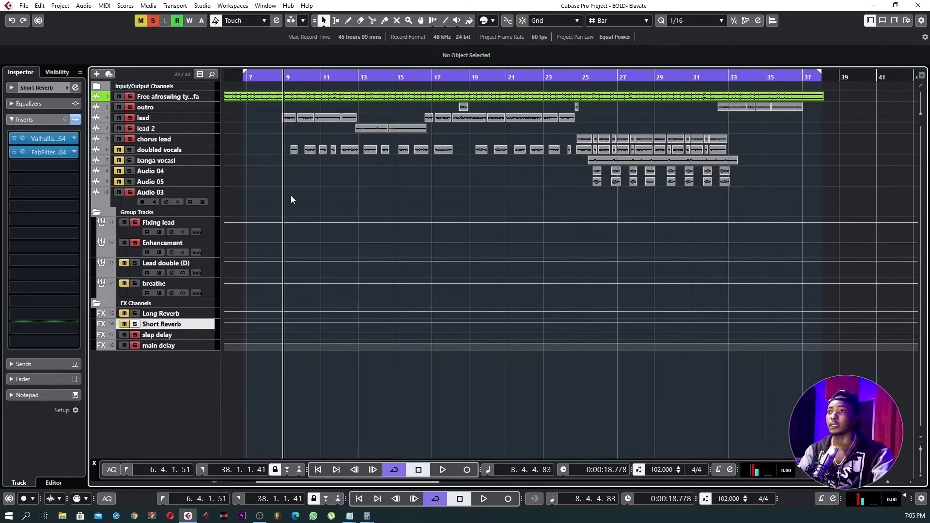
Step: Restart playback and unmute the Long Reverb and Short Reverb channels to hear them together
key(space)
click(125, 313)
click(125, 324)
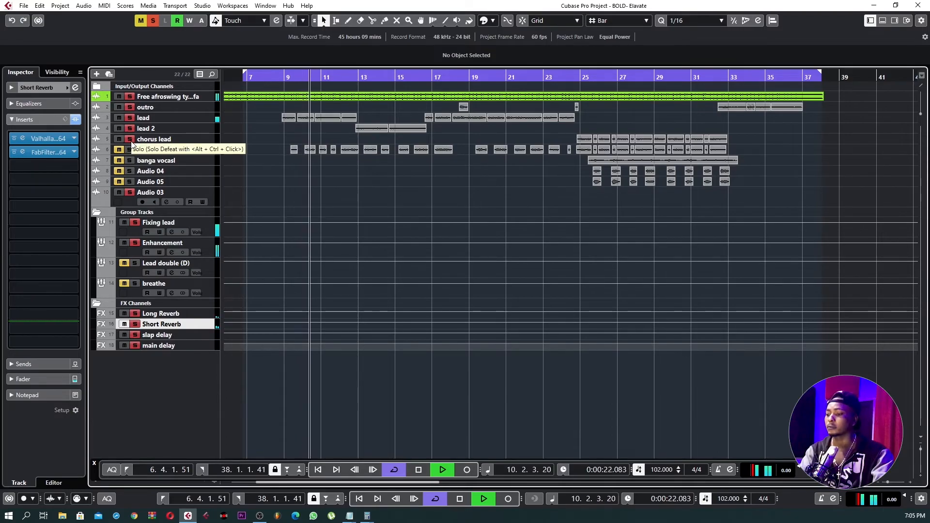
Step: Mute the Free afroswing beat track and show the sends of the Enhancement group
key(g)
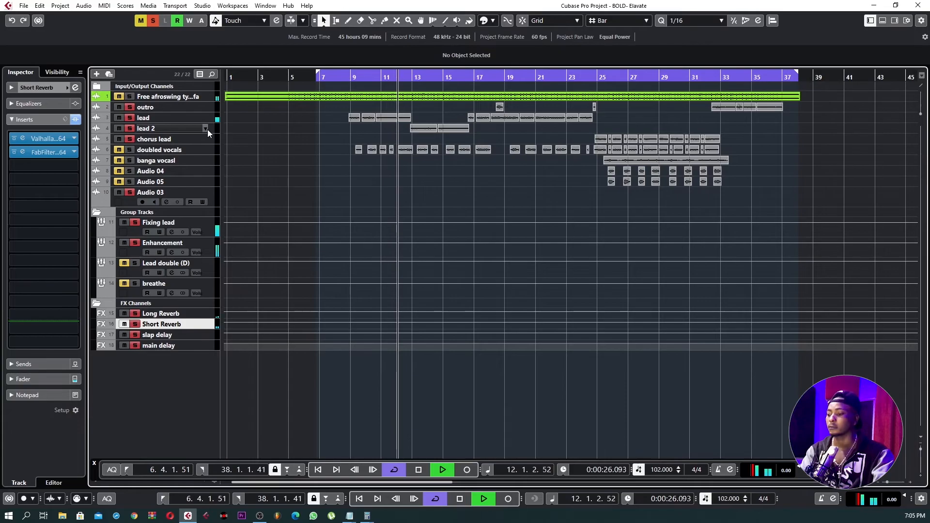
key(g)
key(g)
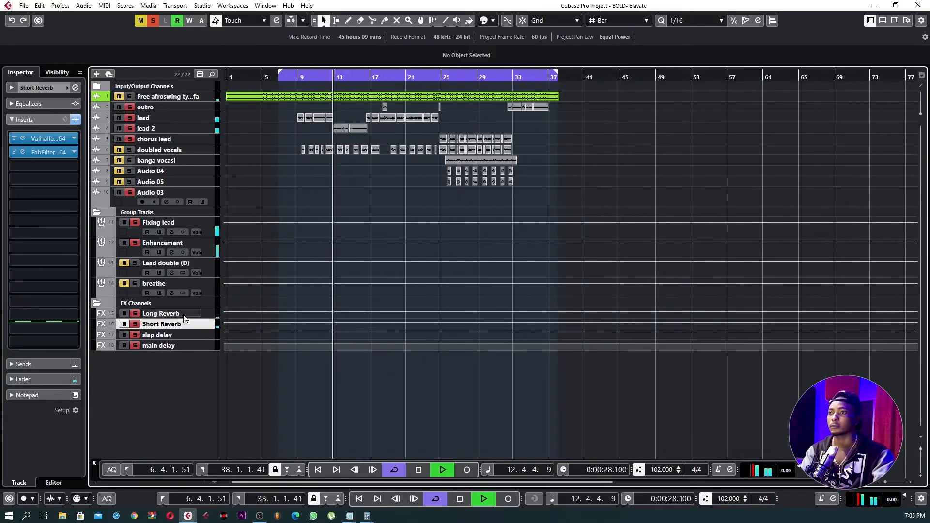
click(183, 313)
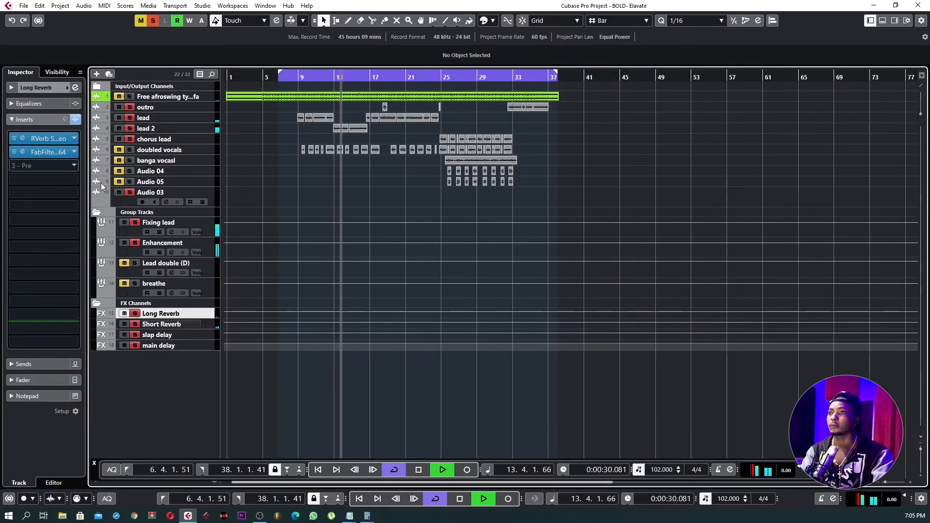
click(191, 238)
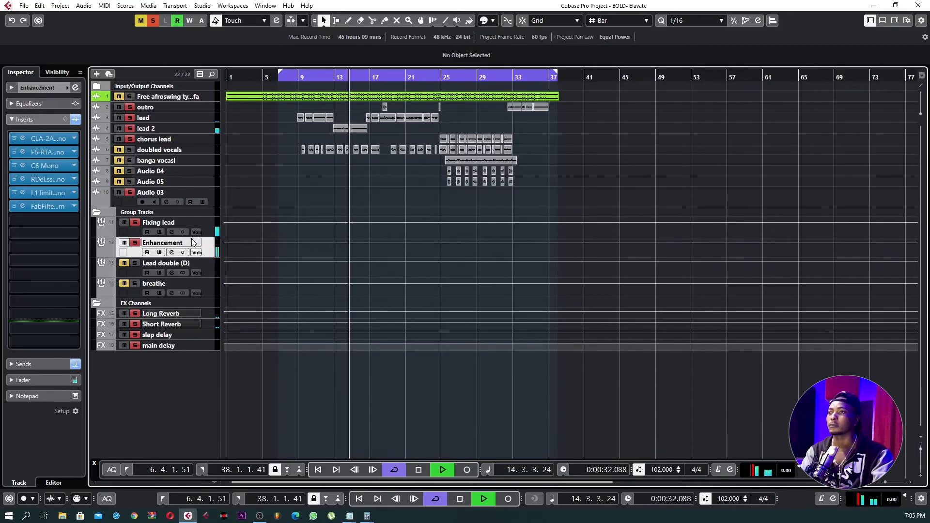
click(29, 119)
click(30, 135)
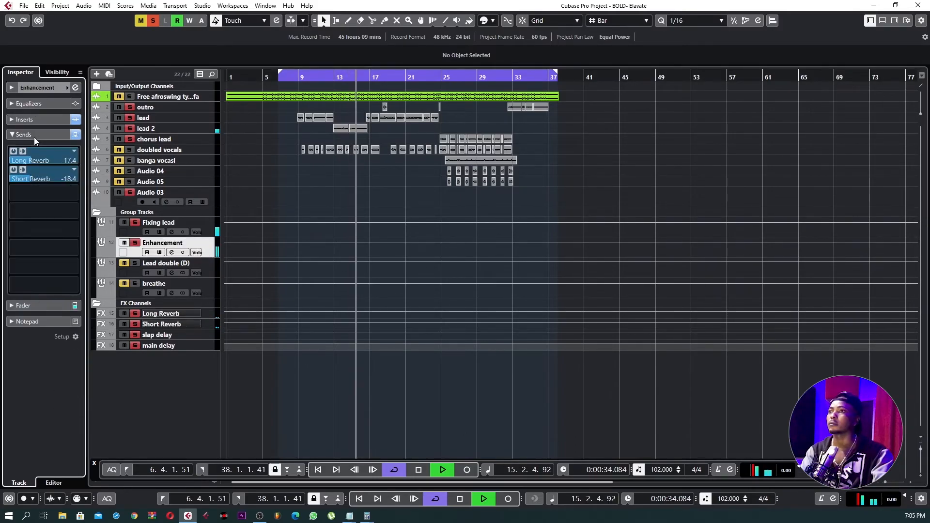
Step: With the Long Reverb send bypassed, set Enhancement's Short Reverb send to -18.6 and compare it switched off and on
click(32, 169)
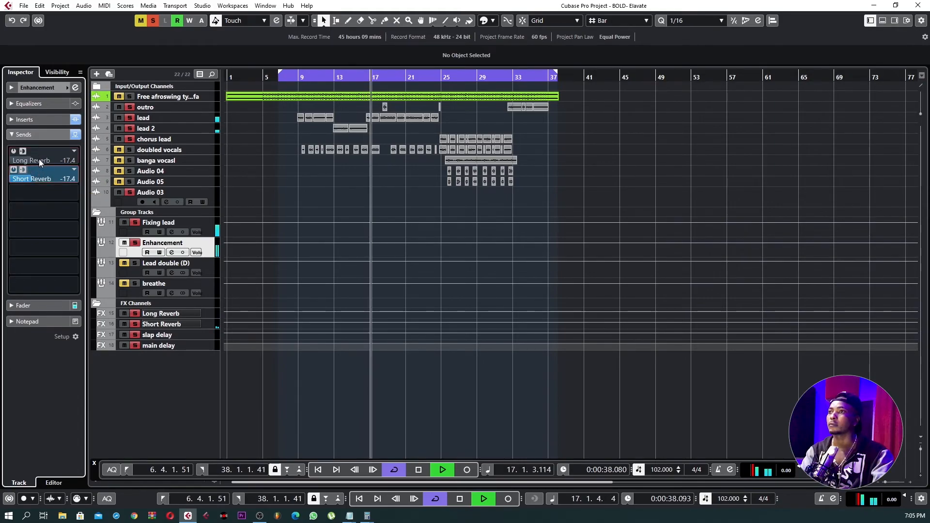
scroll(39, 163, down, 3)
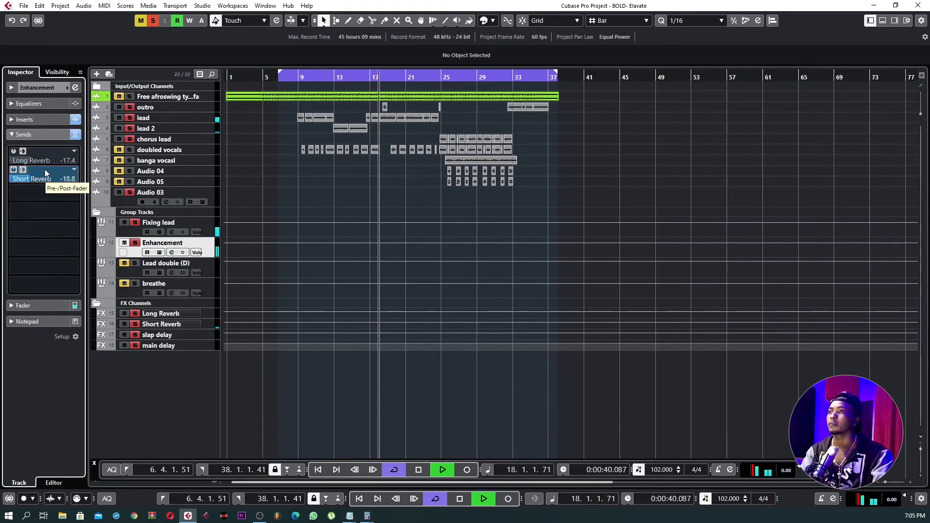
scroll(66, 180, up, 1)
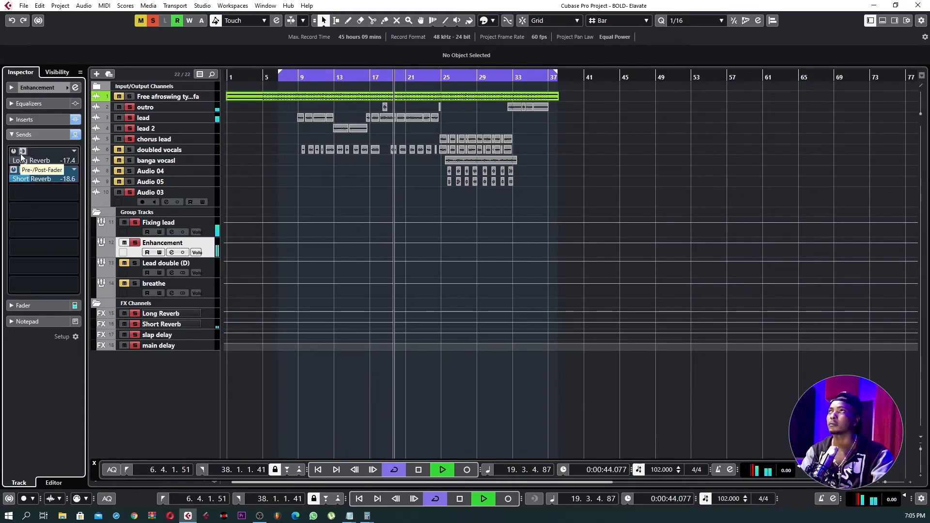
click(13, 170)
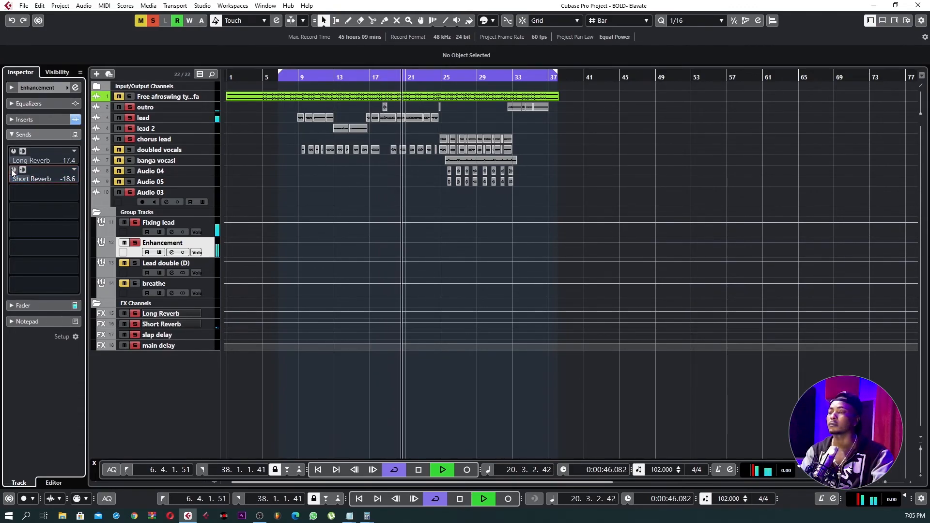
click(13, 170)
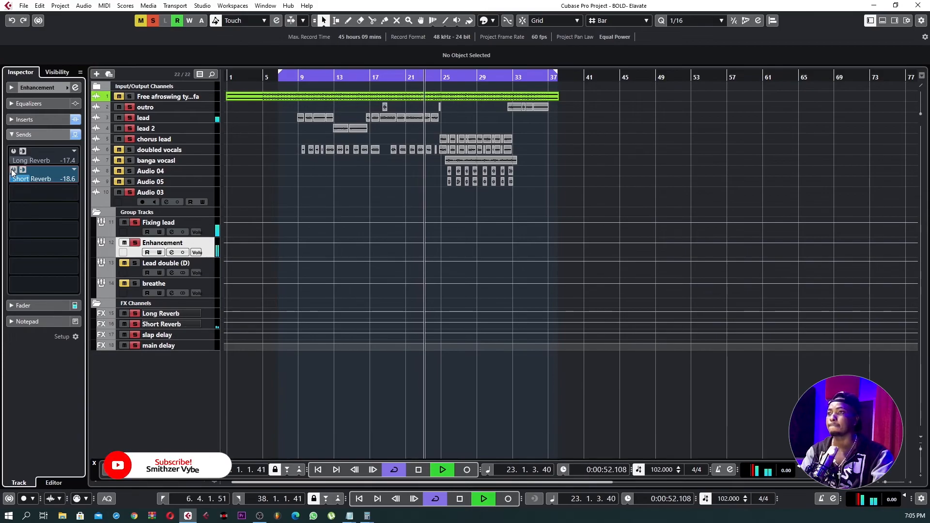
Step: Re-enable Enhancement's Long Reverb send and lower it to -20.4 while playing from bar 9
click(15, 152)
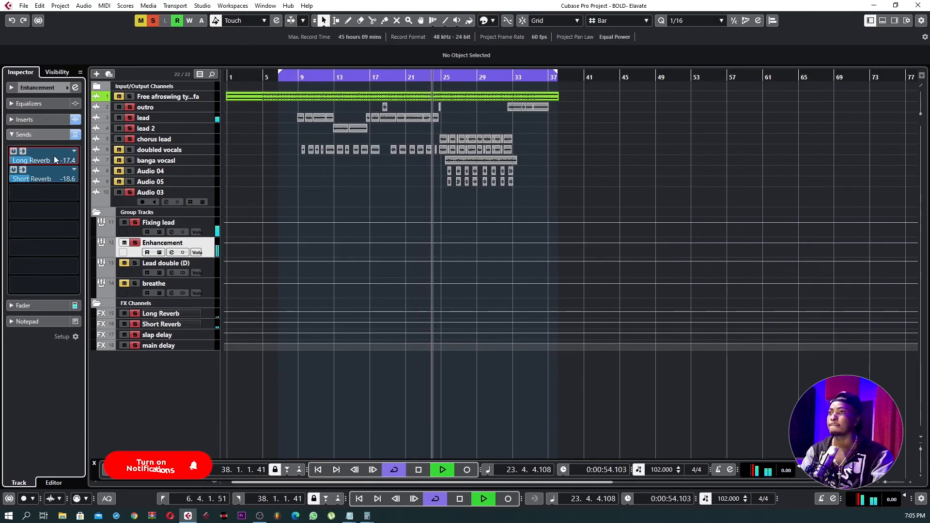
drag(65, 161, 66, 173)
click(301, 78)
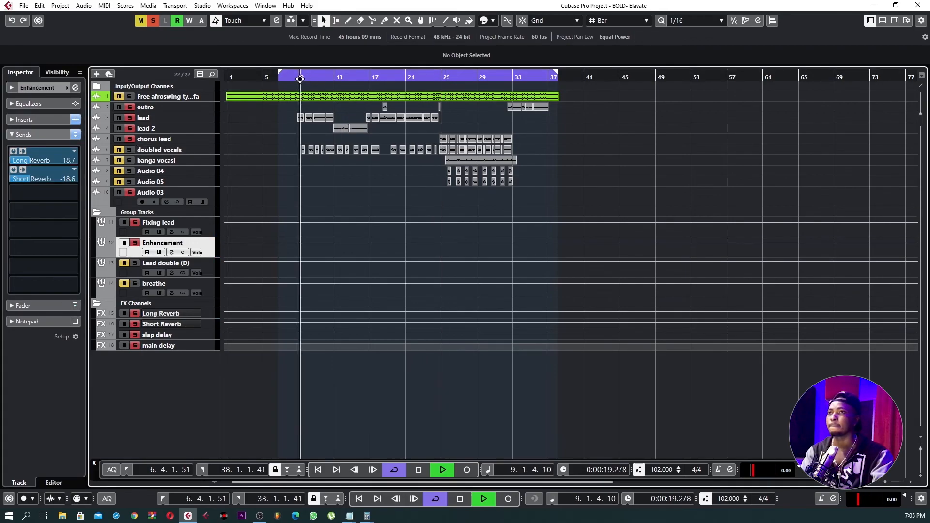
drag(72, 160, 73, 168)
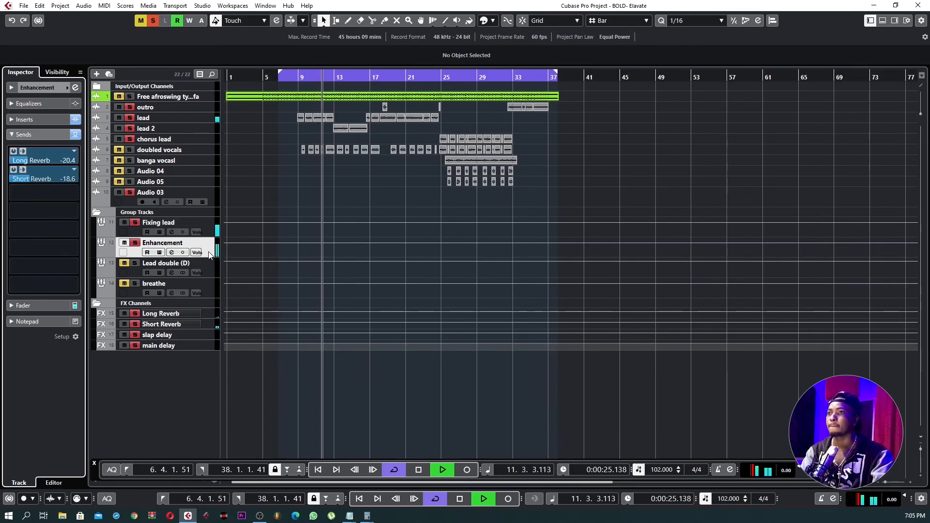
Step: Play the vocals with the beat unmuted, toggle the Short Reverb channel's mute to compare, and stop playback
key(space)
key(space)
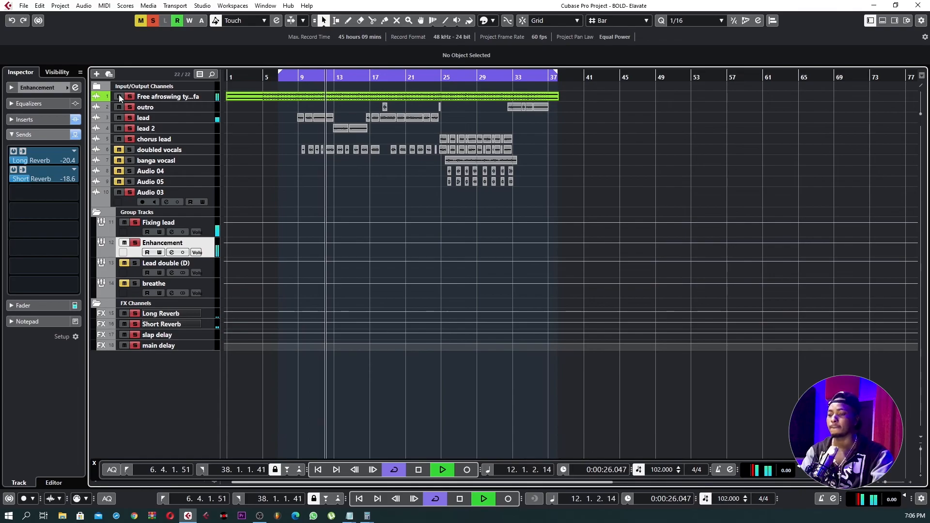
click(124, 324)
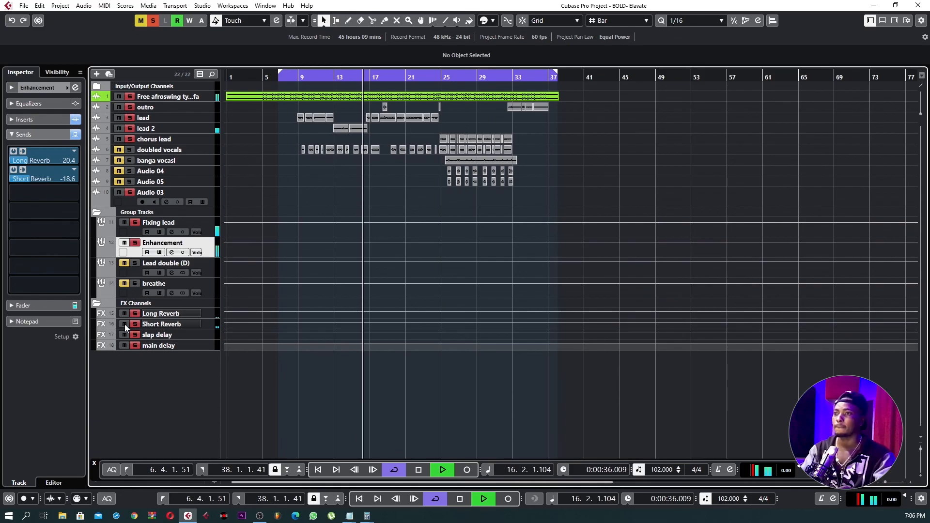
key(space)
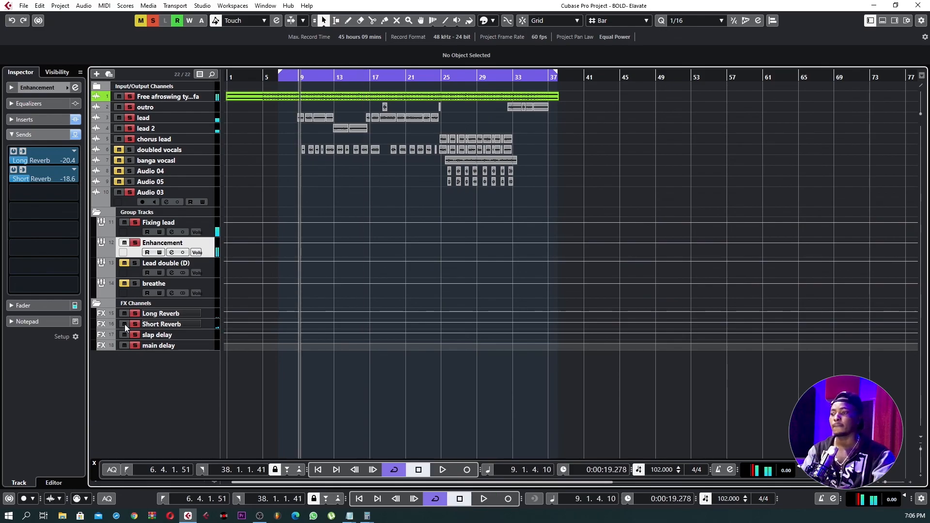